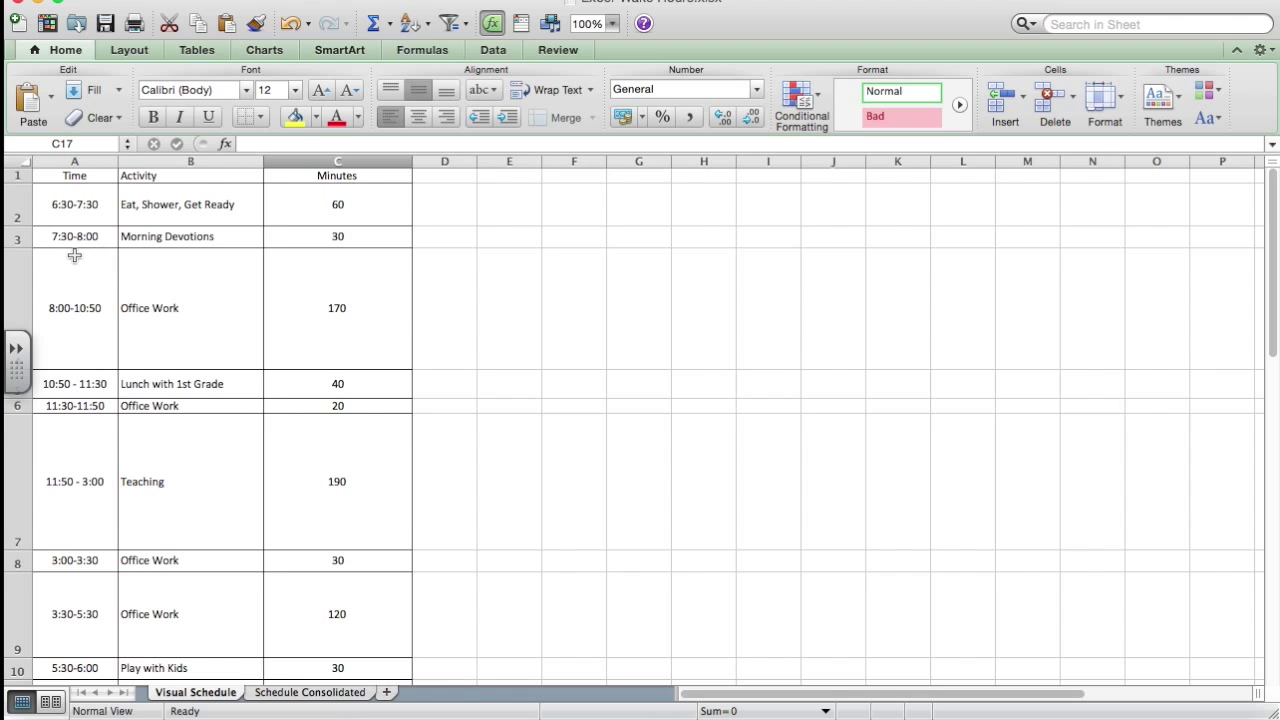
- Zoom the Visual Schedule sheet to 150% and look through the whole daily schedule
left_click(613, 27)
left_click(614, 62)
scroll(260, 403, "up", 10)
scroll(256, 406, "down", 5)
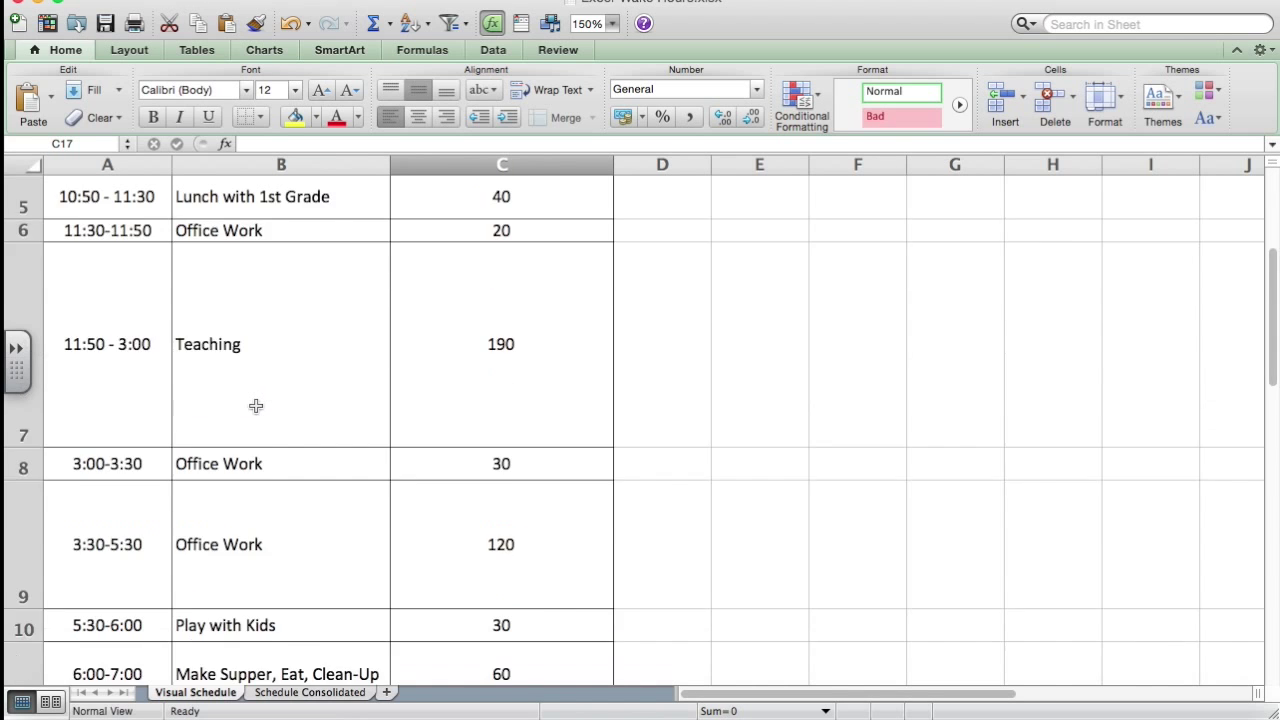
scroll(256, 406, "down", 5)
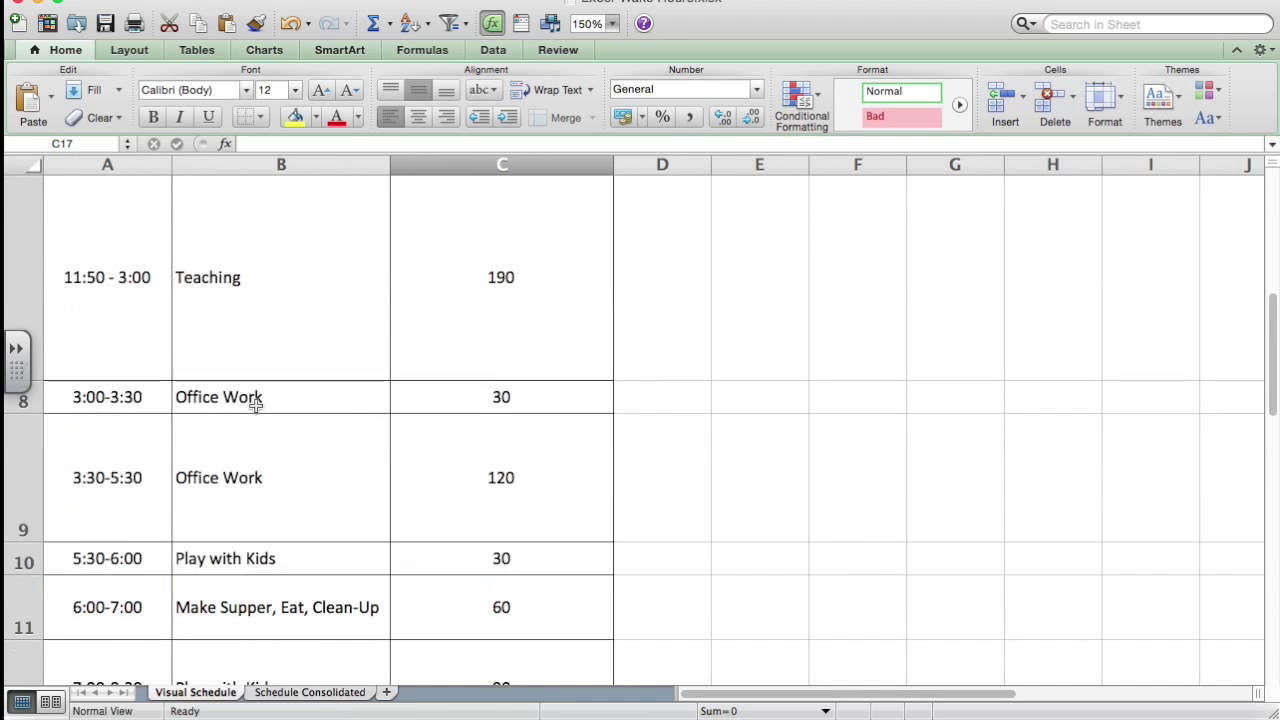
scroll(256, 406, "up", 7)
scroll(256, 406, "up", 2)
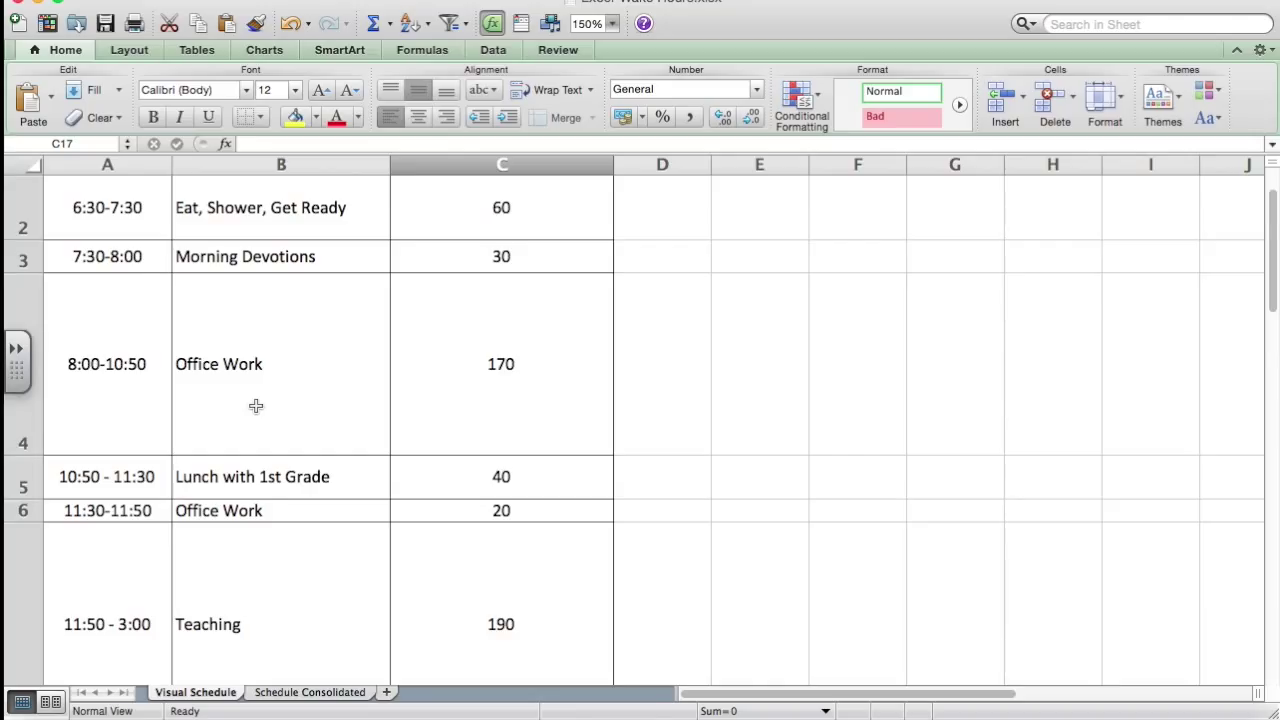
scroll(256, 406, "down", 2)
scroll(256, 406, "down", 6)
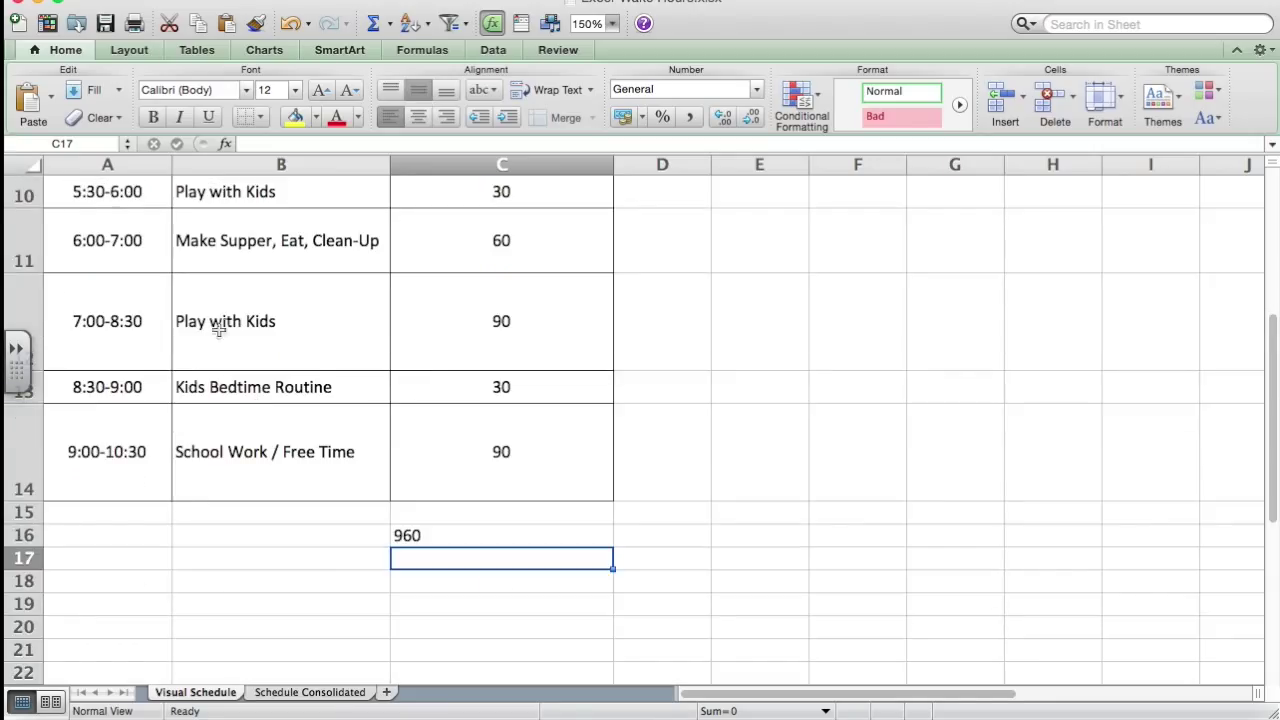
- Examine the evening activities from Play with Kids in row 10 through School Work / Free Time in row 14
left_click_drag(115, 207, 444, 436)
left_click(323, 188)
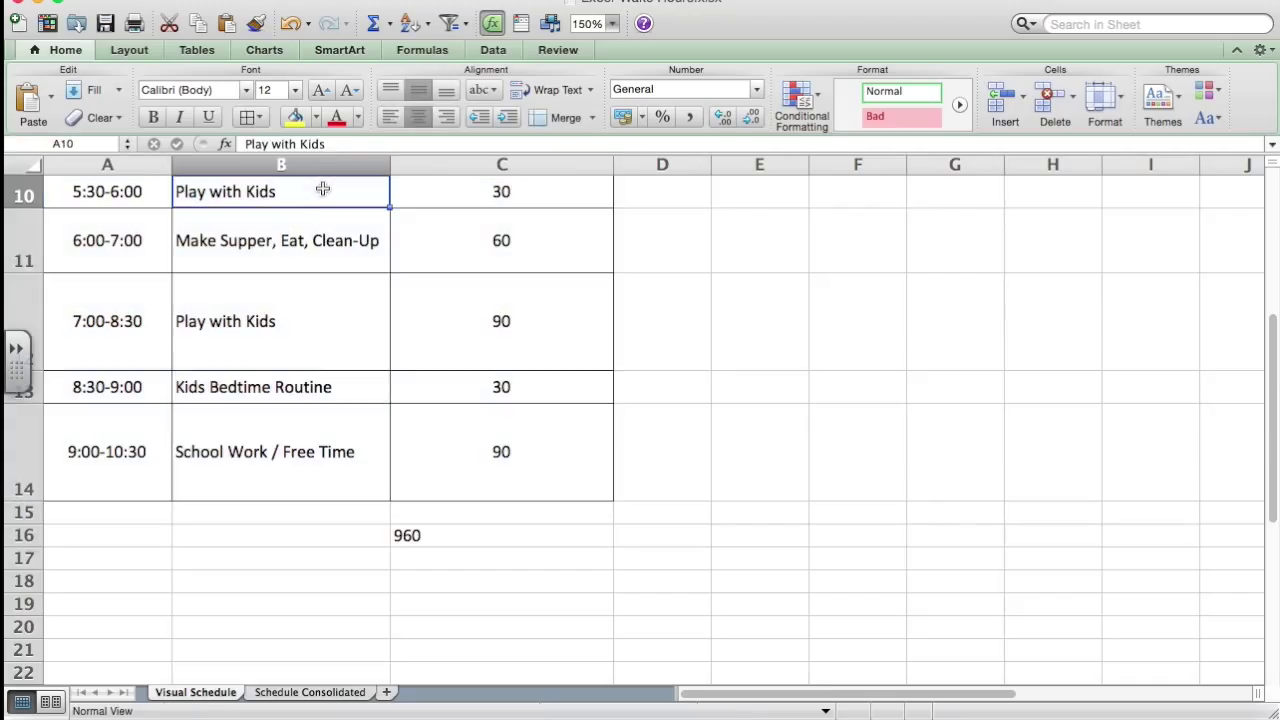
left_click(286, 246)
left_click(267, 296)
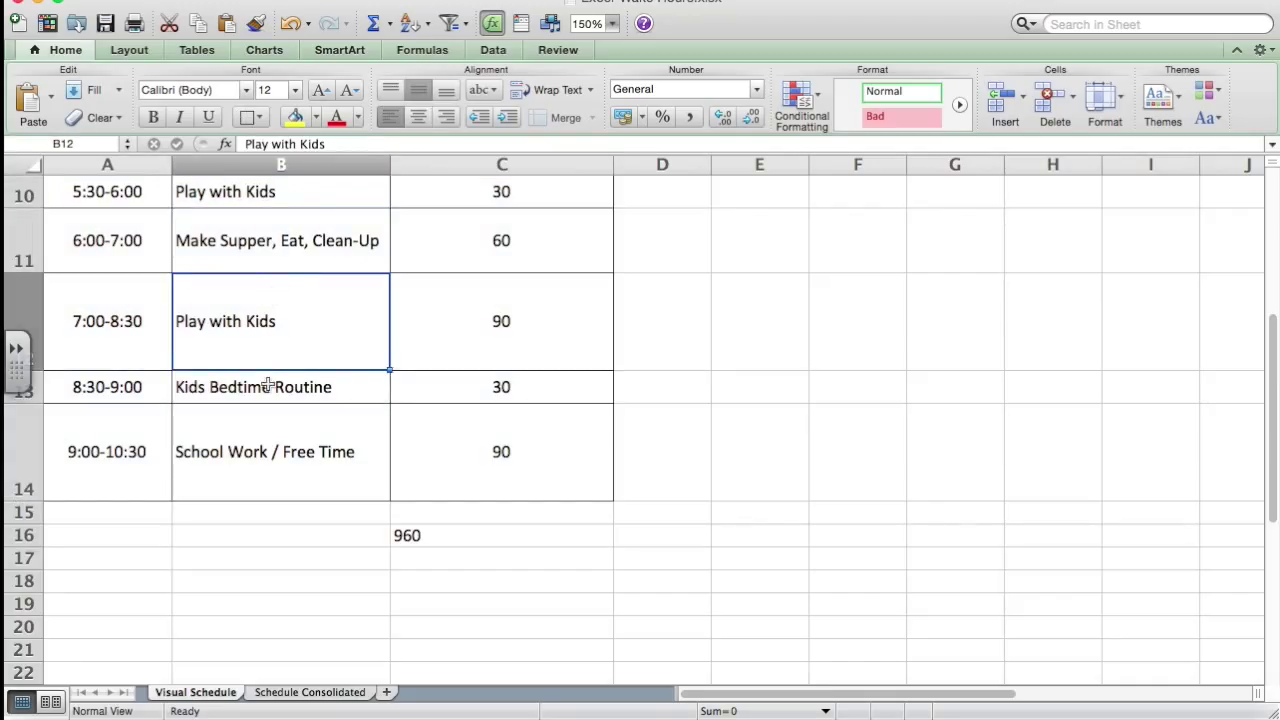
left_click(268, 385)
left_click(257, 451)
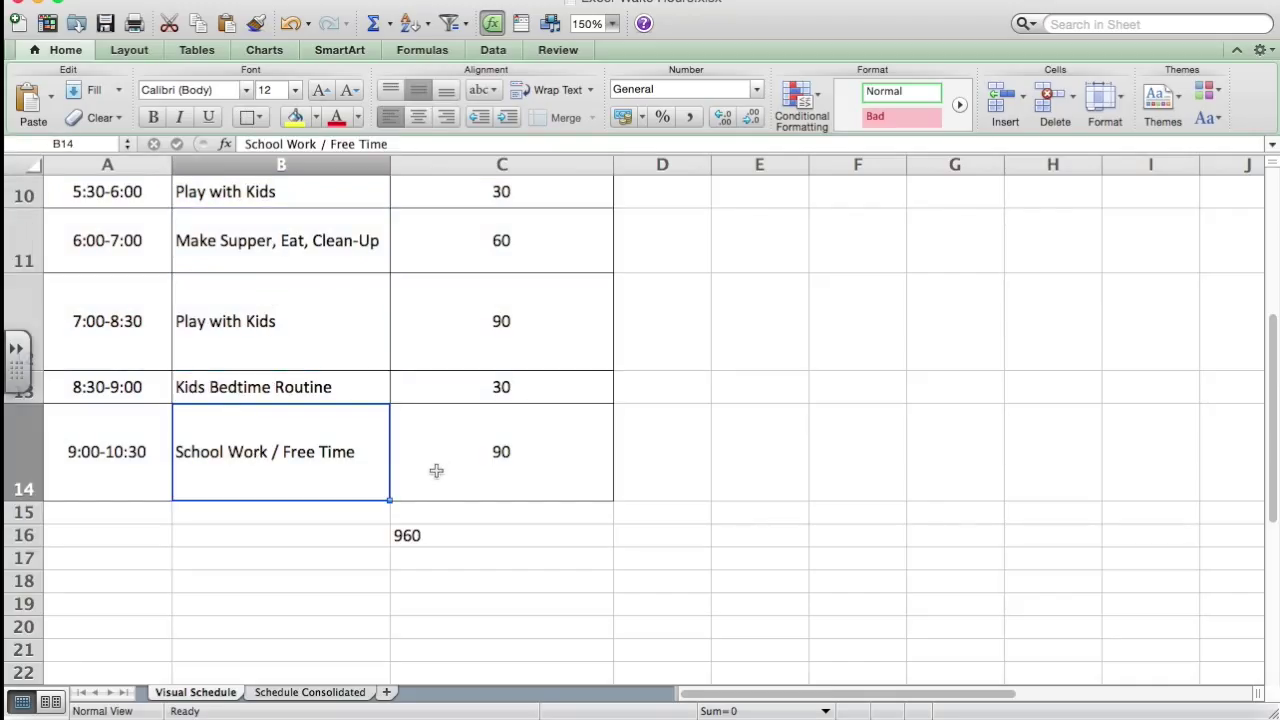
scroll(436, 471, "up", 5)
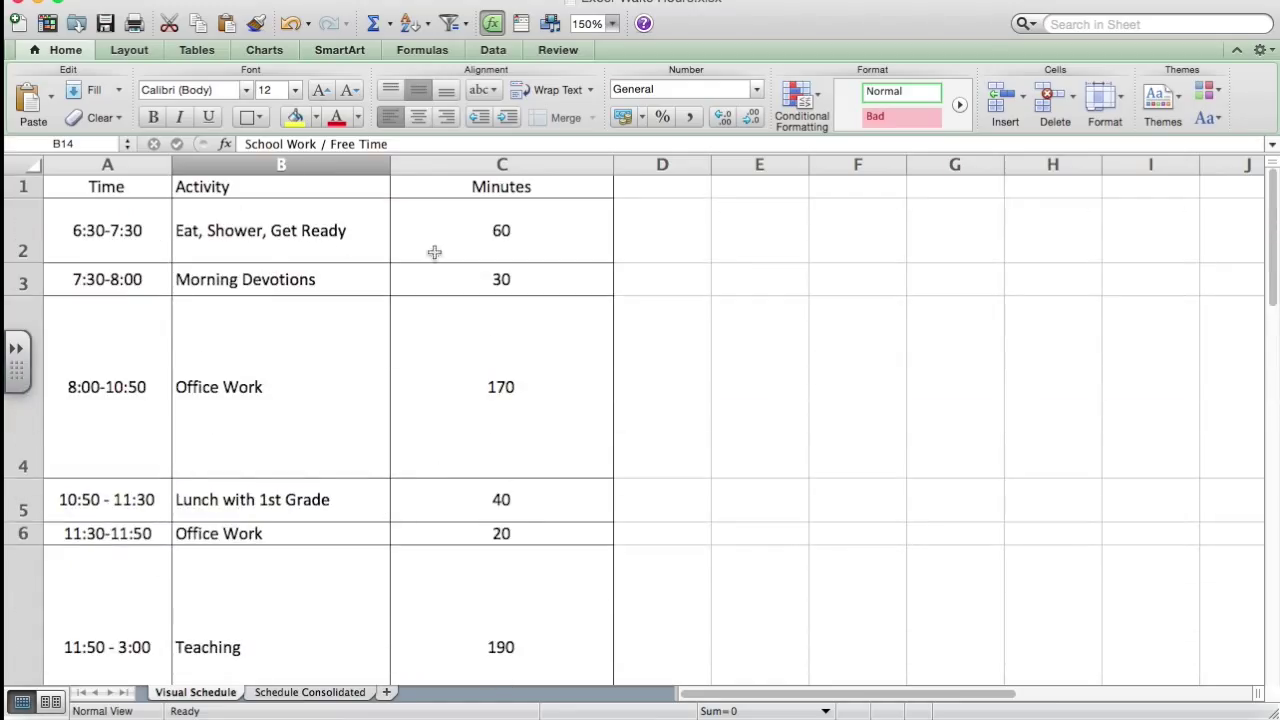
- Check the row height of the Eat, Shower, Get Ready row without changing it
left_click(522, 226)
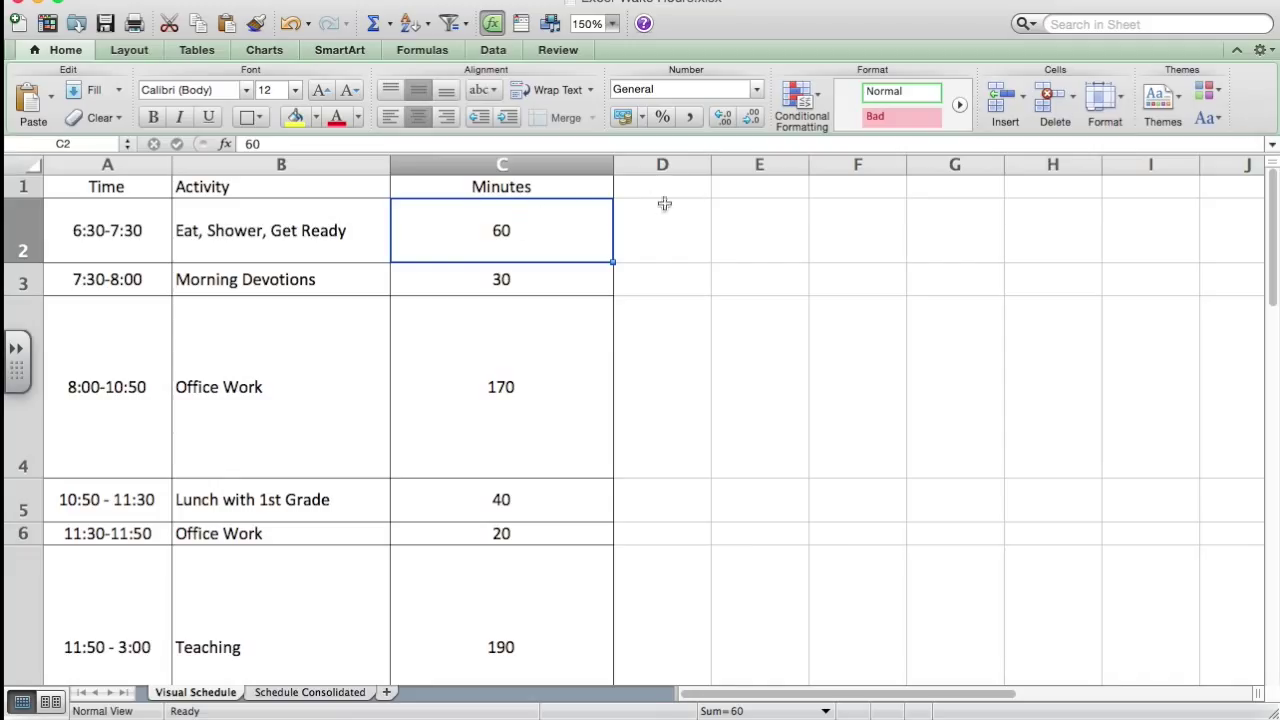
left_click(1123, 117)
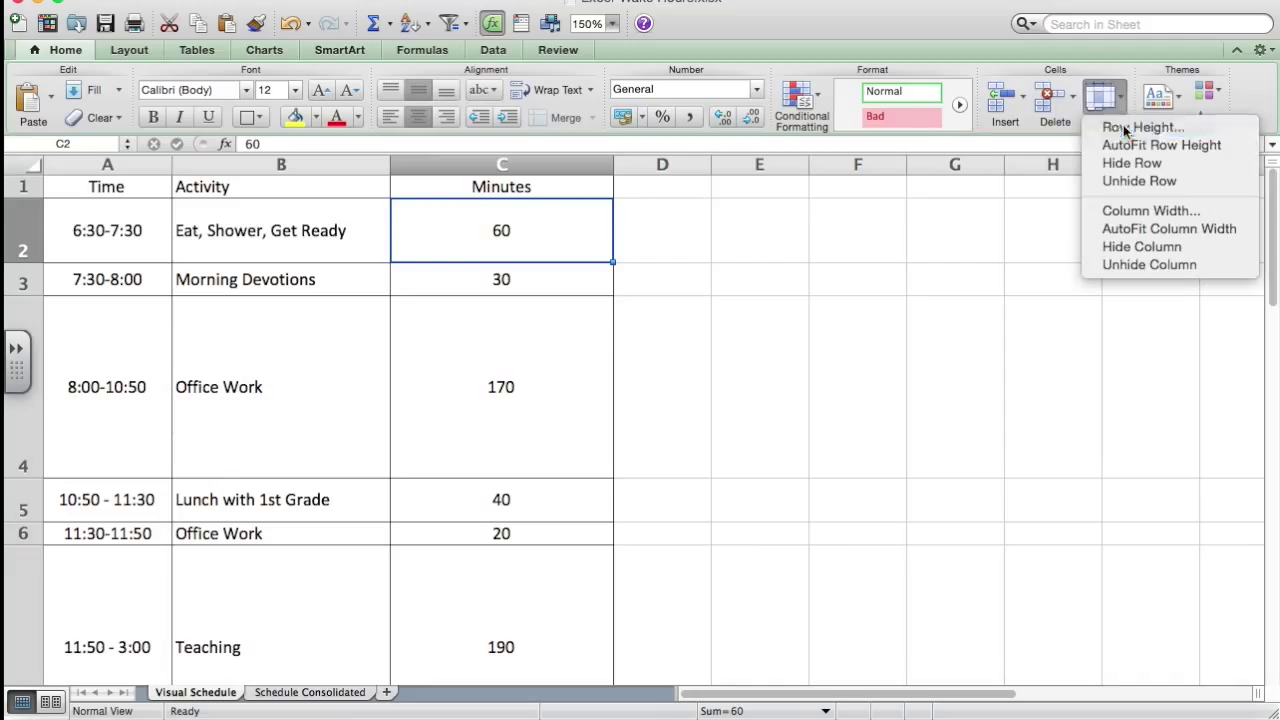
left_click(1123, 125)
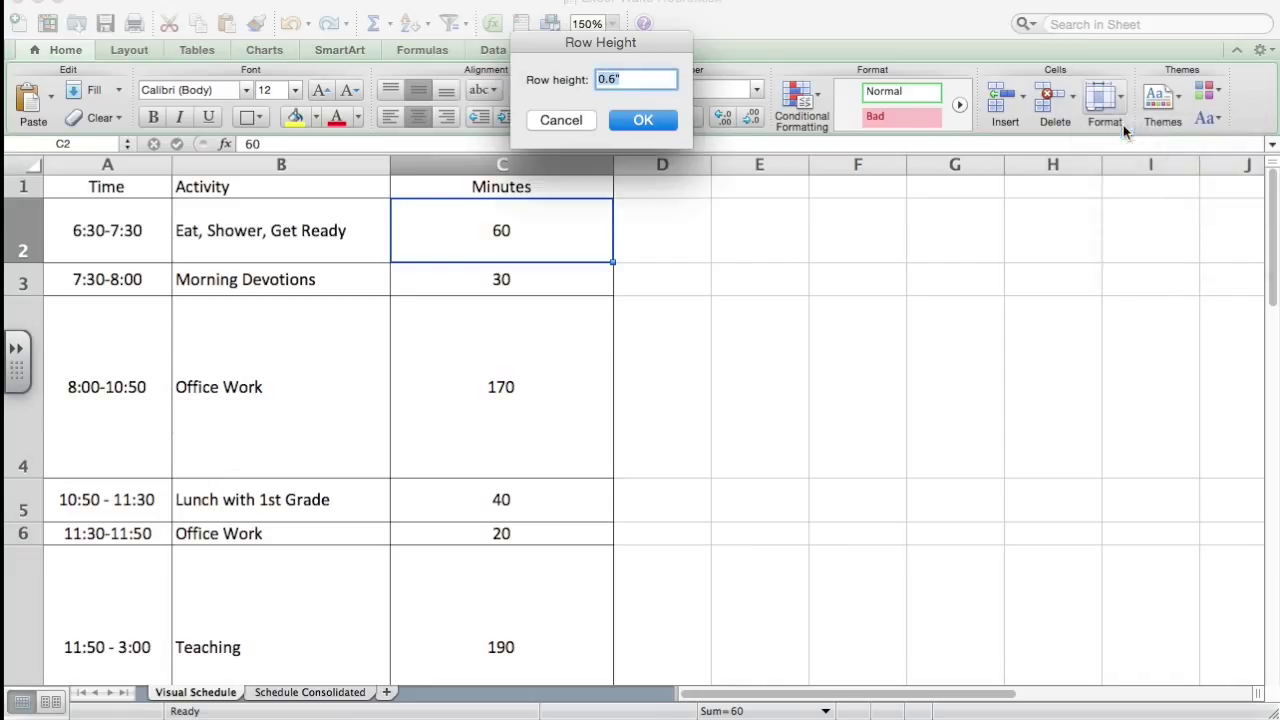
left_click(568, 119)
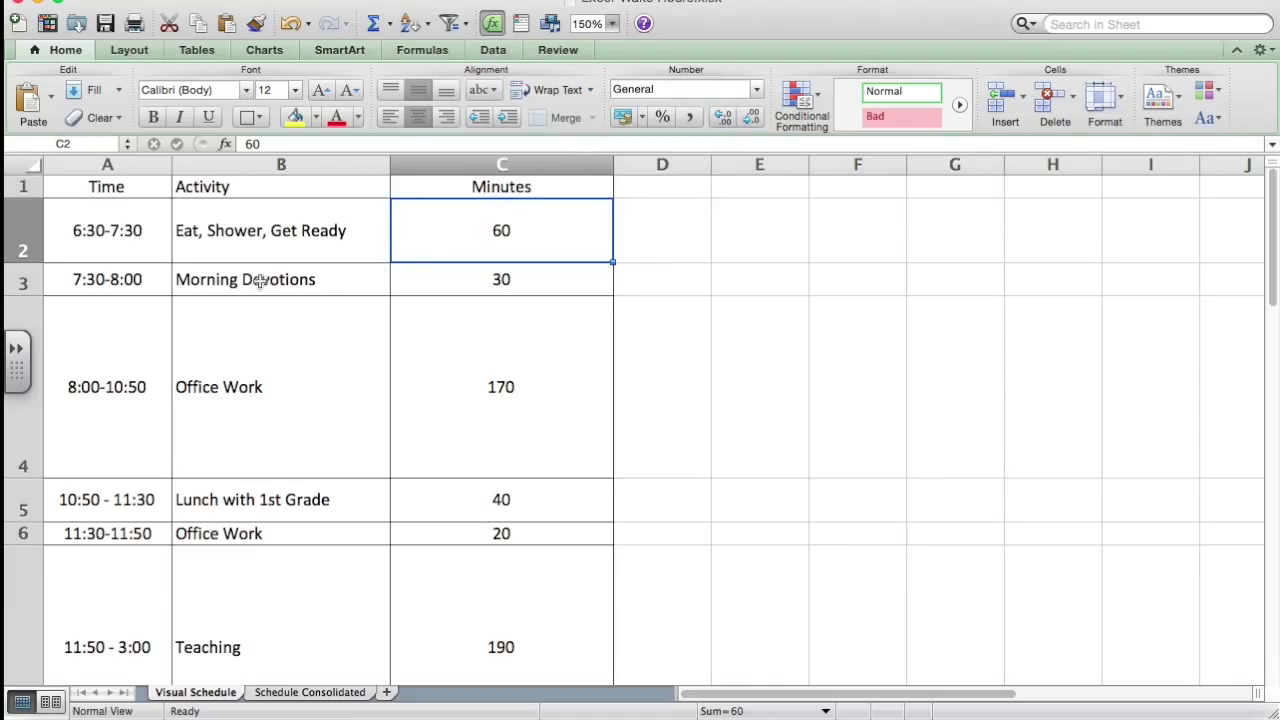
- Review the Time, Activity and Minutes headings and the schedule entries beneath them
left_click(148, 186)
left_click(252, 186)
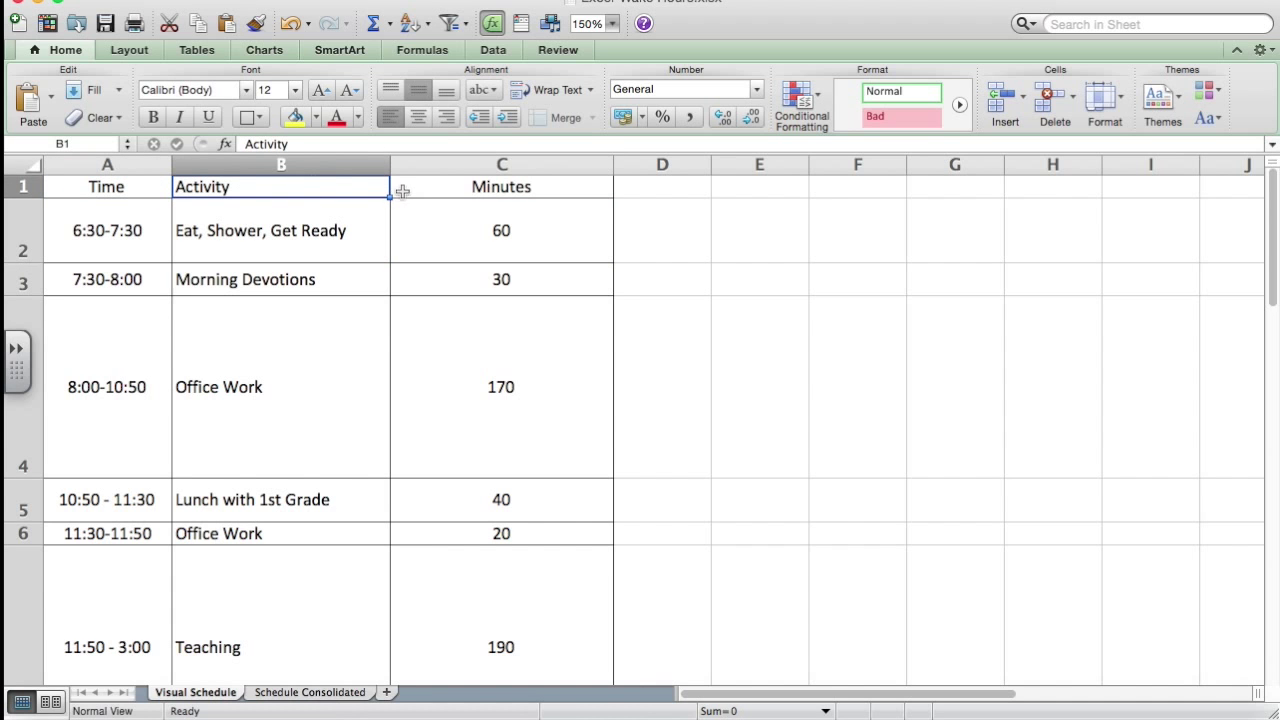
left_click(420, 187)
scroll(394, 330, "down", 10)
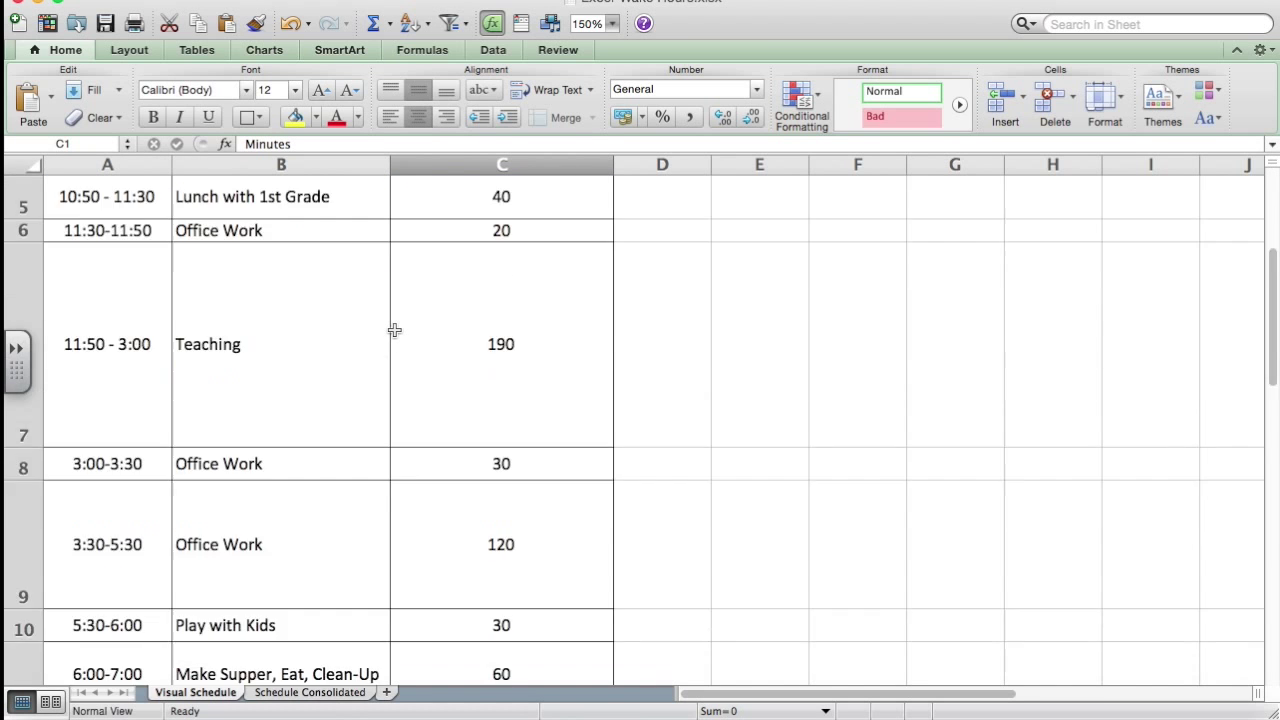
scroll(394, 330, "up", 10)
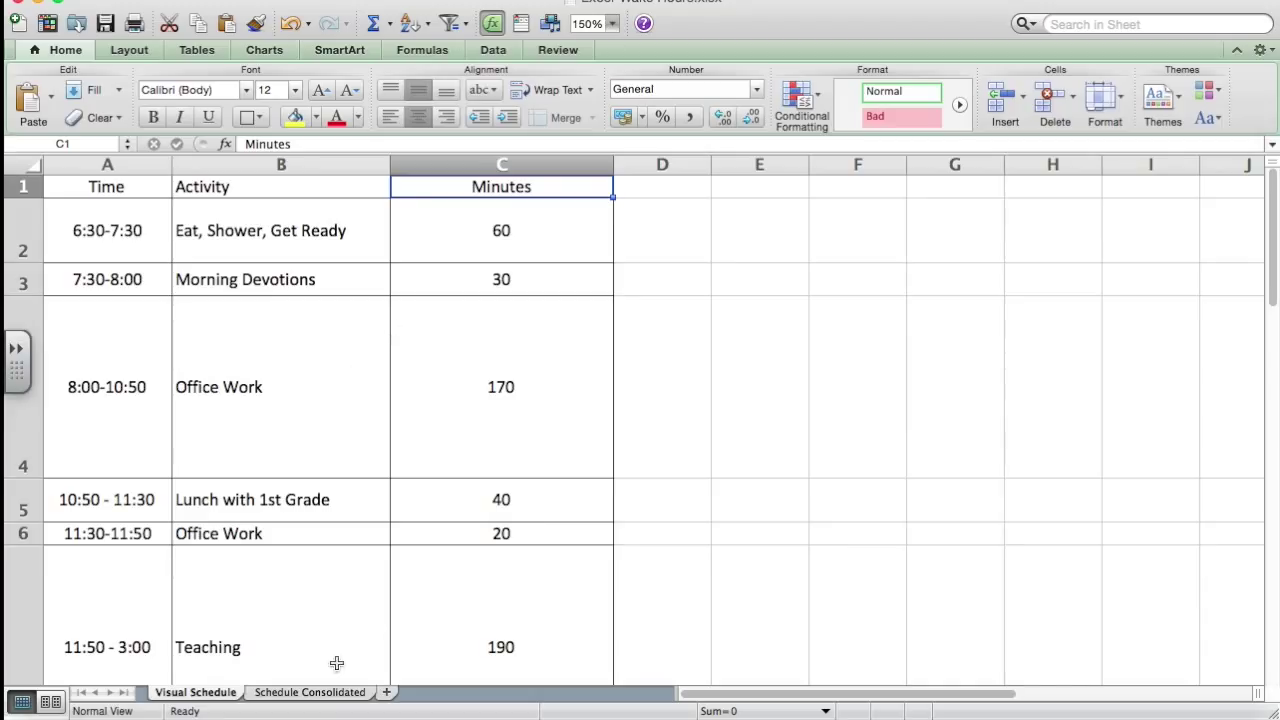
- Insert a blank worksheet after Schedule Consolidated and delete it again
right_click(202, 700)
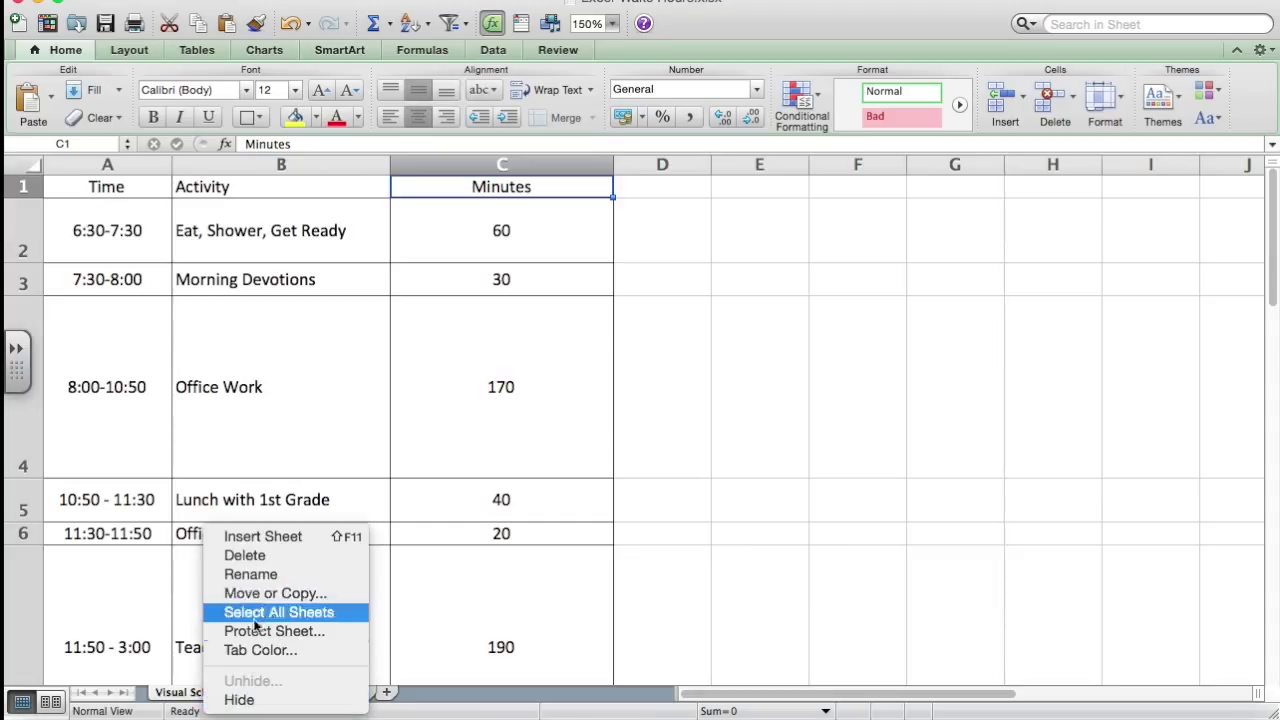
left_click(142, 653)
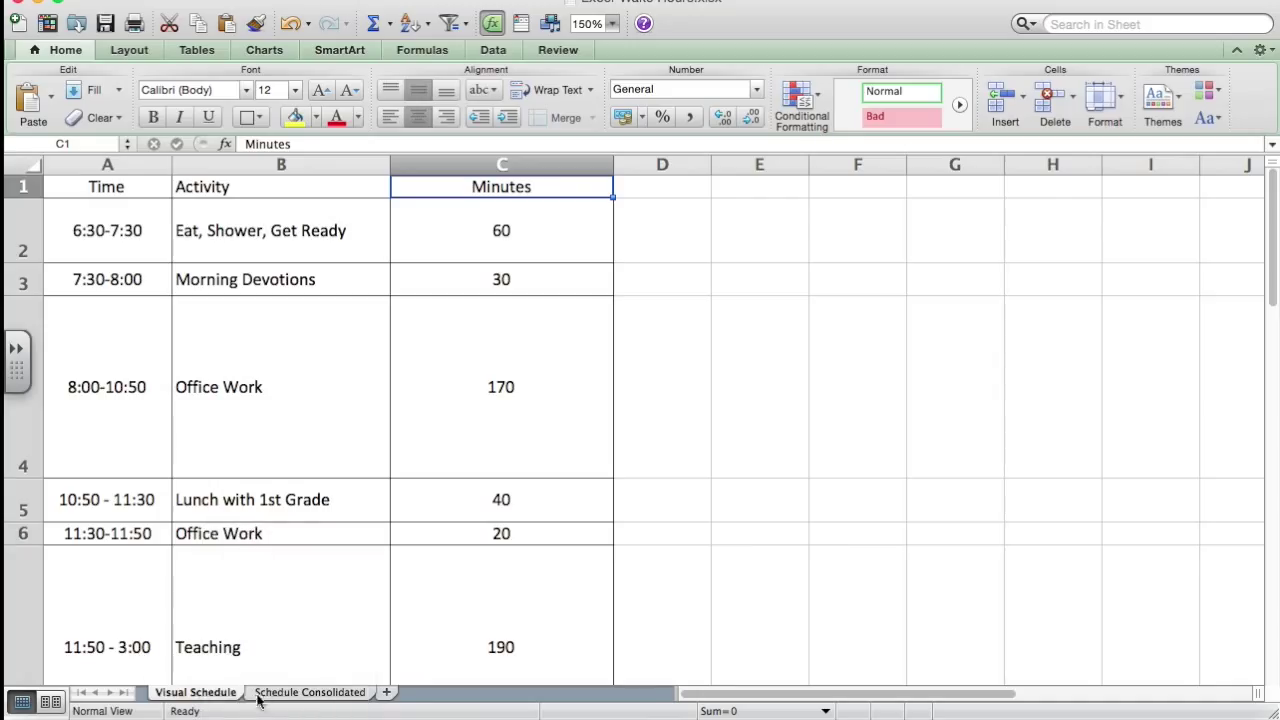
left_click(386, 693)
right_click(400, 694)
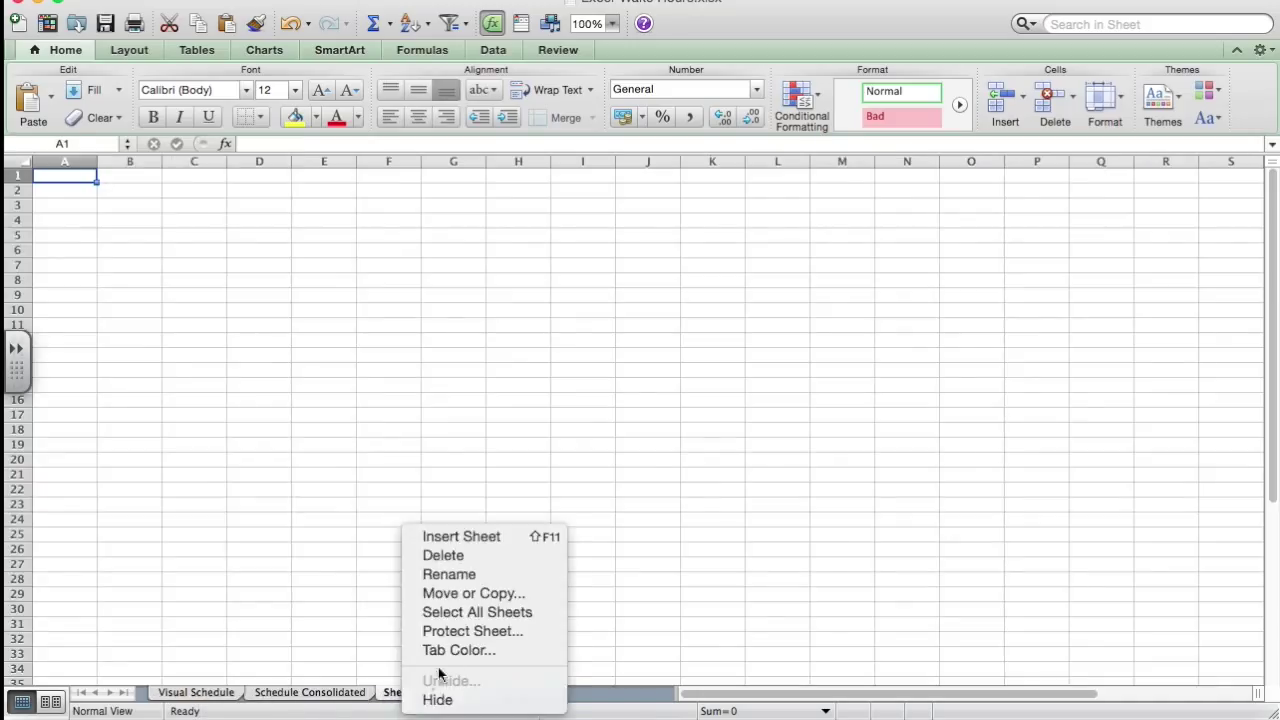
left_click(451, 555)
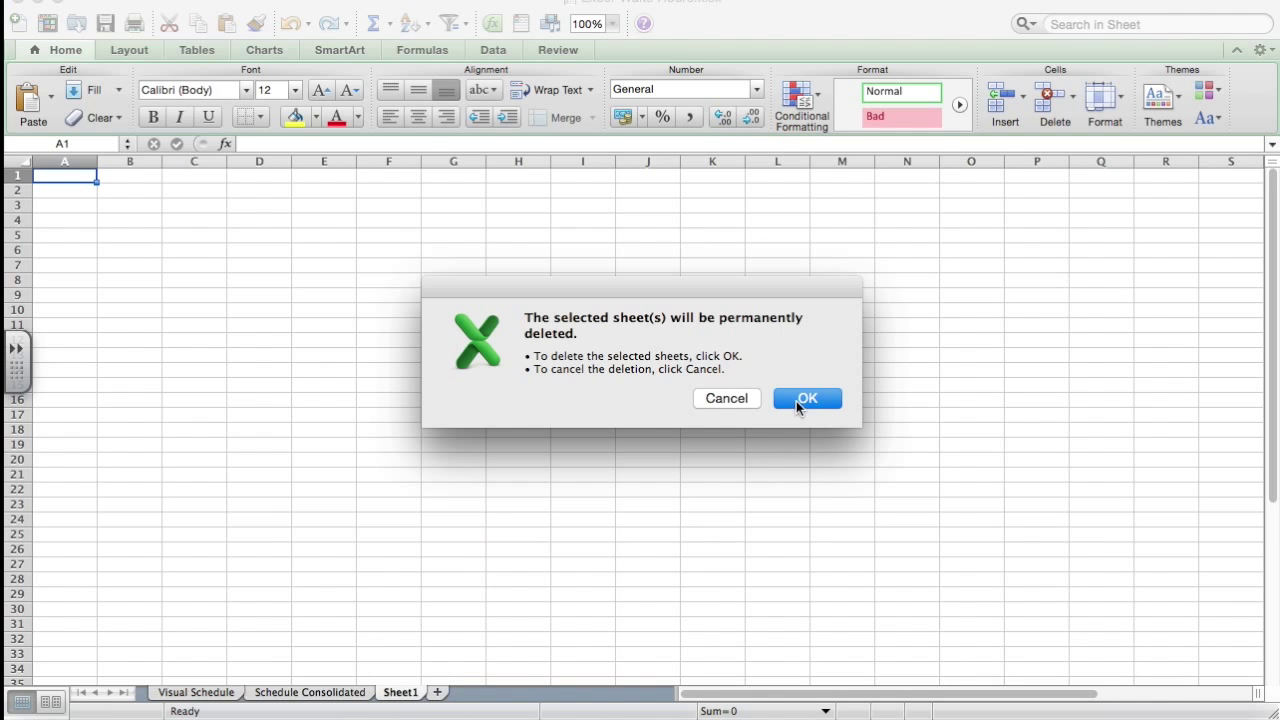
left_click(806, 398)
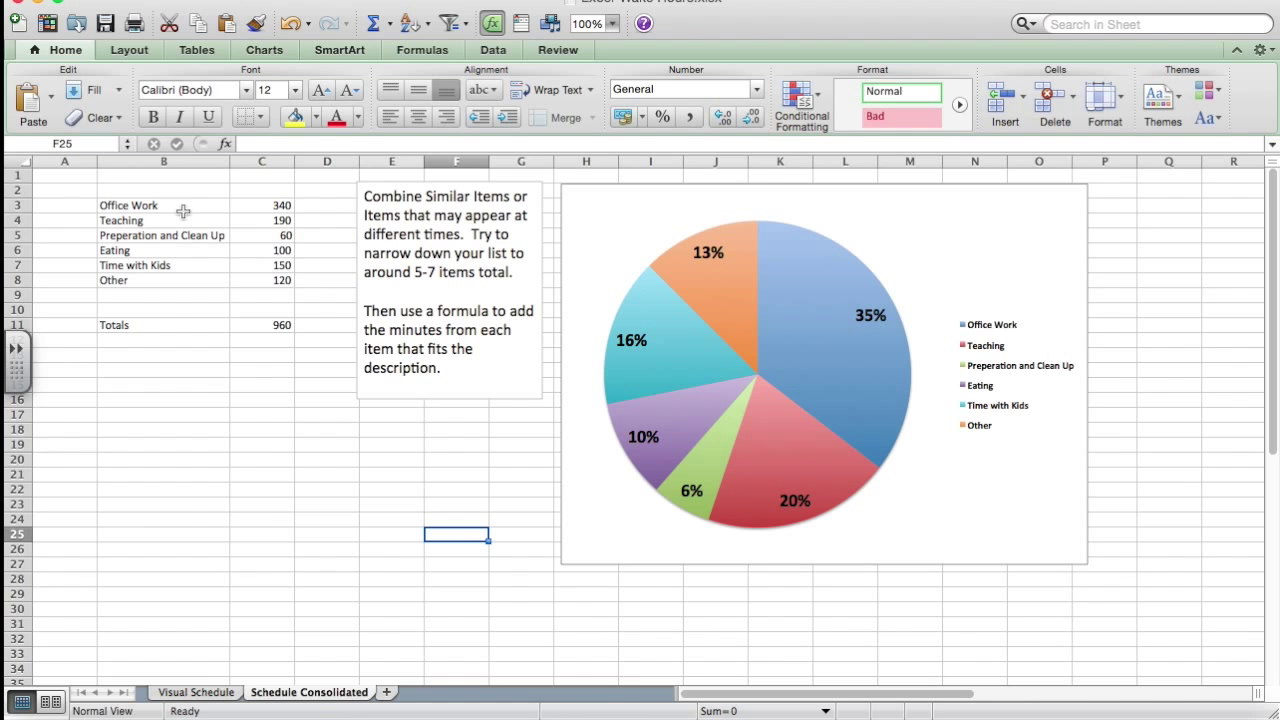
- Compare the activities on the Visual Schedule sheet with the combined categories on the Schedule Consolidated sheet
left_click(198, 692)
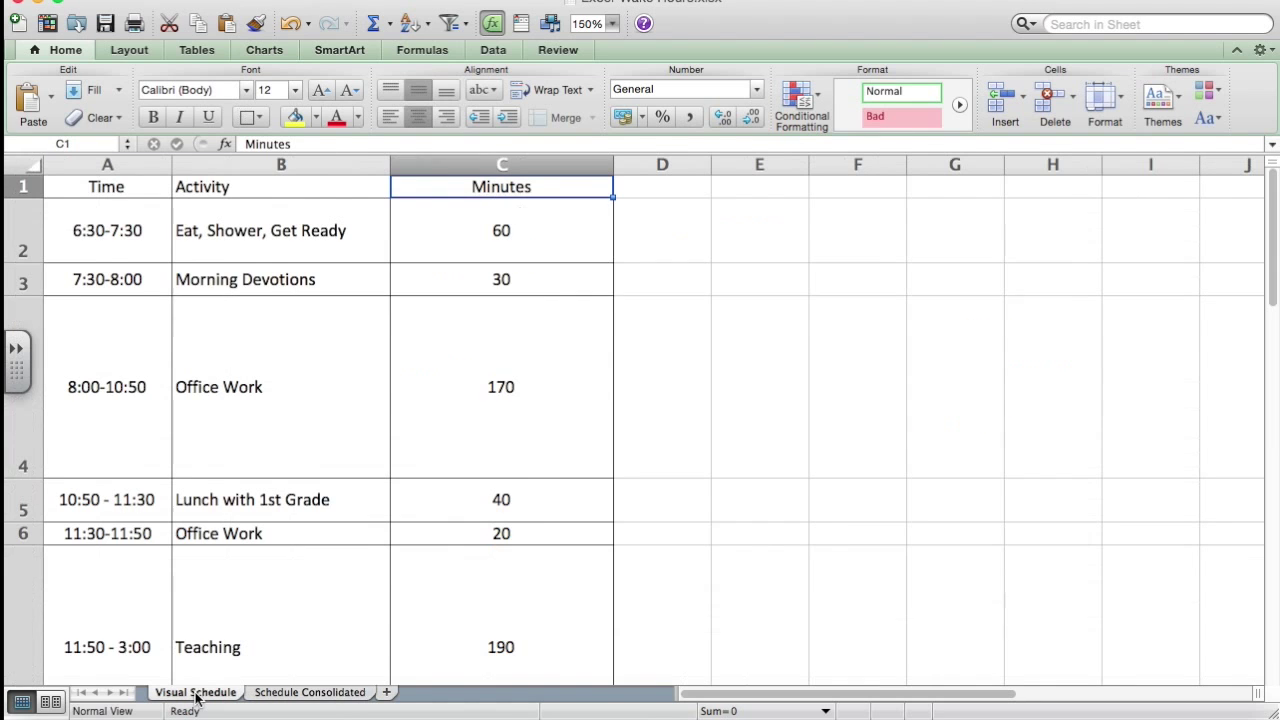
scroll(188, 318, "down", 2)
scroll(188, 318, "up", 2)
left_click(287, 692)
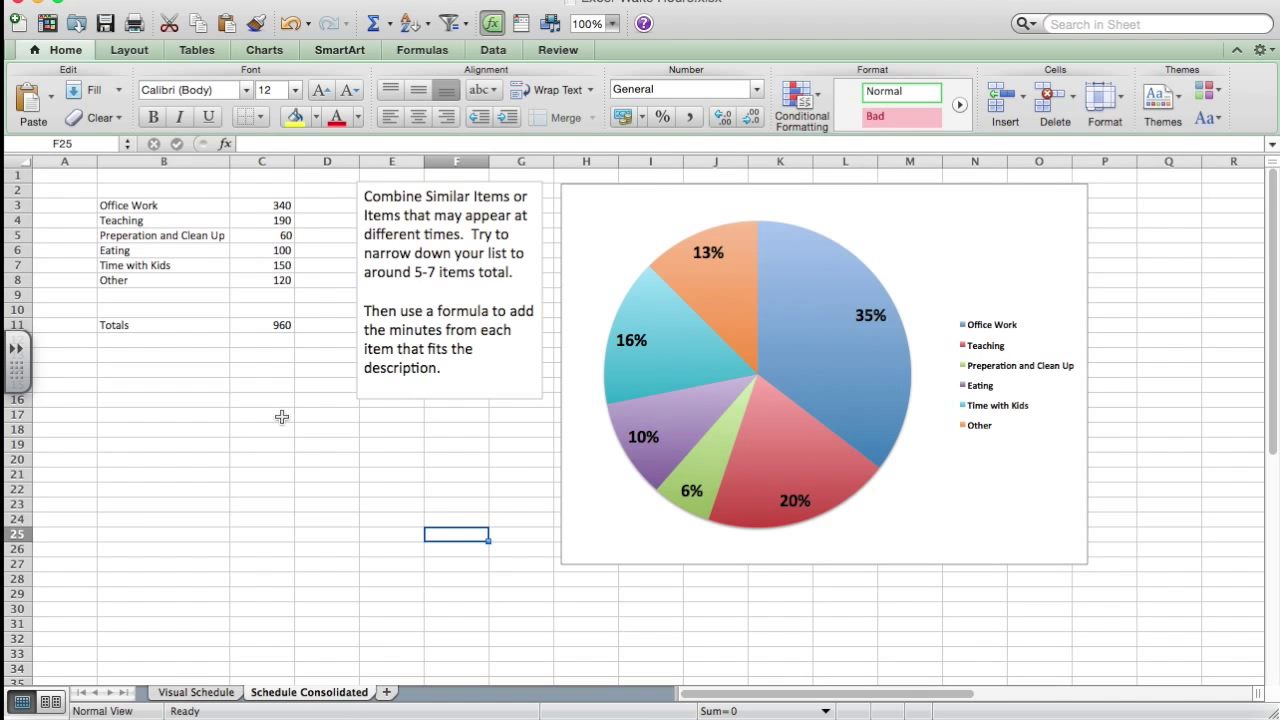
left_click(194, 206)
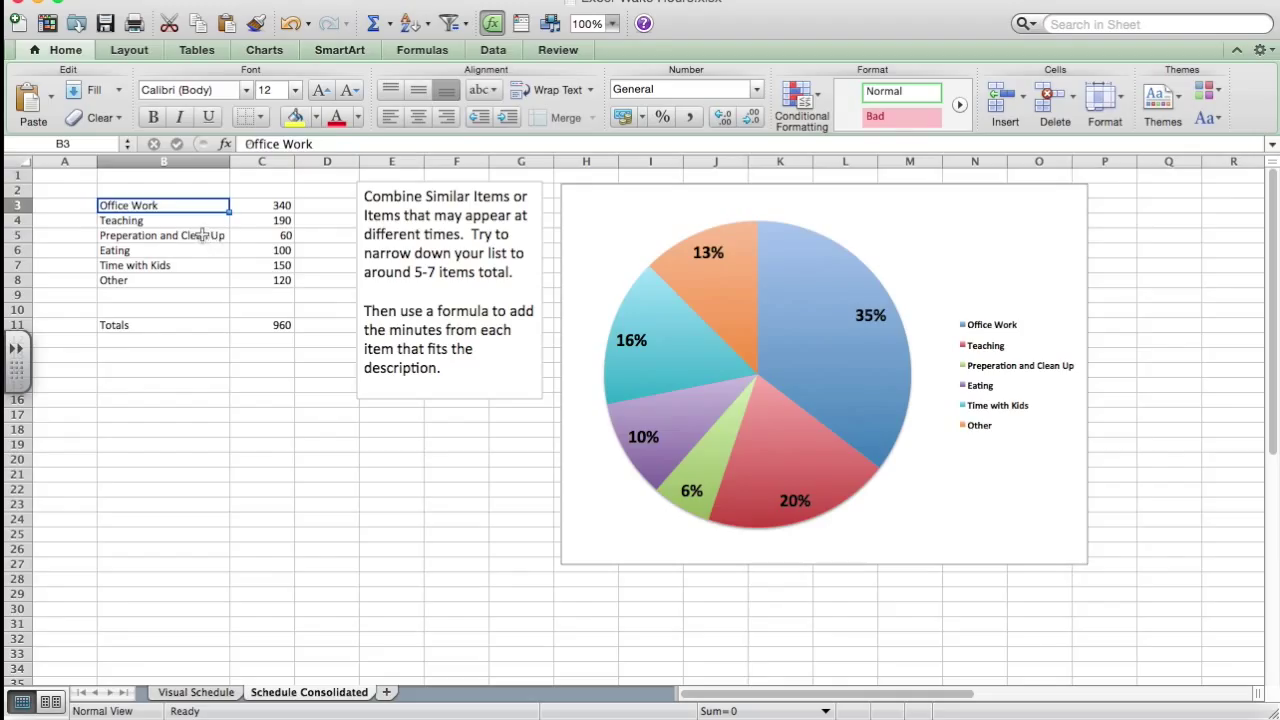
left_click(203, 235)
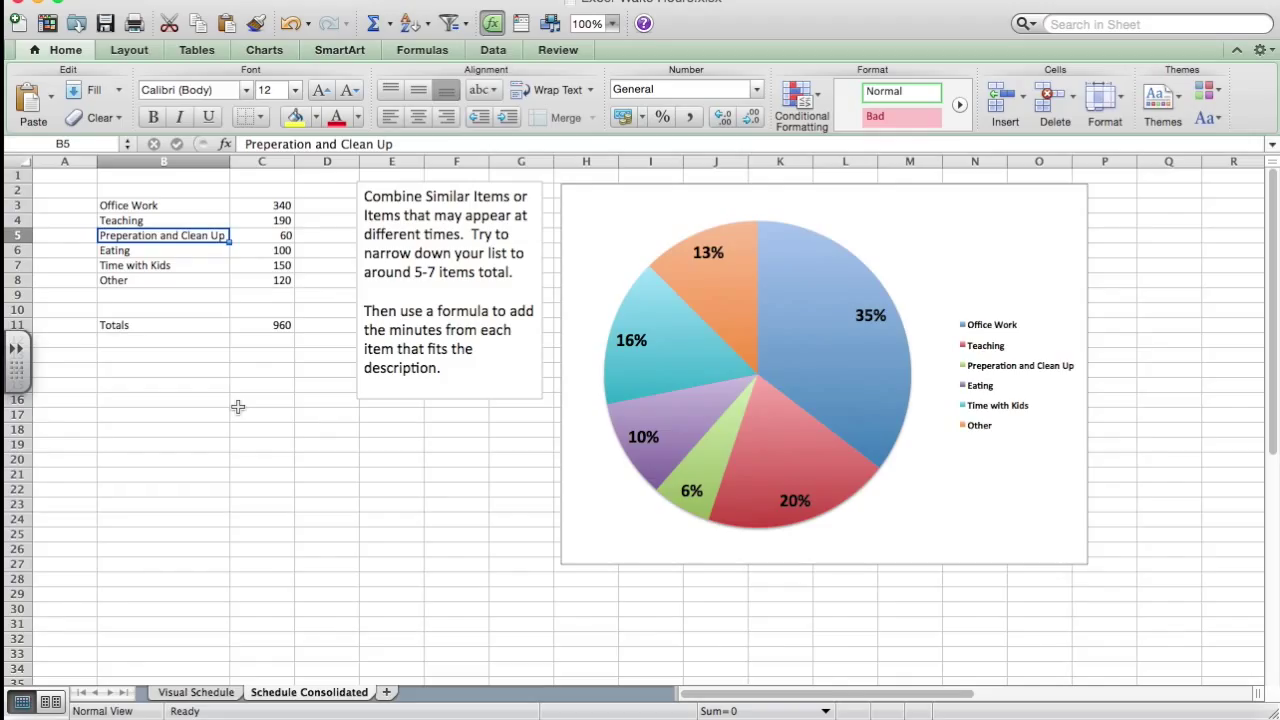
- Total the Office Work minutes in cell C3 of Schedule Consolidated by adding Visual Schedule cells C4, C6, C8 and C9
left_click(278, 207)
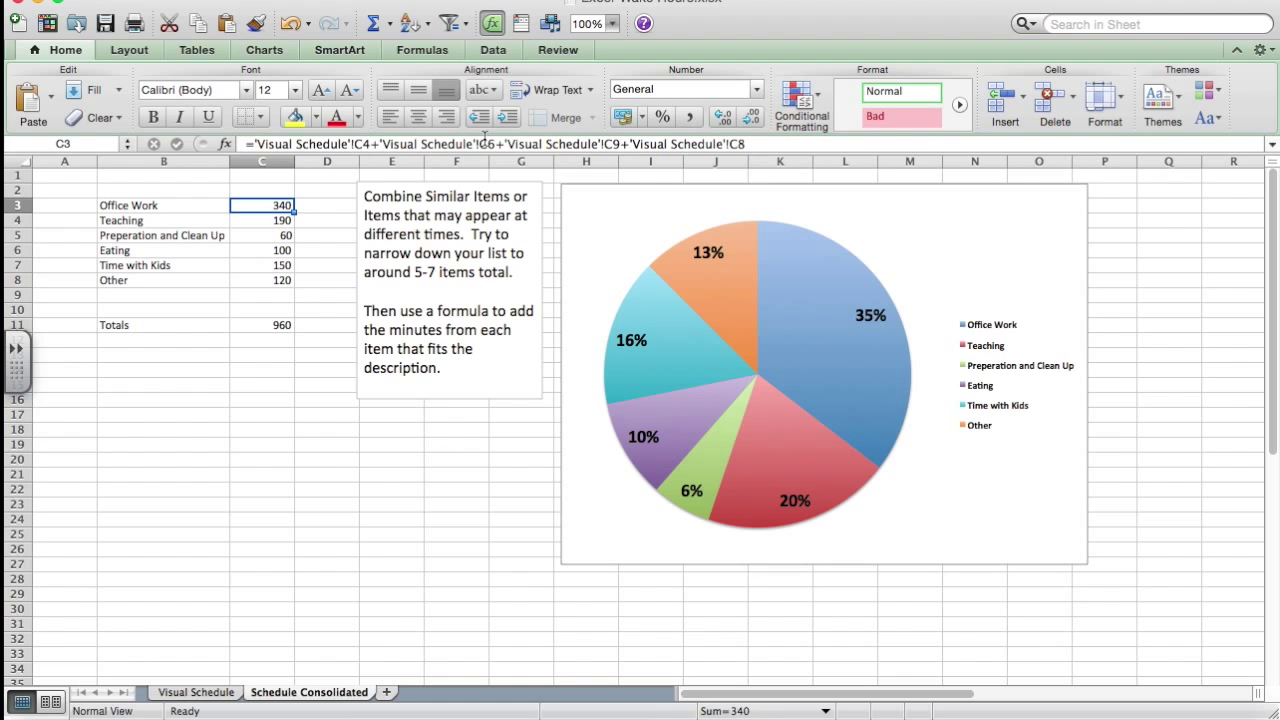
type("=")
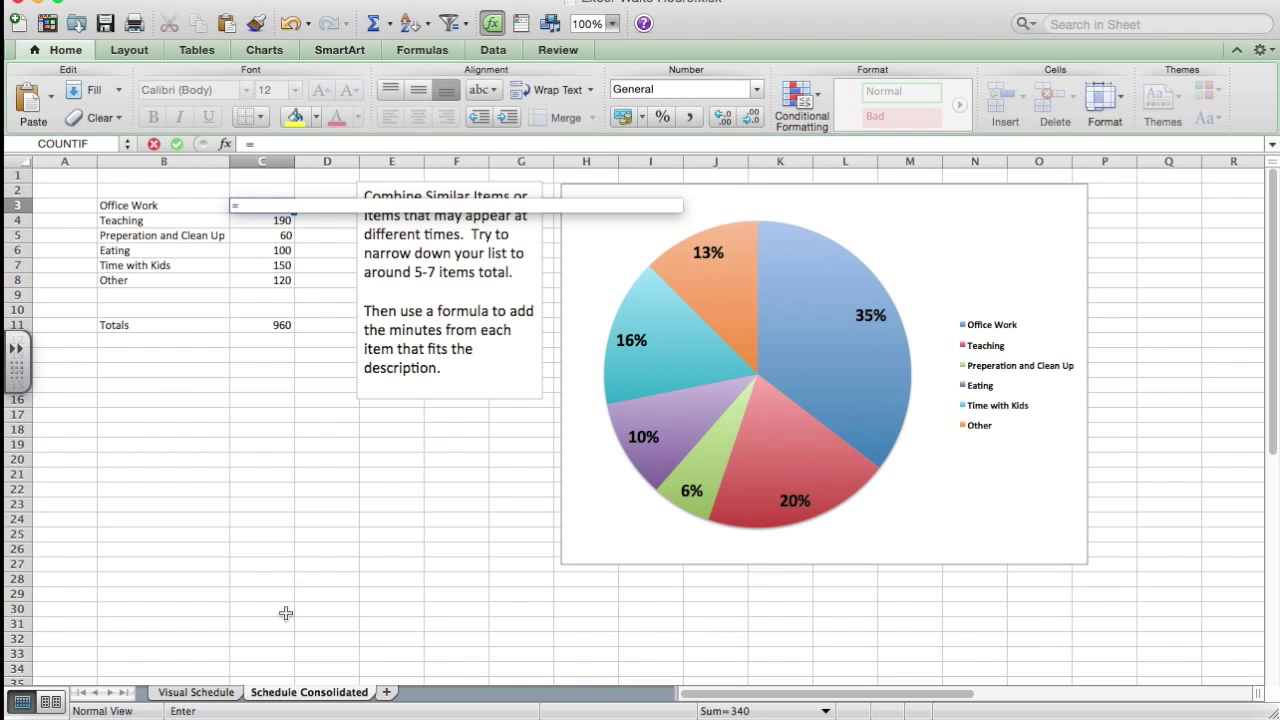
left_click(208, 693)
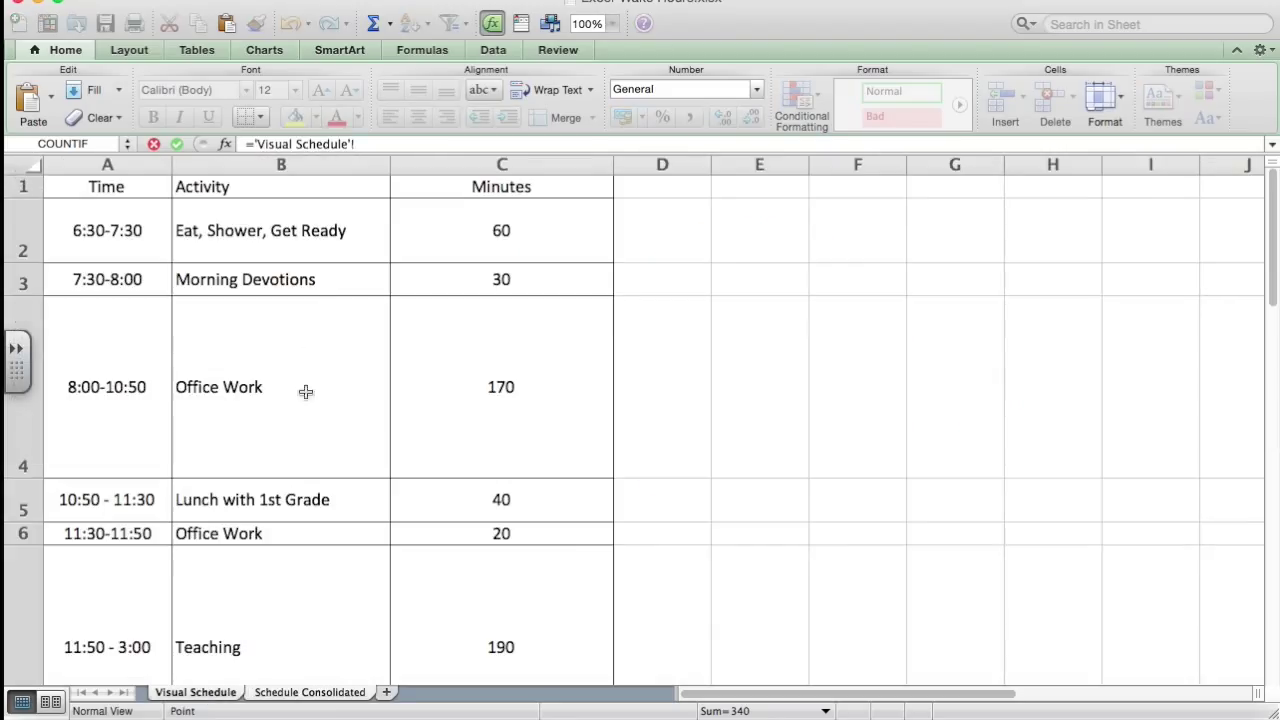
left_click(481, 363)
scroll(481, 363, "down", 4)
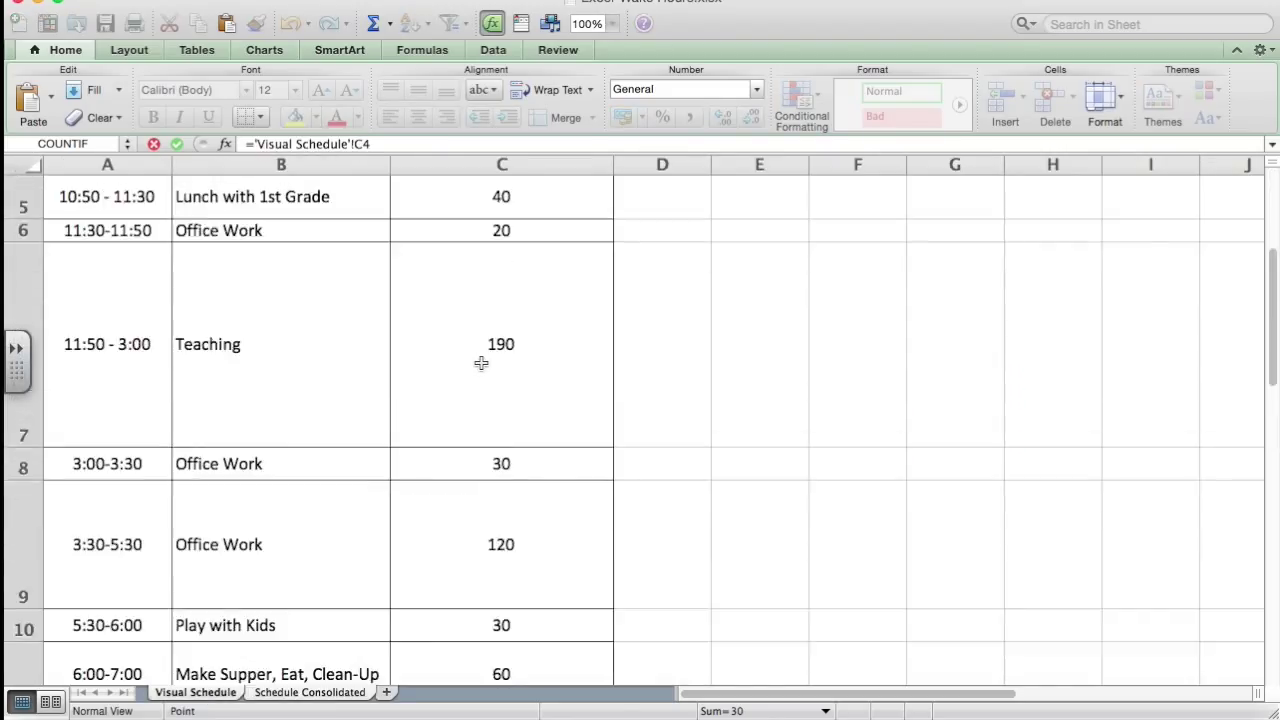
left_click(521, 229)
scroll(496, 295, "down", 2)
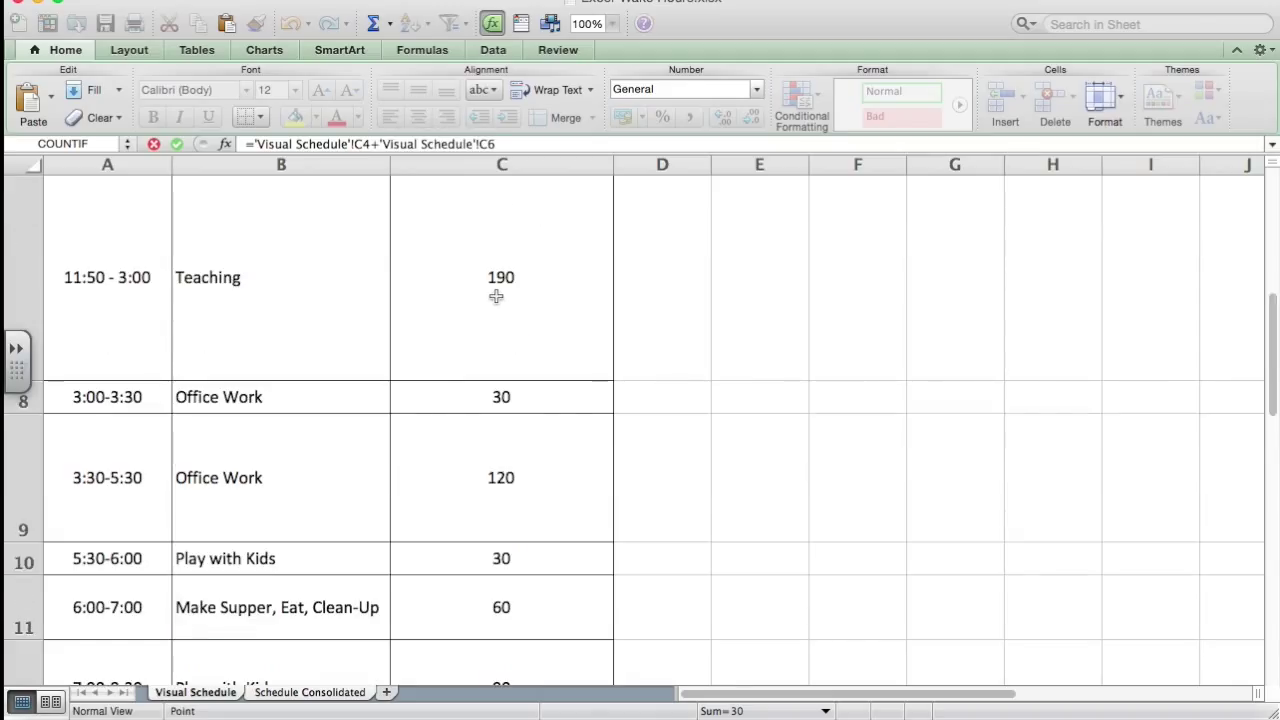
left_click(498, 397)
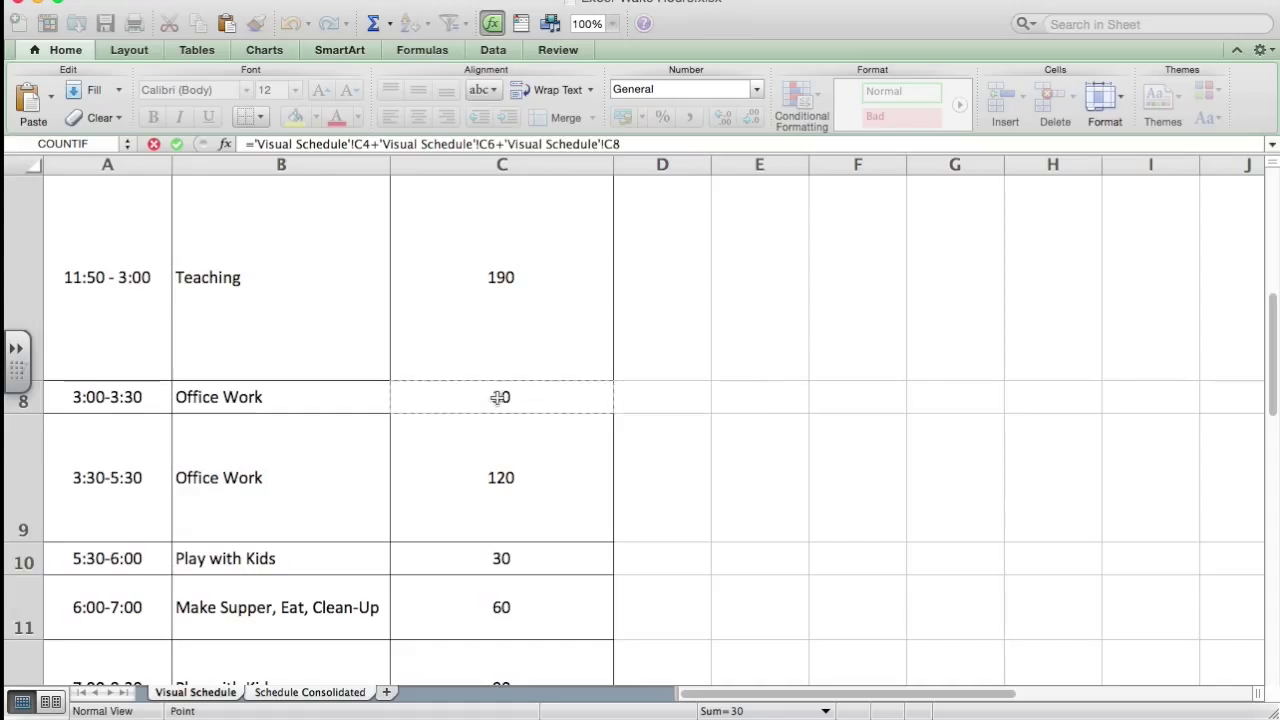
type("+")
left_click(508, 473)
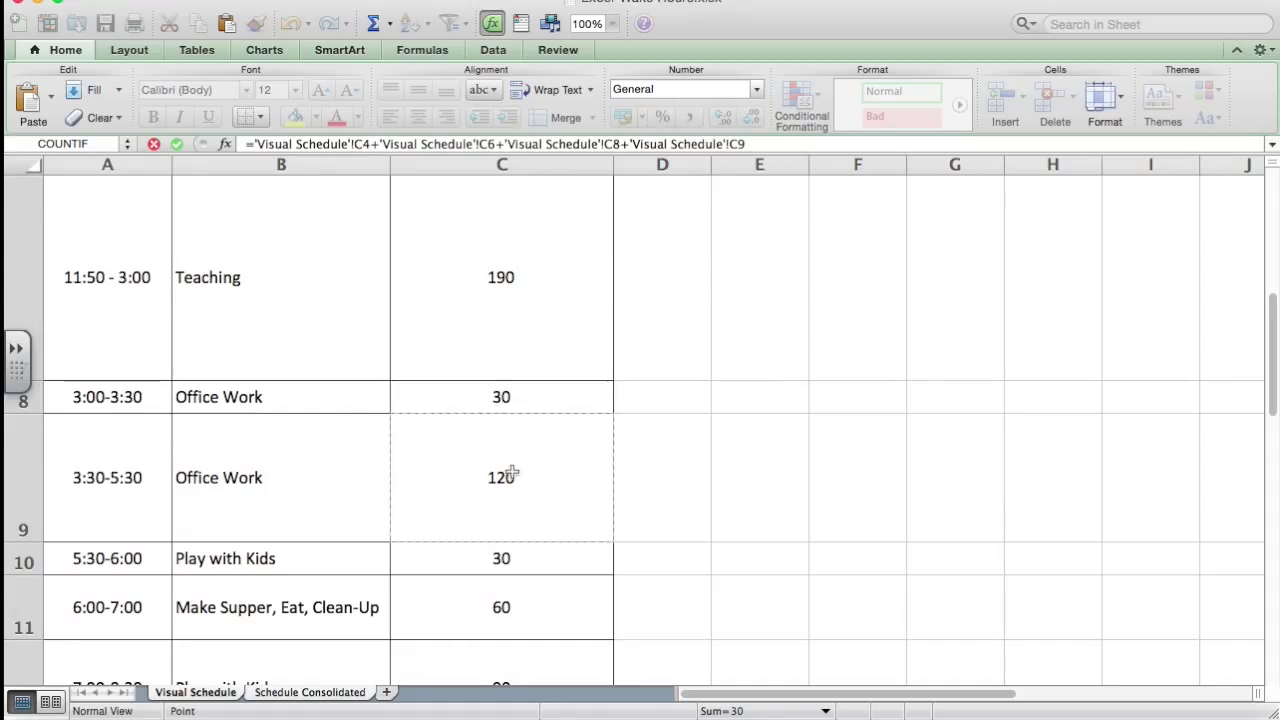
scroll(510, 473, "down", 2)
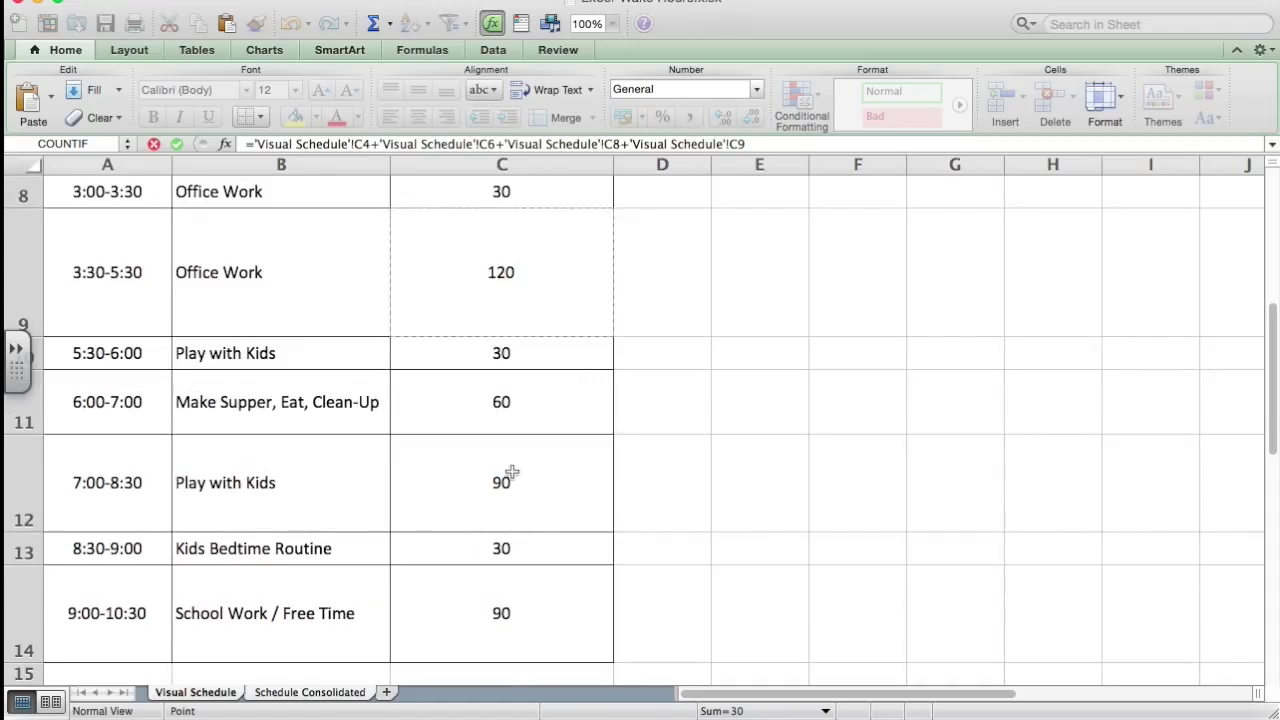
key("Return")
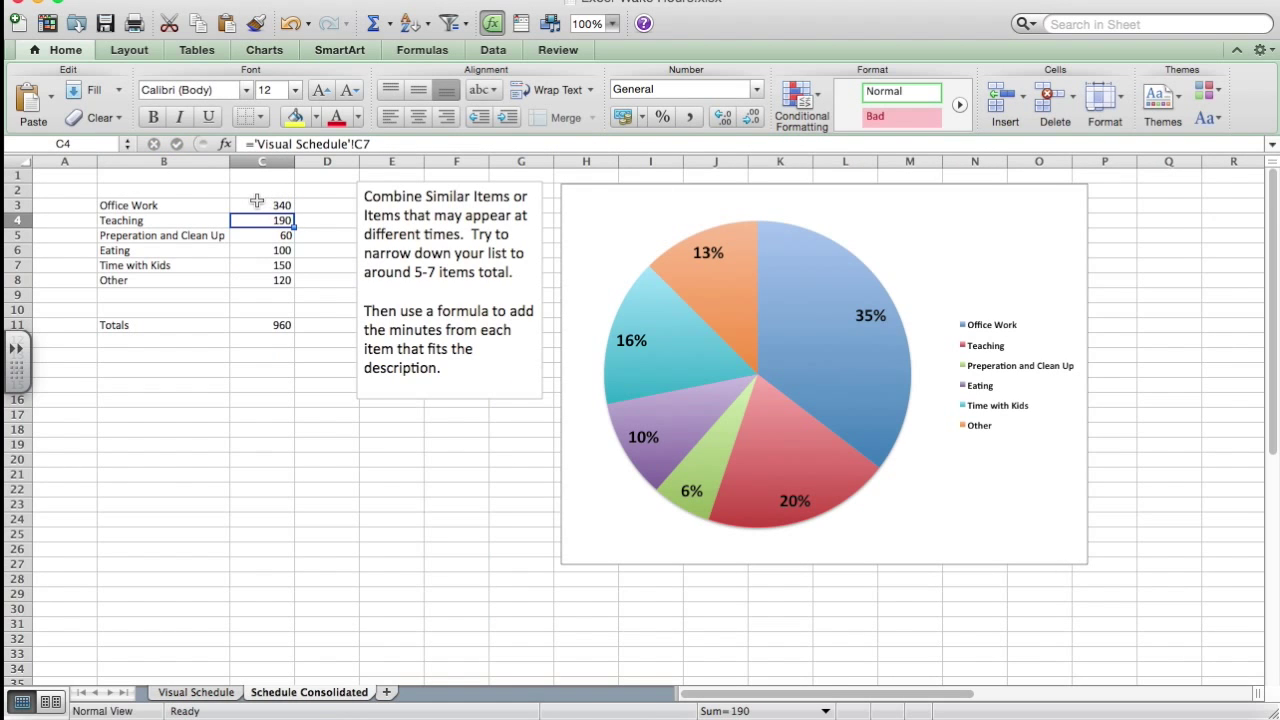
- Highlight the consolidated categories and their minutes in B3:C8 to review the chart data
left_click(202, 417)
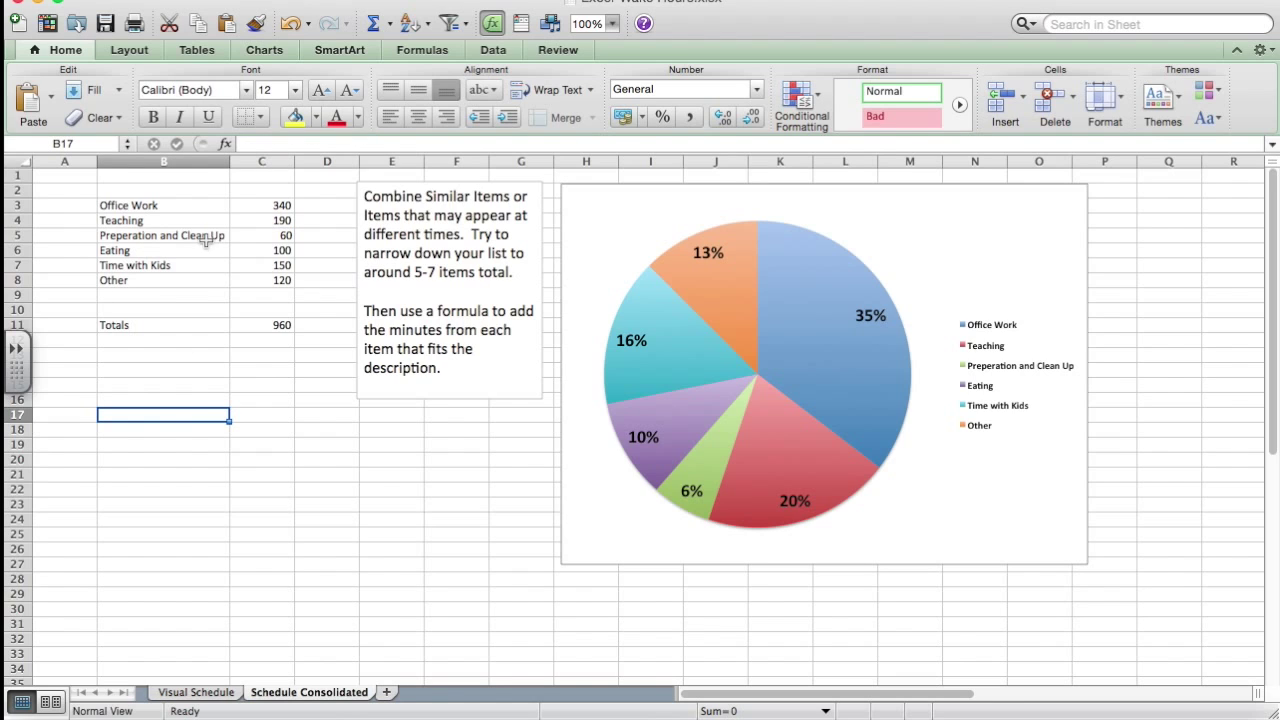
left_click_drag(170, 204, 240, 277)
left_click(260, 189)
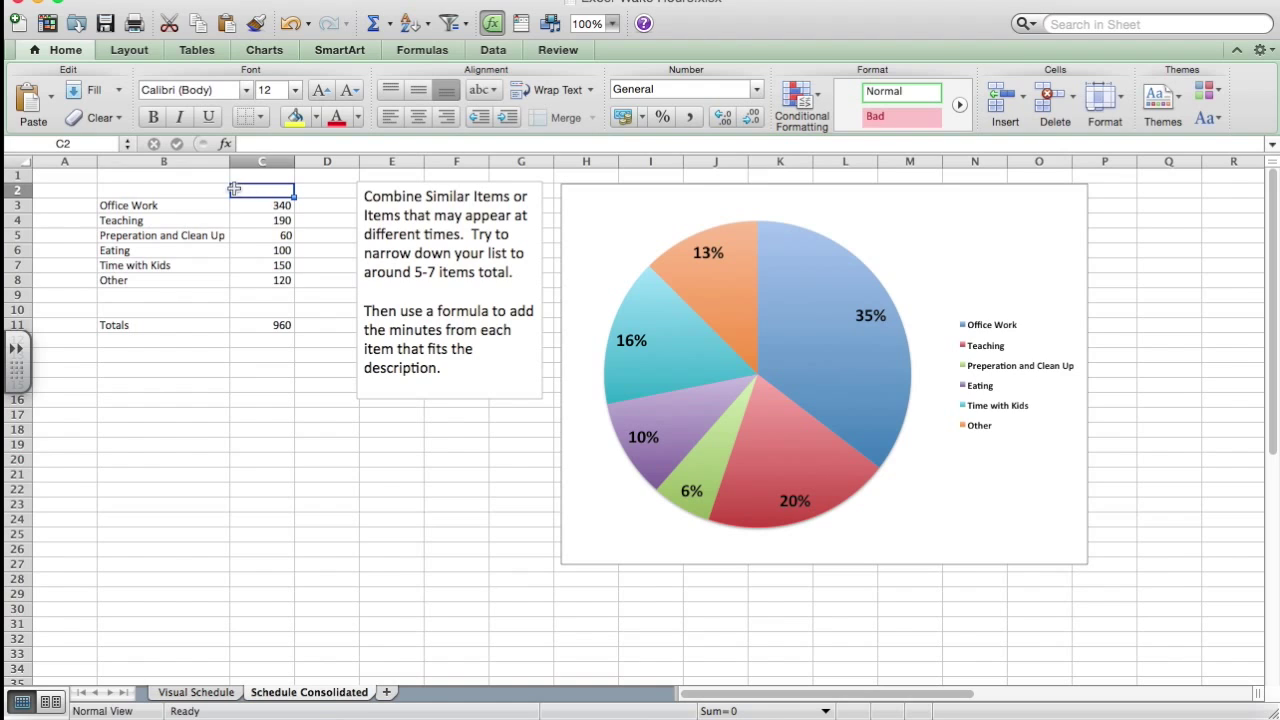
- Select the categories and minutes in B3:C8 and view the available pie chart types
left_click(192, 191)
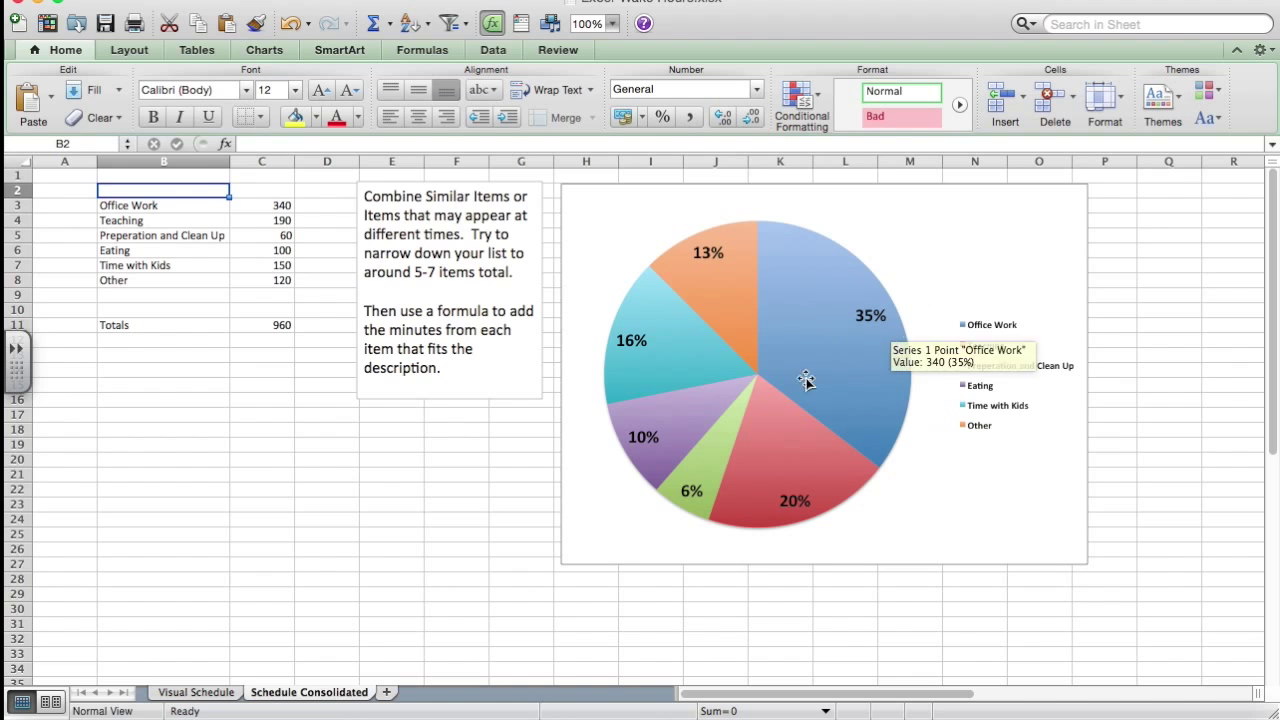
left_click(132, 500)
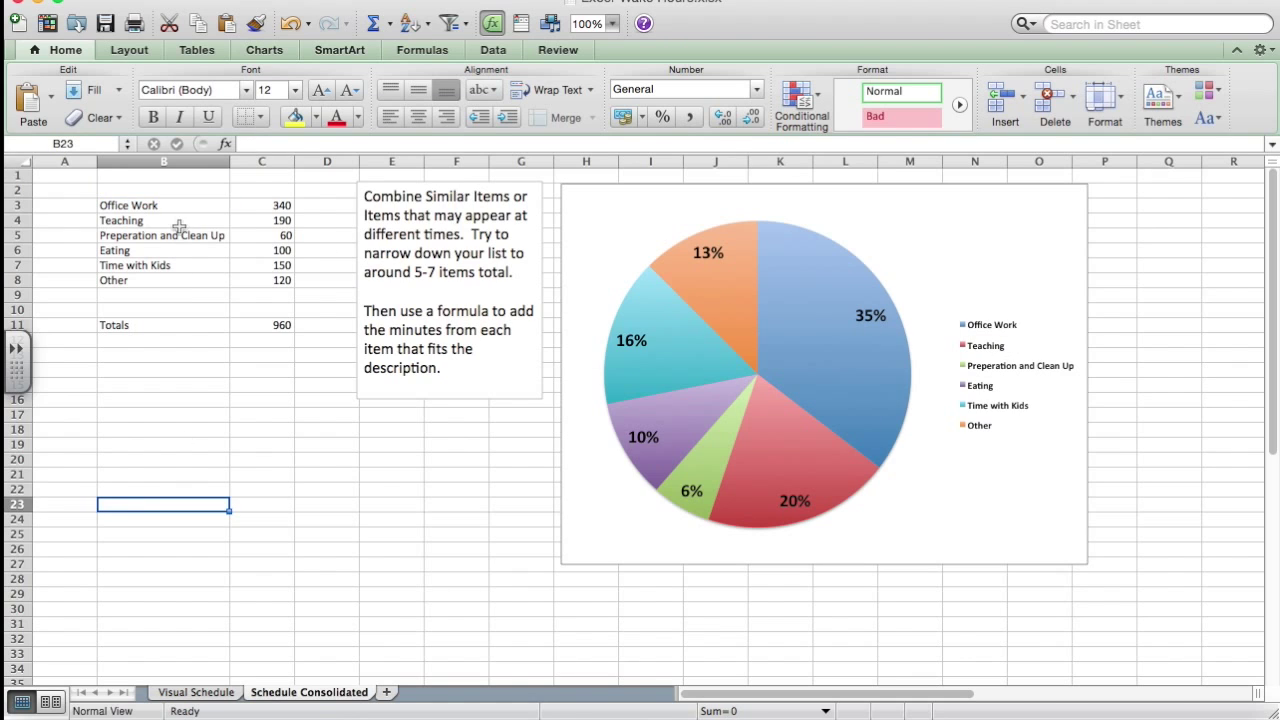
left_click_drag(172, 205, 253, 286)
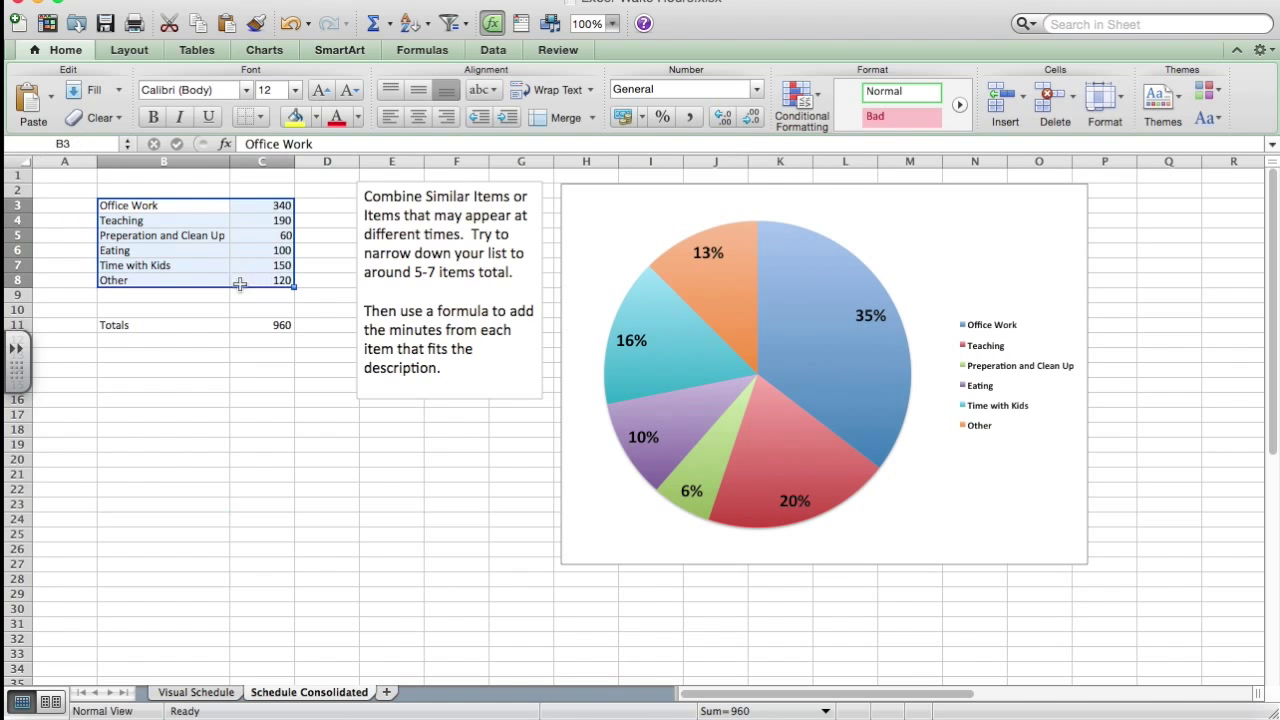
left_click(269, 53)
left_click(135, 97)
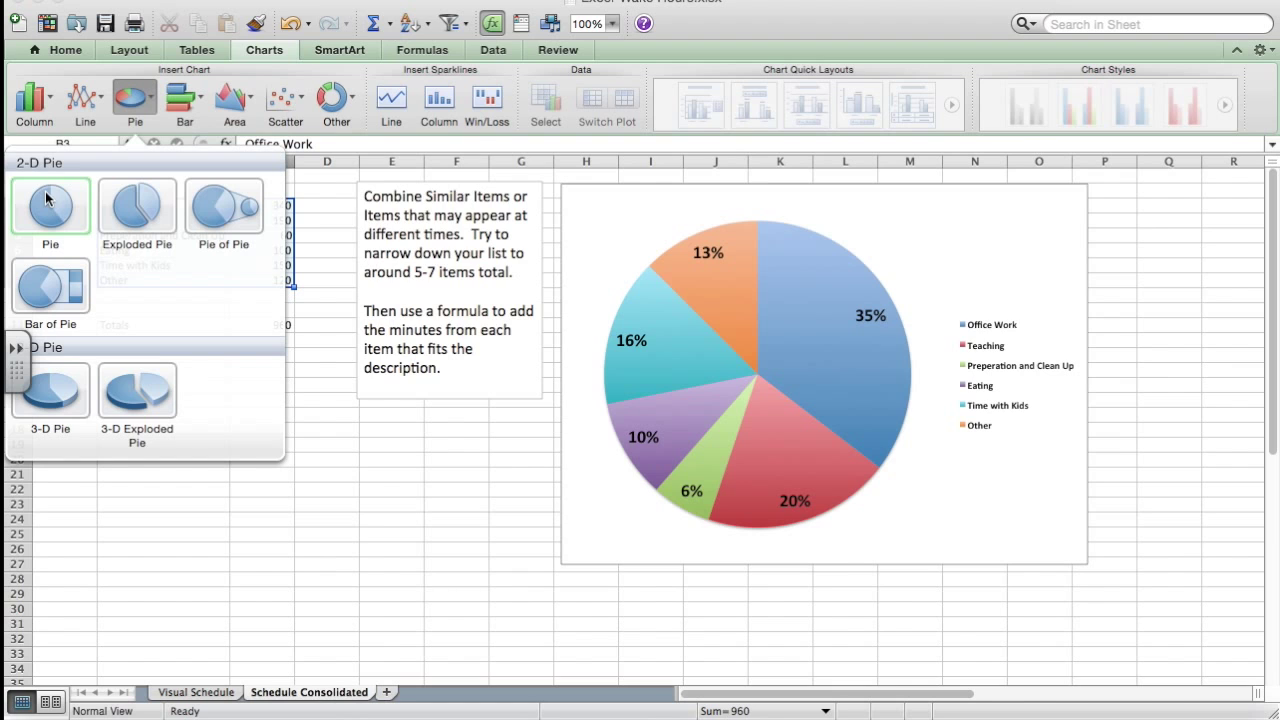
left_click(401, 504)
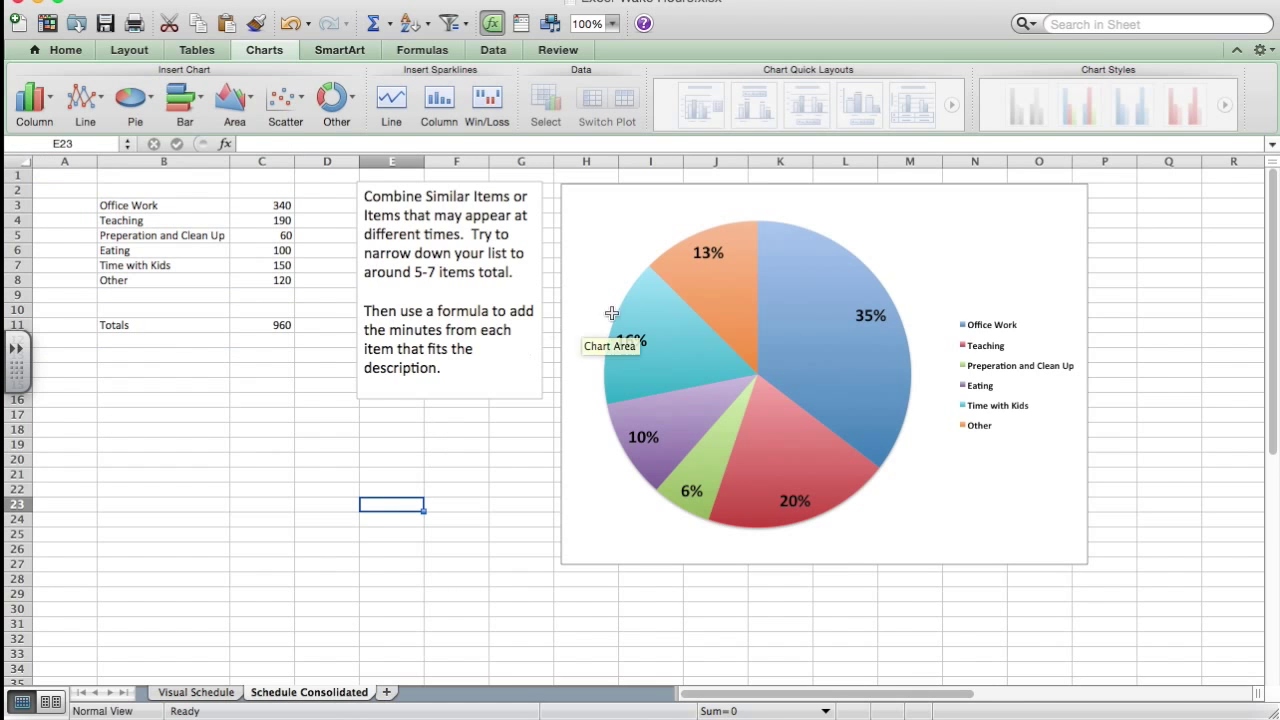
- Format the pie chart's data labels to contain the percentage
left_click(801, 331)
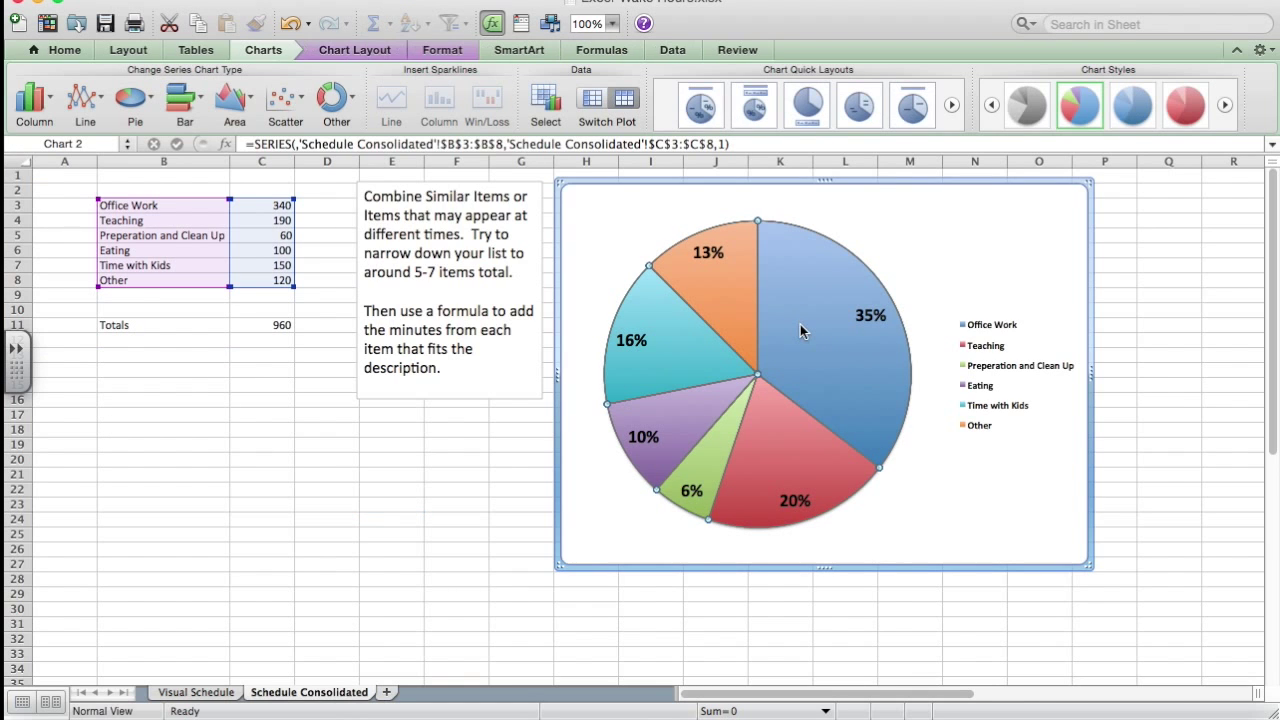
right_click(801, 329)
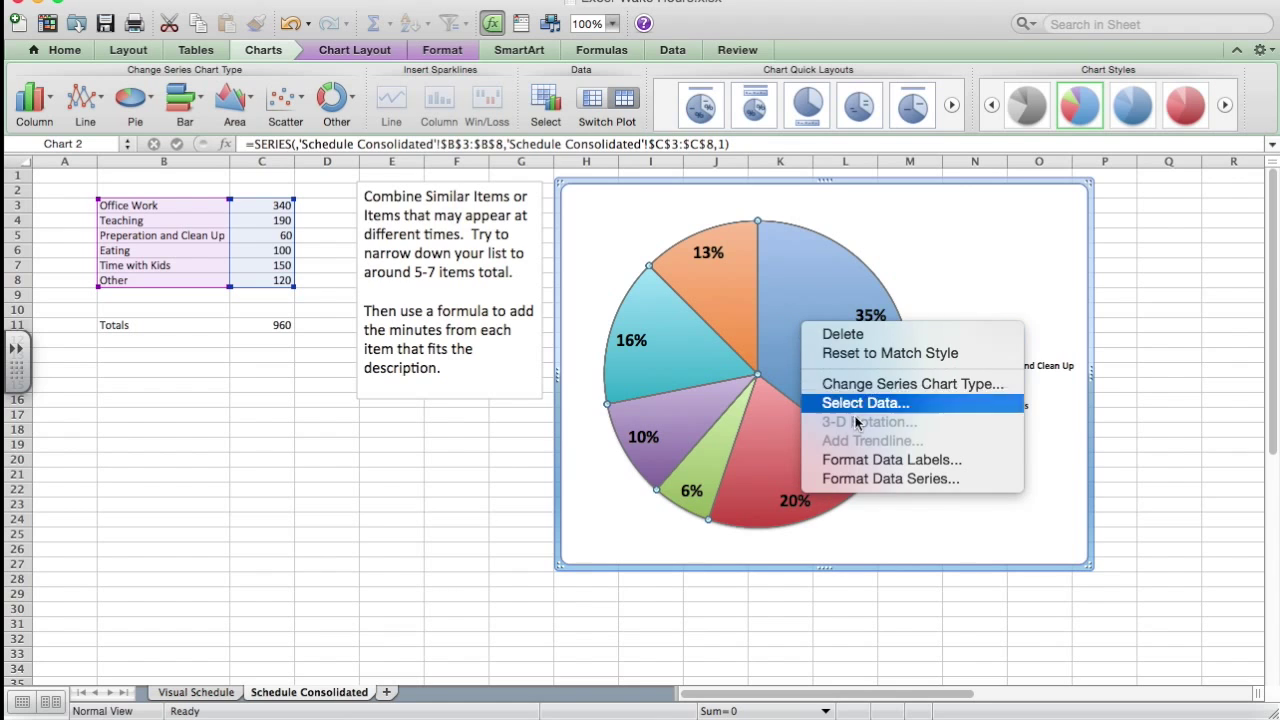
left_click(877, 462)
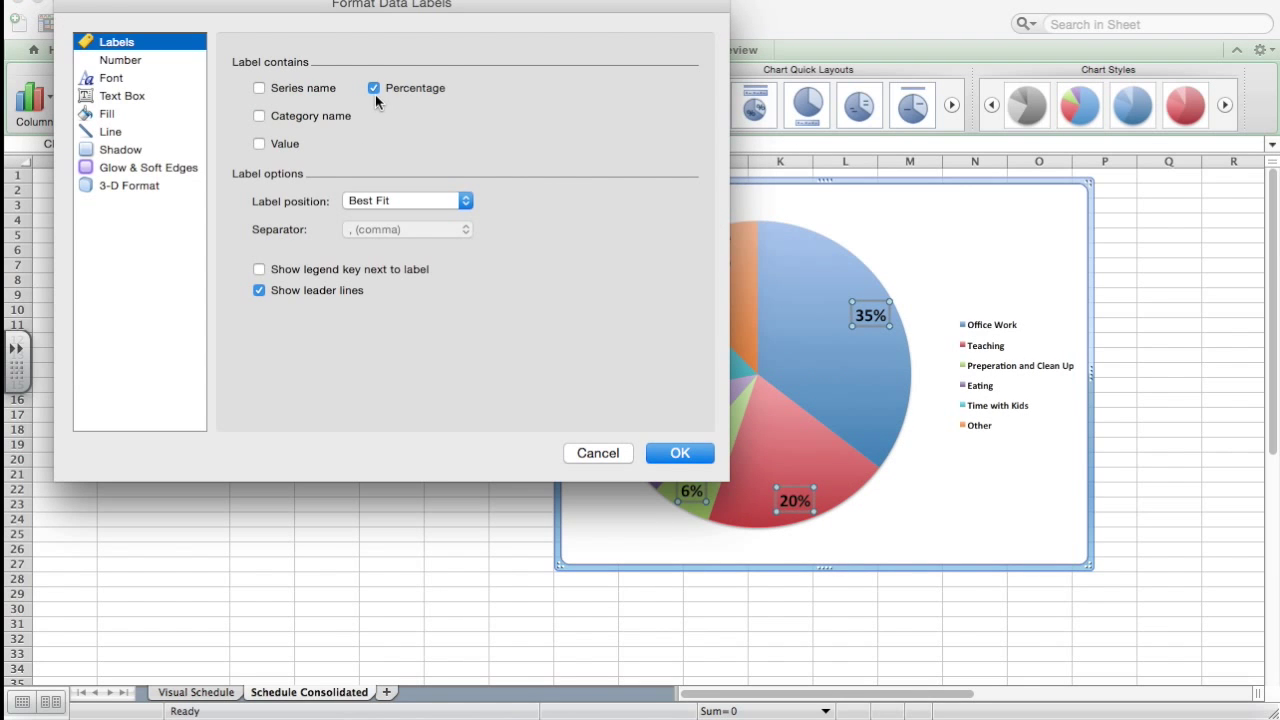
left_click(375, 94)
left_click(375, 94)
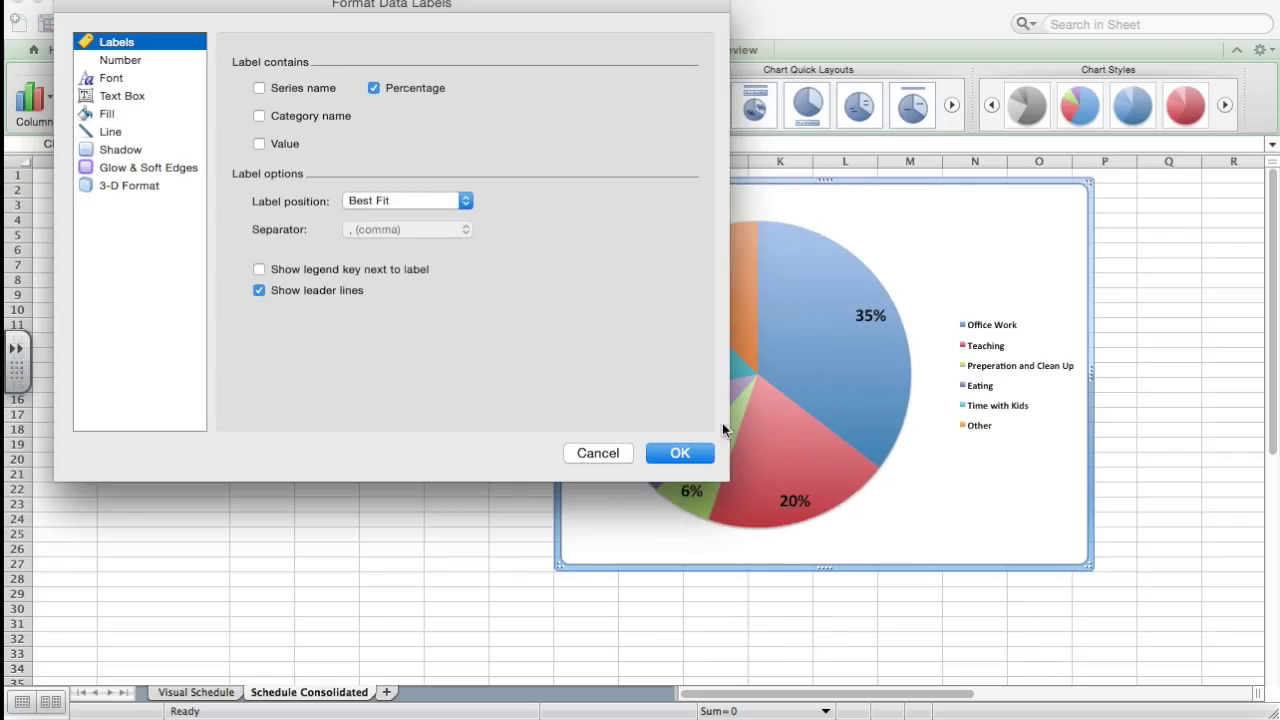
left_click(700, 453)
- Increase the font size of the pie chart's legend to 11
left_click(980, 372)
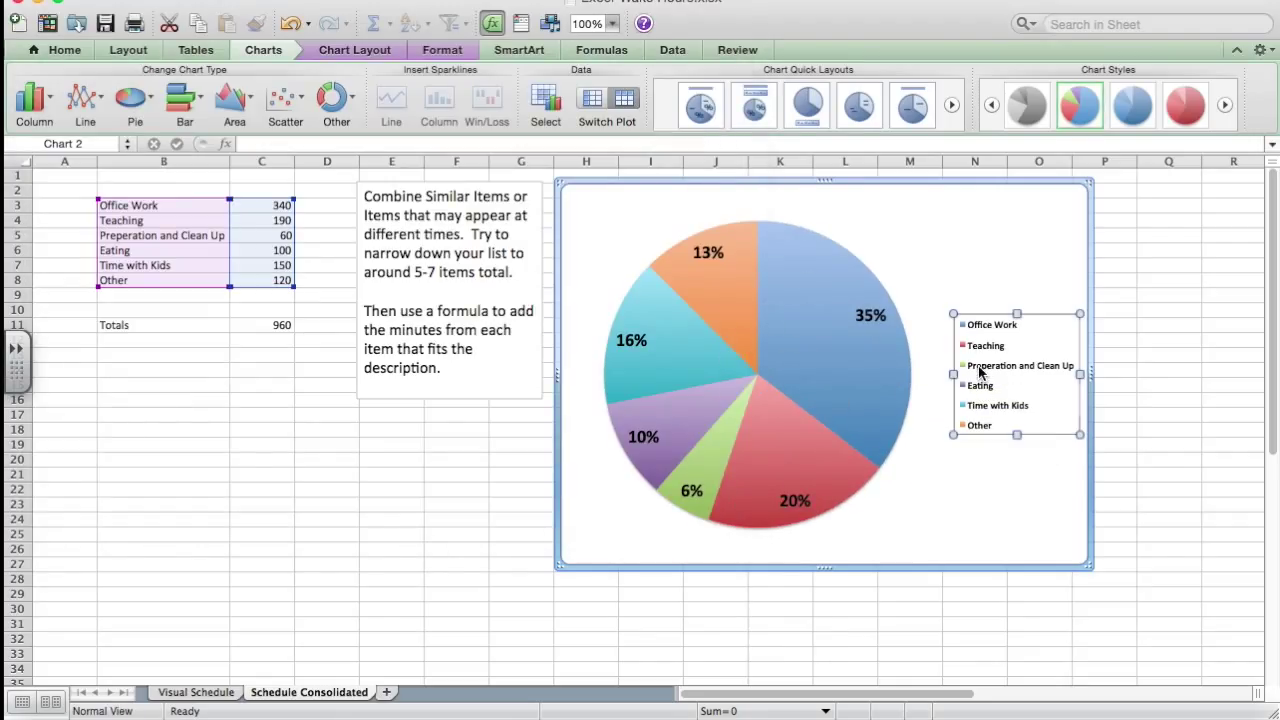
left_click(66, 51)
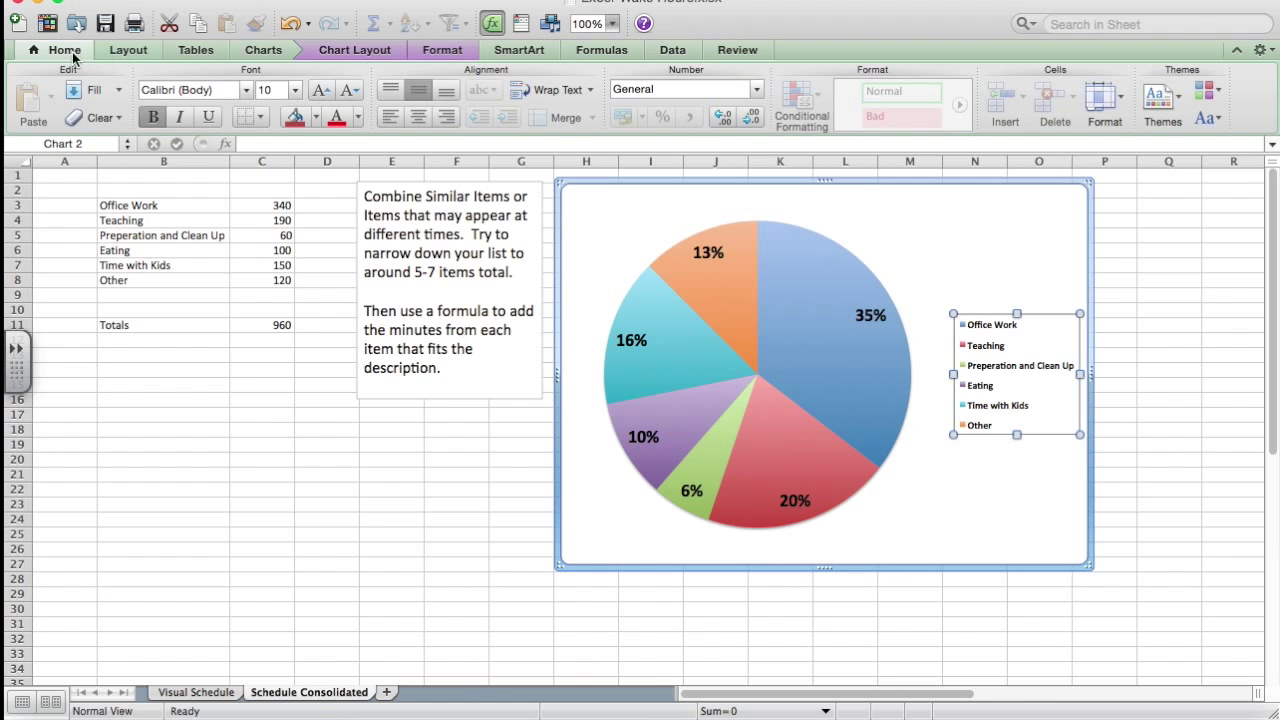
left_click(319, 90)
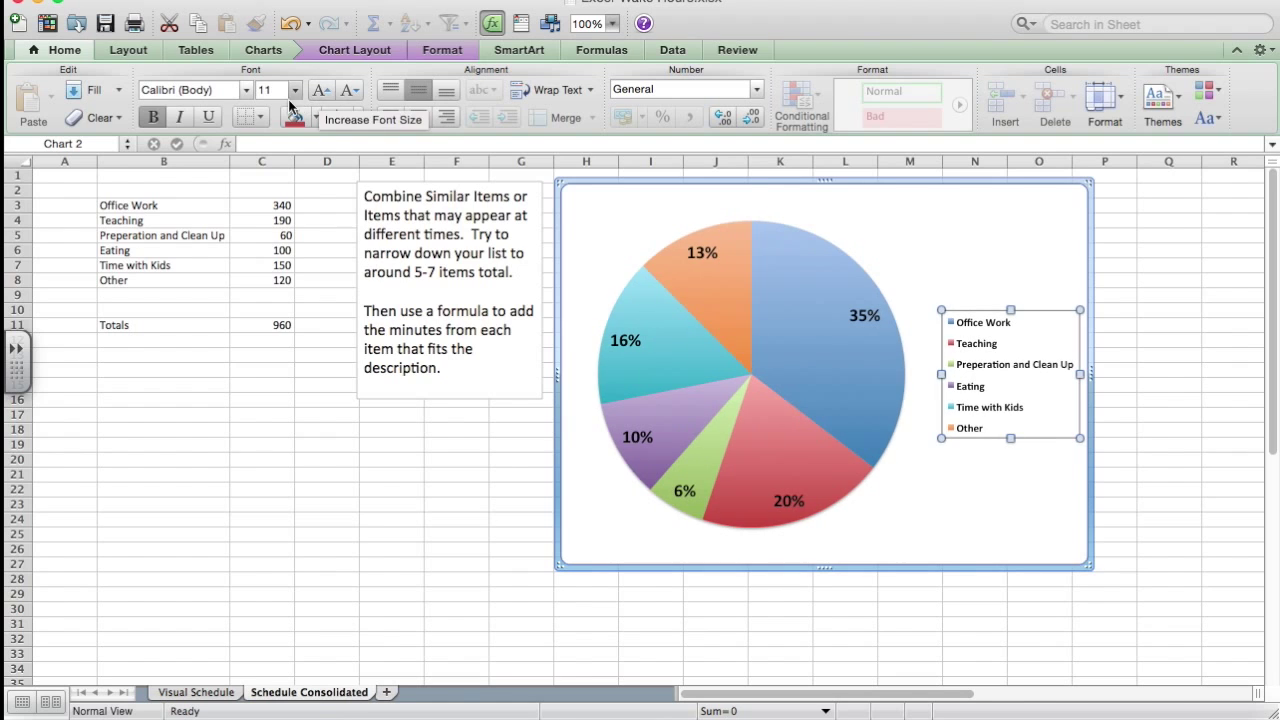
left_click(180, 431)
- Review the formula in the Totals cell C11 that adds the category minutes
left_click(200, 324)
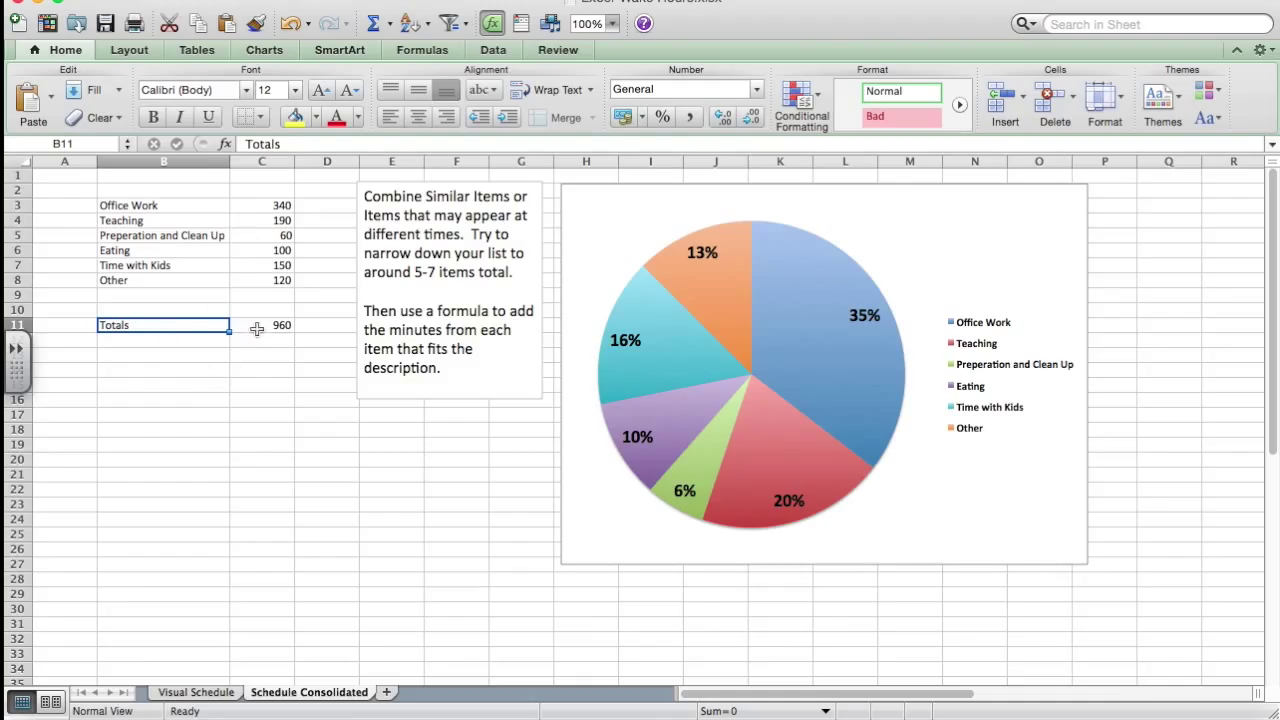
left_click(257, 329)
left_click(408, 145)
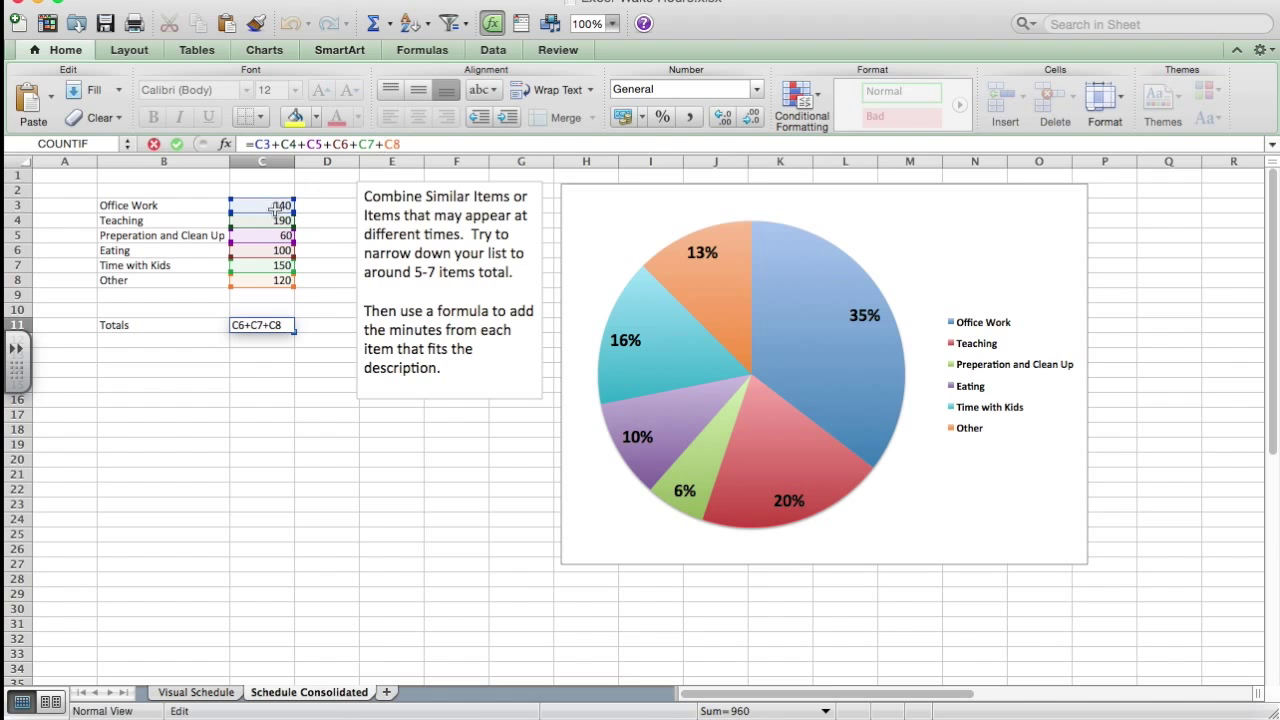
key("Return")
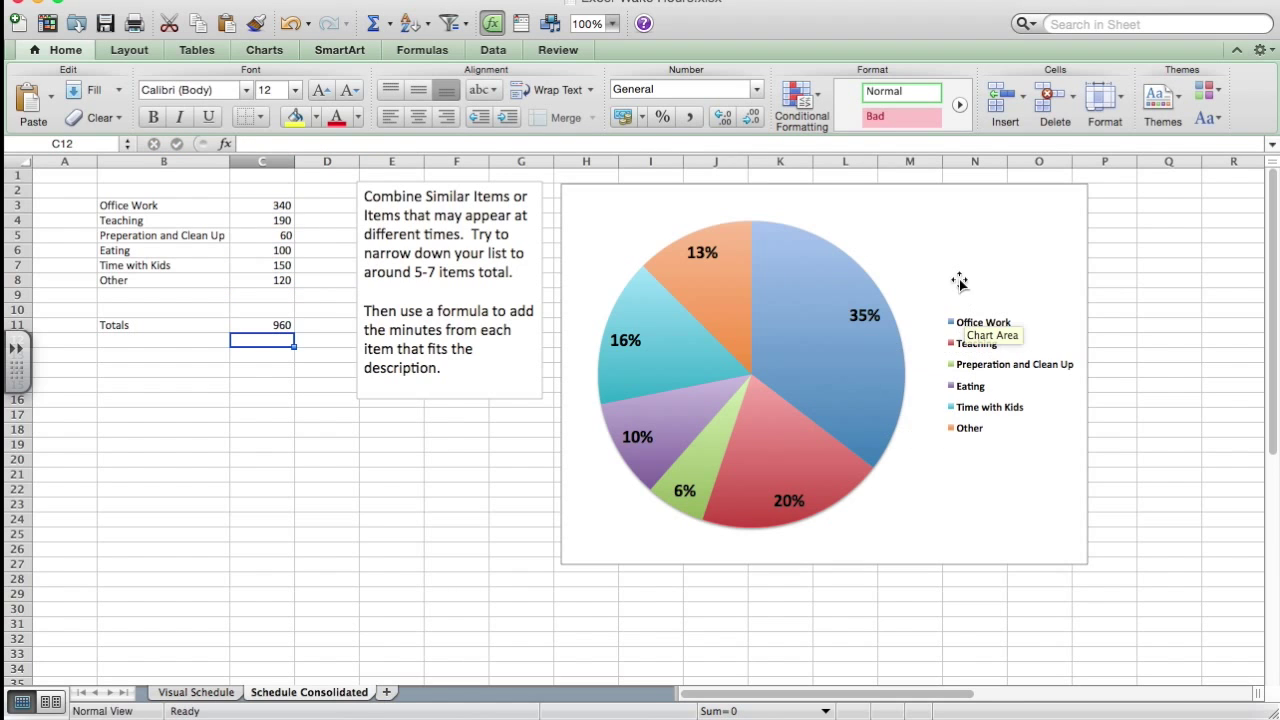
- Inspect the values and percentages of individual pie chart slices, such as Office Work and Other
left_click(936, 252)
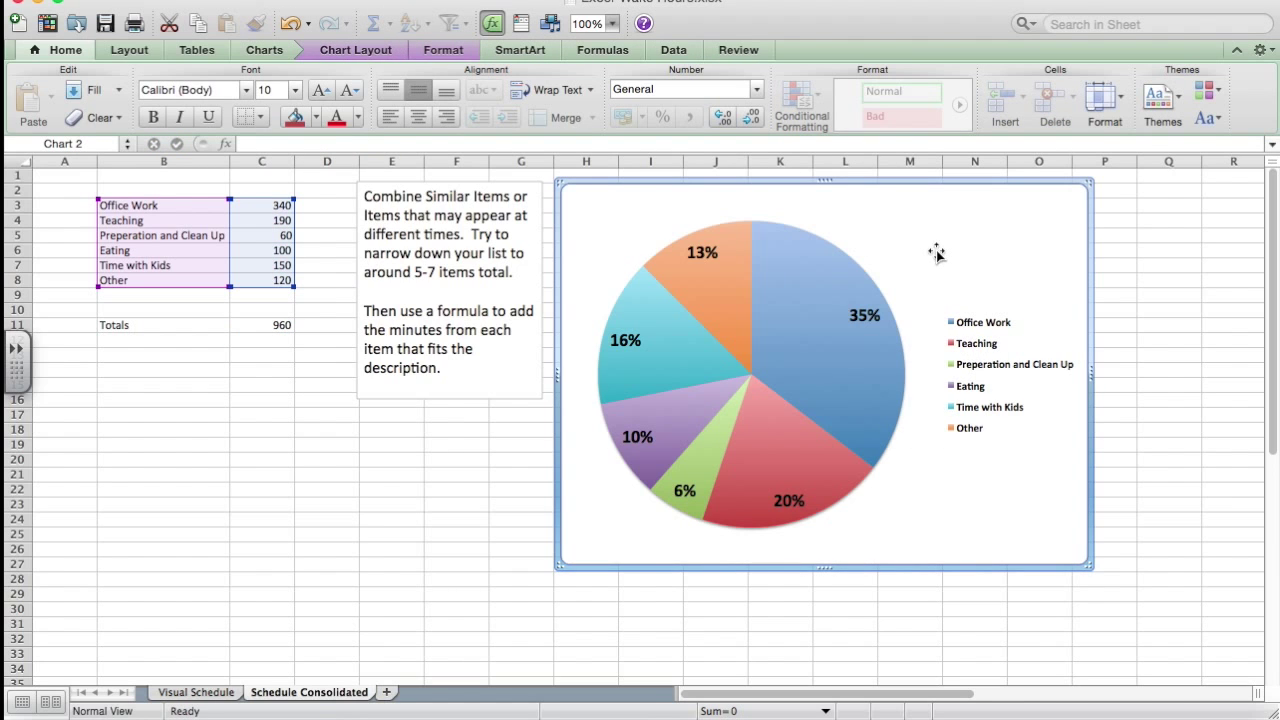
mouse_move(799, 339)
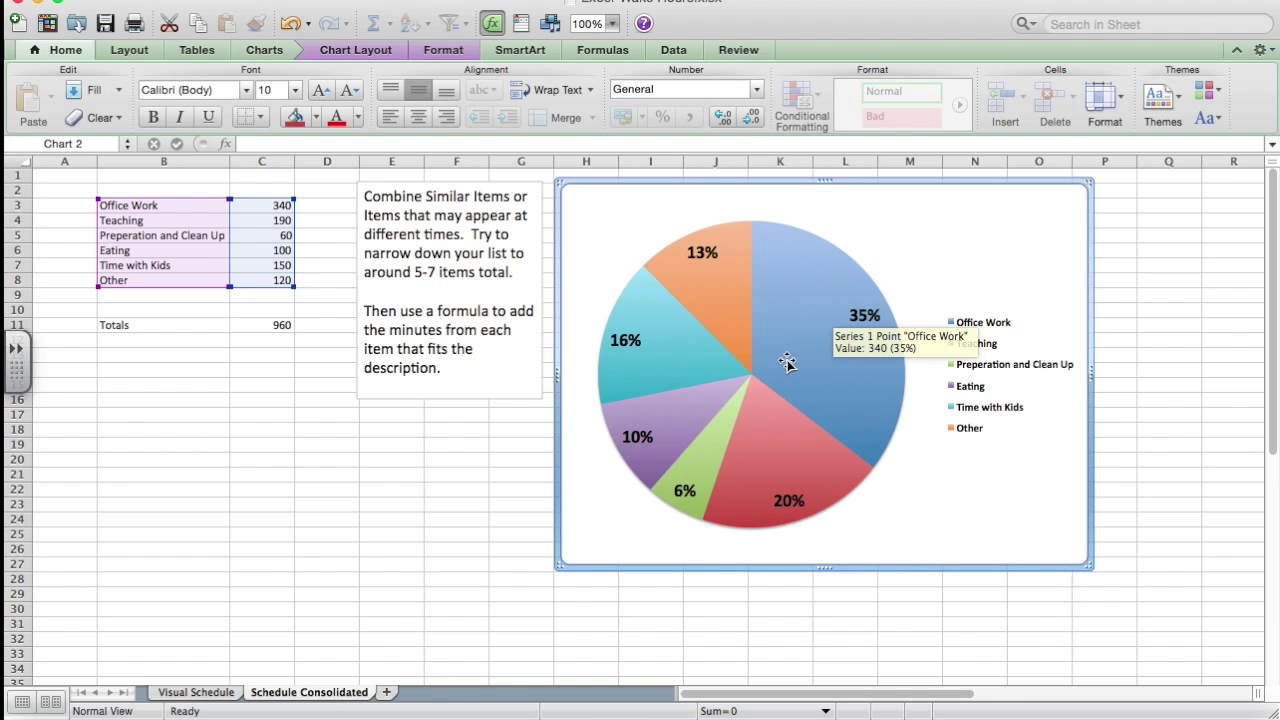
mouse_move(700, 430)
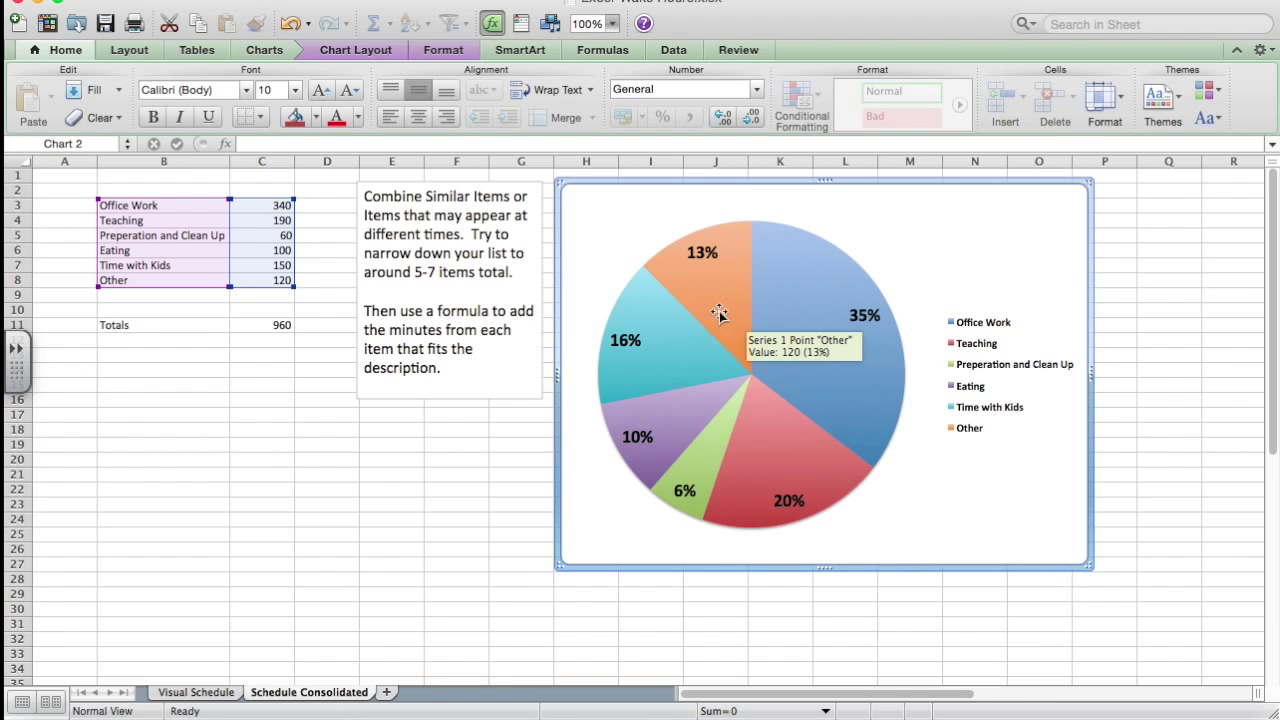
left_click(801, 304)
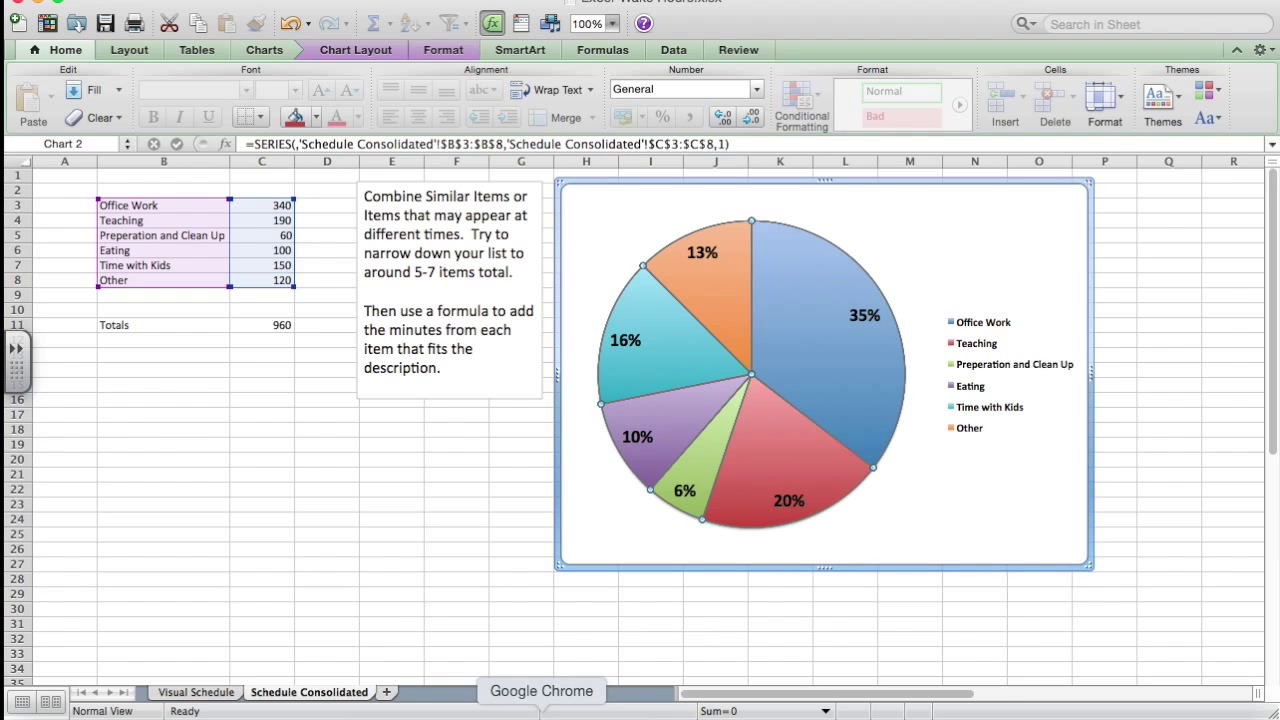
- Switch to Google Chrome and search Google Images for "office work" in a new tab
left_click(541, 710)
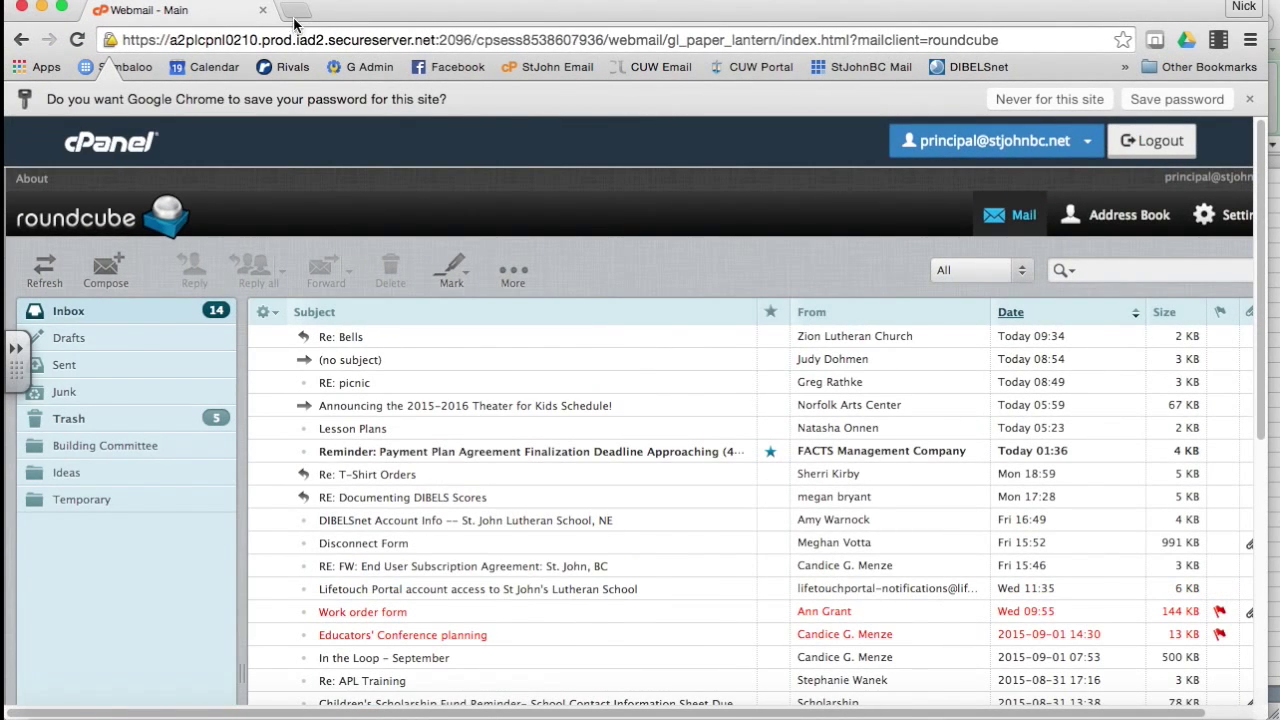
left_click(293, 12)
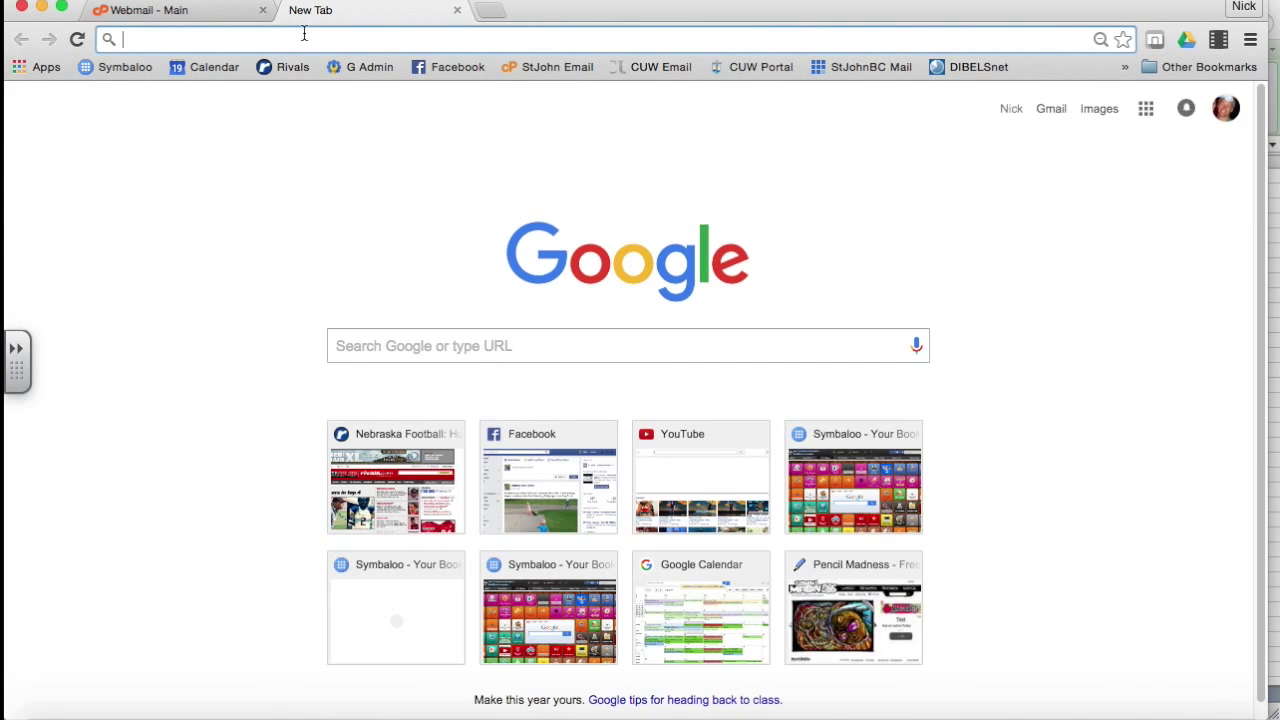
type("office work")
key("Return")
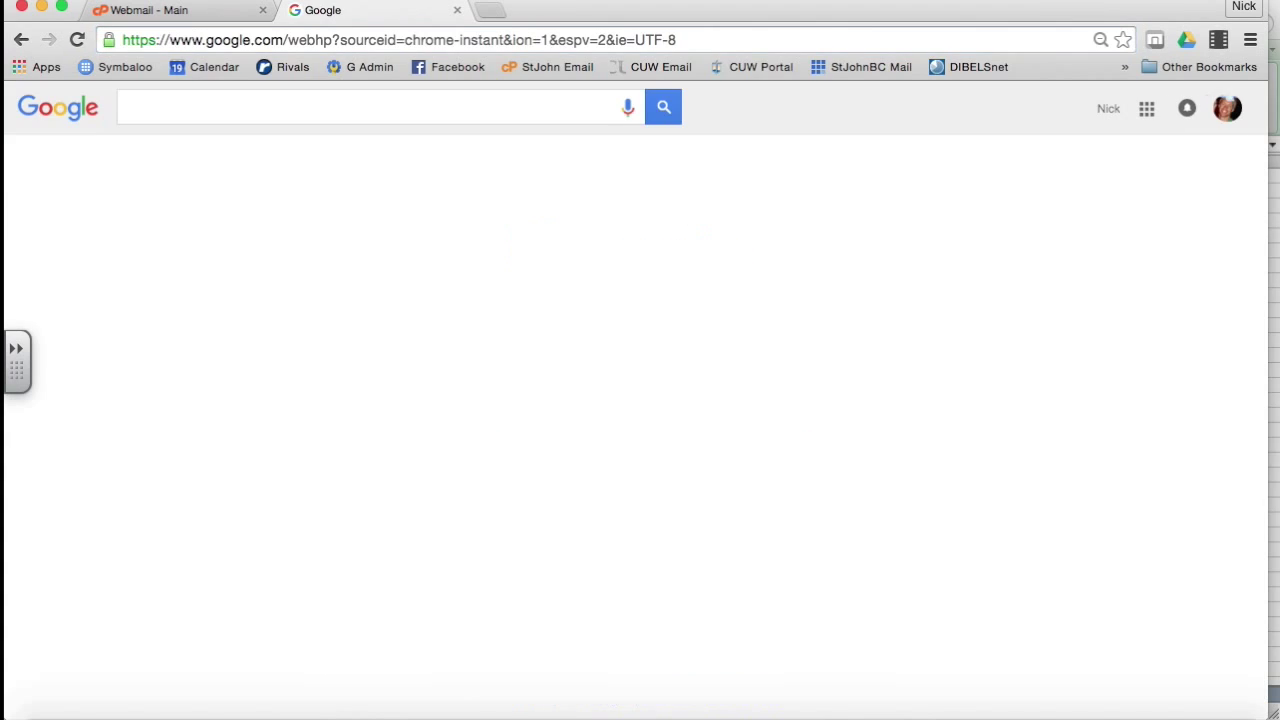
left_click(199, 160)
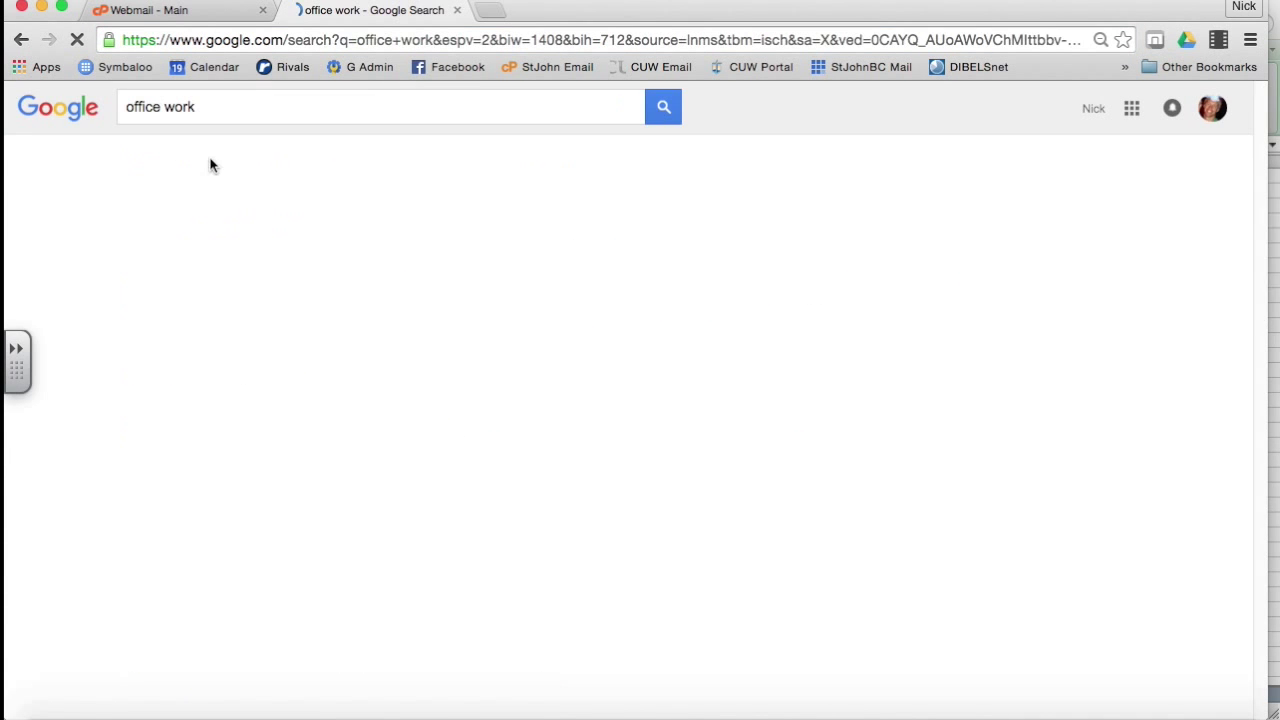
scroll(460, 450, "down", 3)
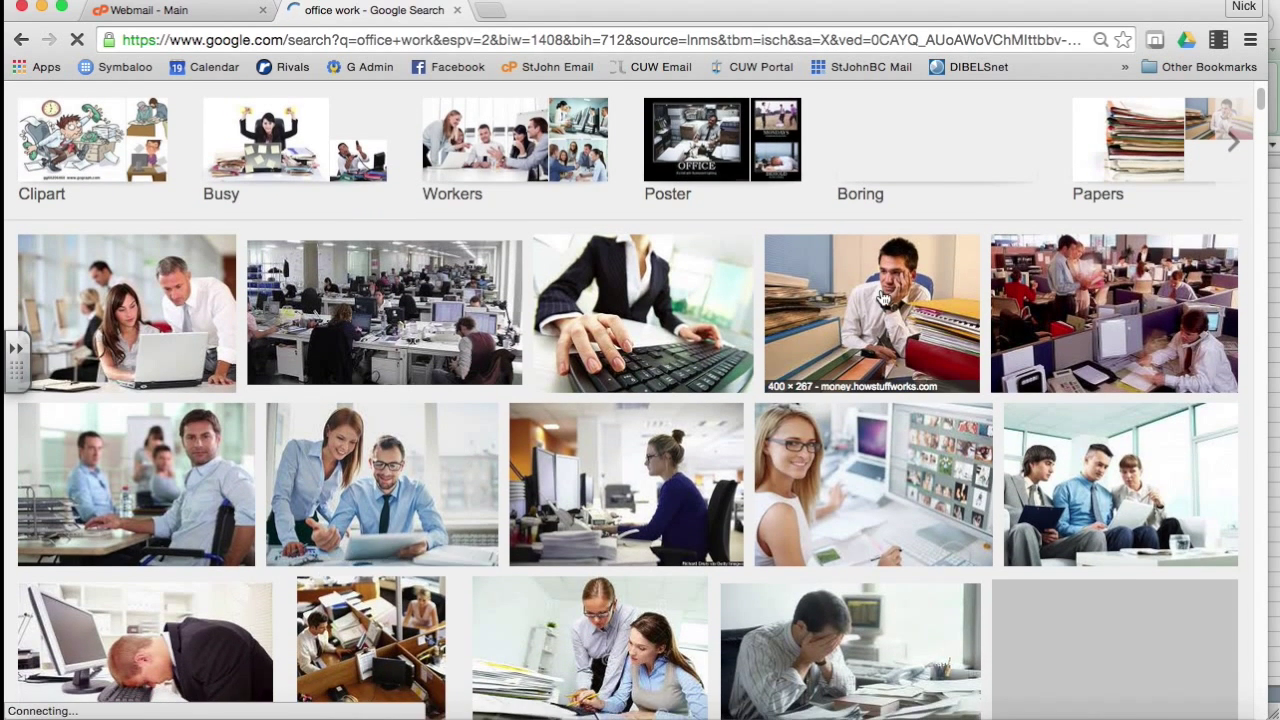
- Save the image of the man sitting among stacks of files and folders to the Desktop as "download"
left_click(848, 326)
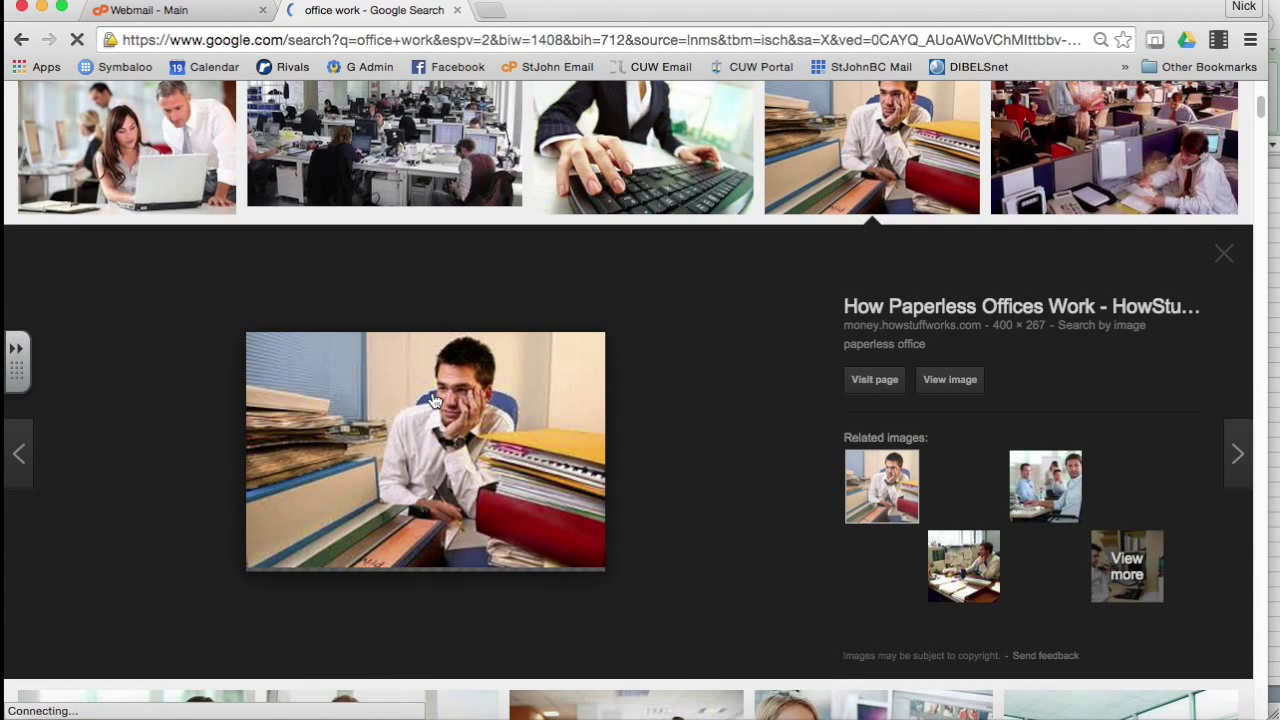
right_click(424, 428)
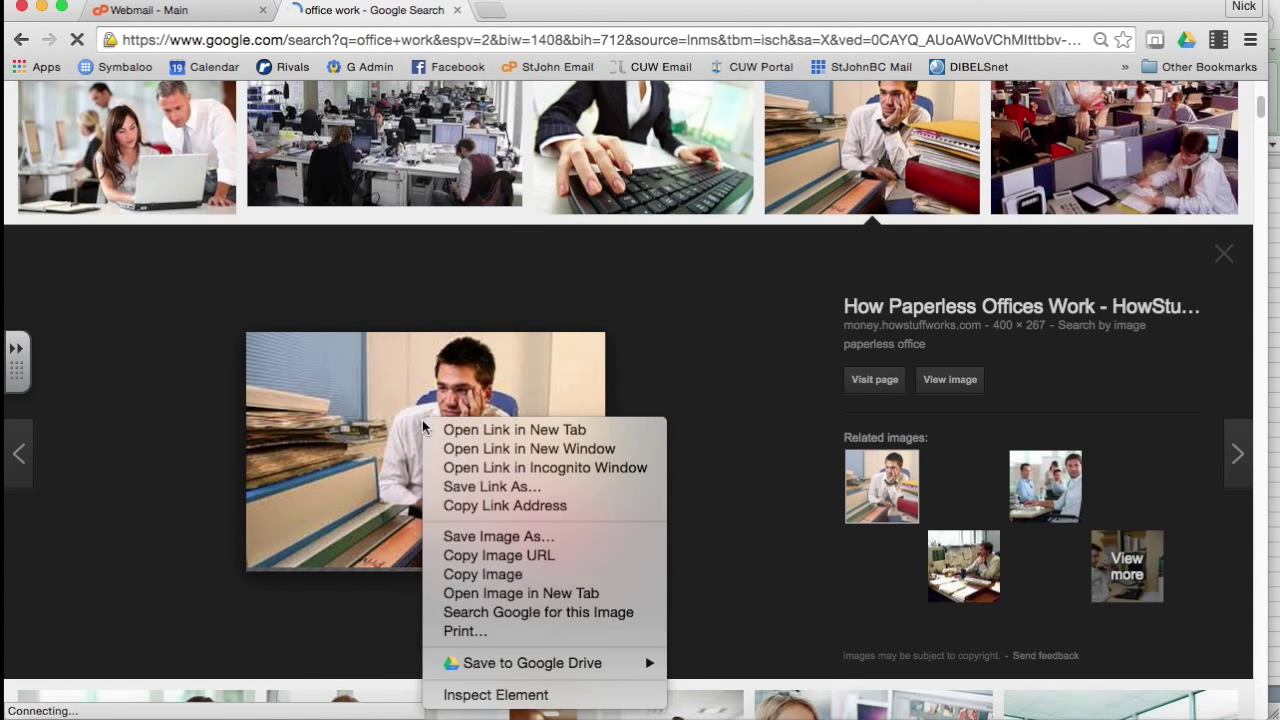
left_click(469, 538)
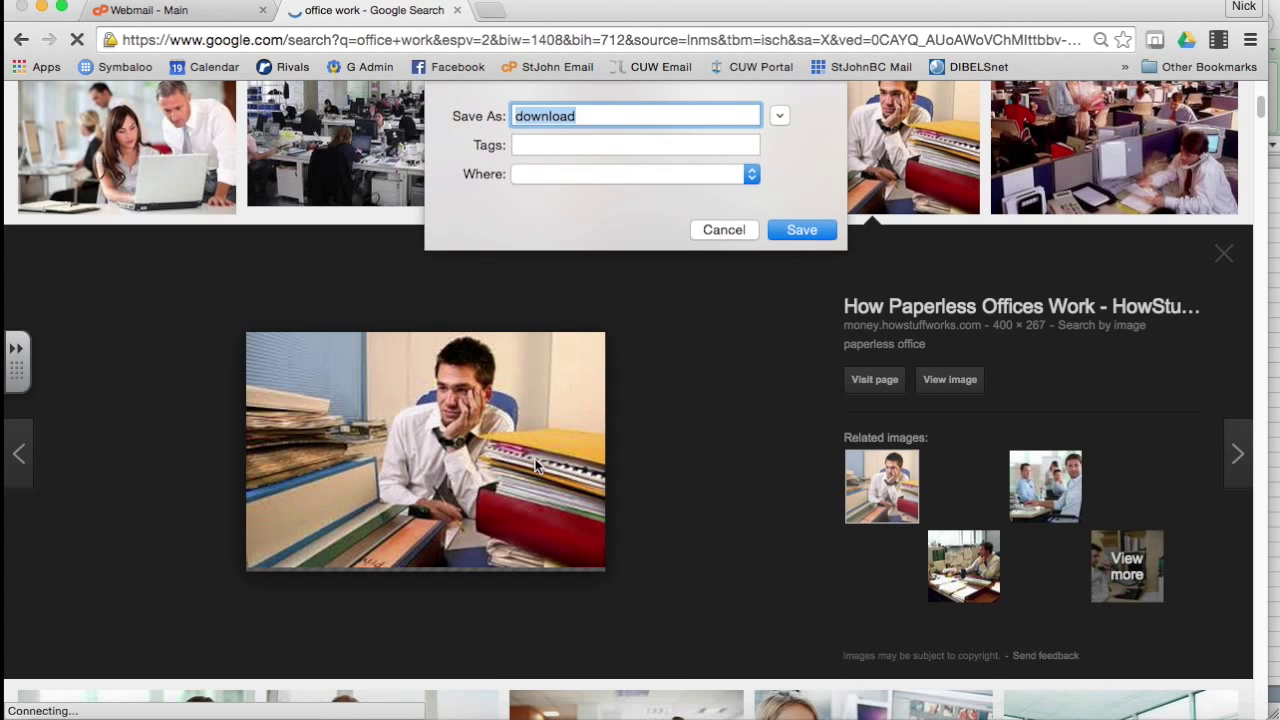
key("Return")
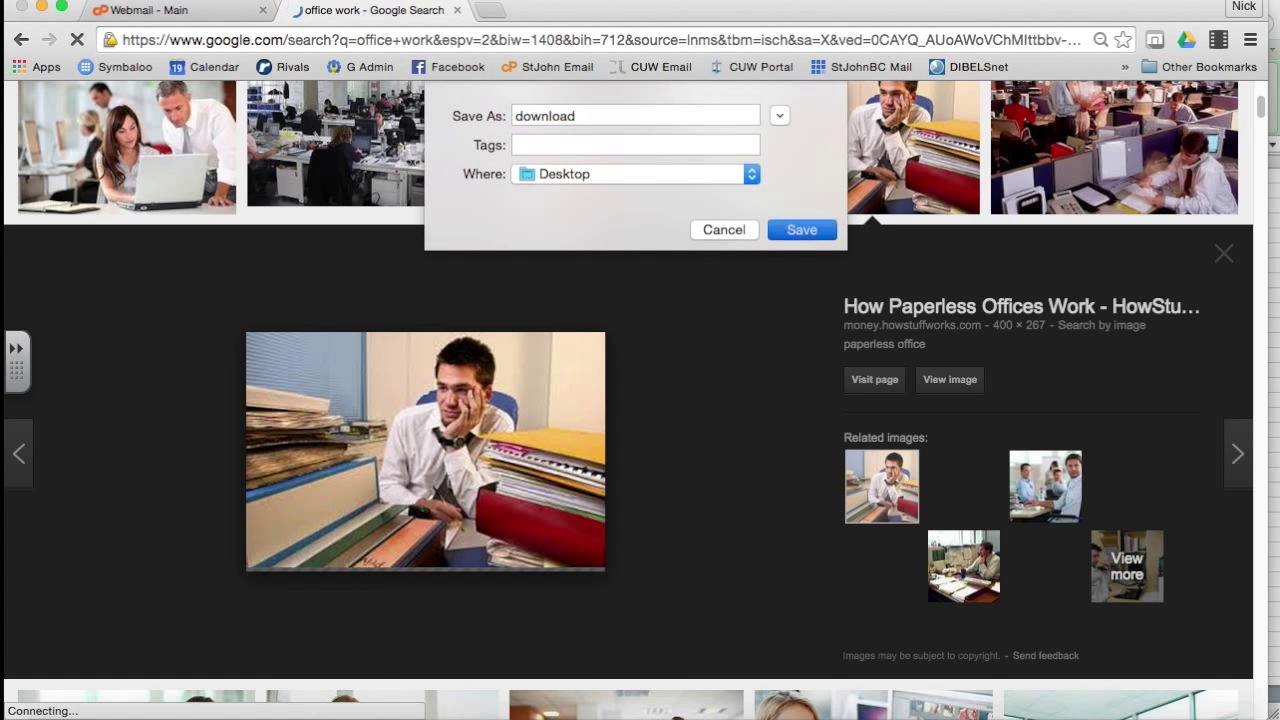
- Switch back to Microsoft Excel and fill the chart's Office Work slice with the picture download.jpeg from the Desktop
left_click(41, 8)
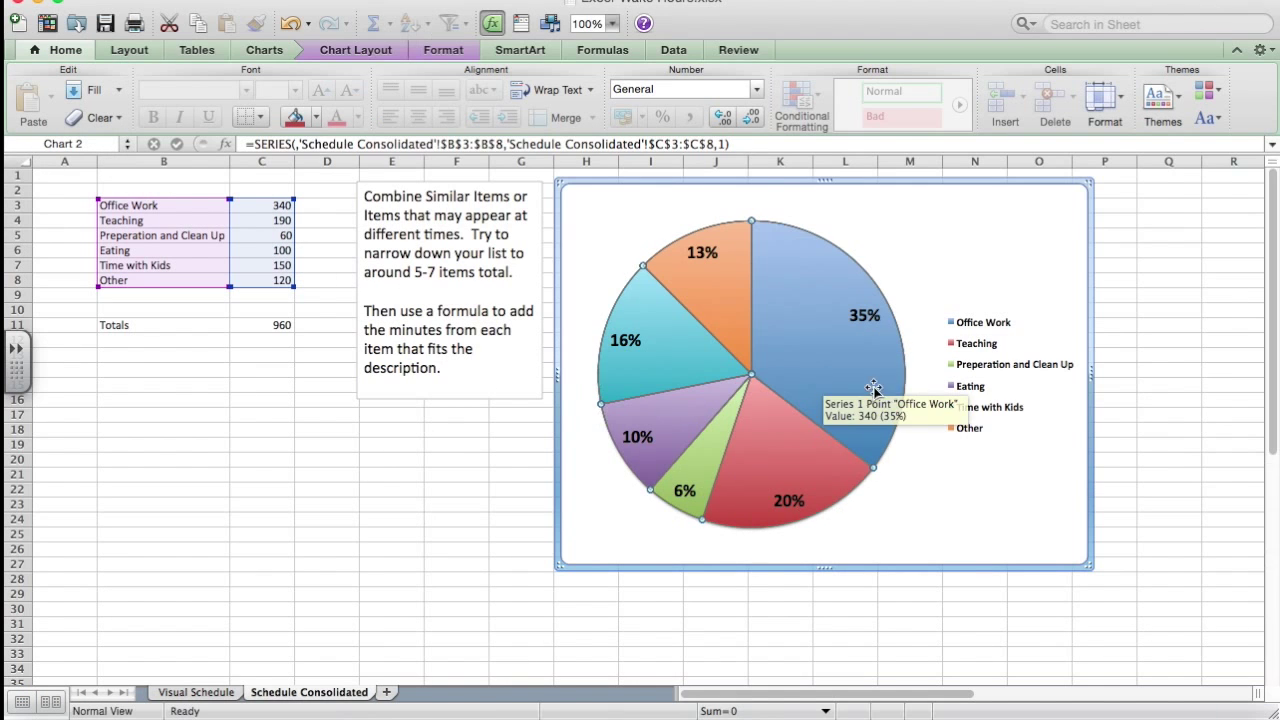
right_click(820, 317)
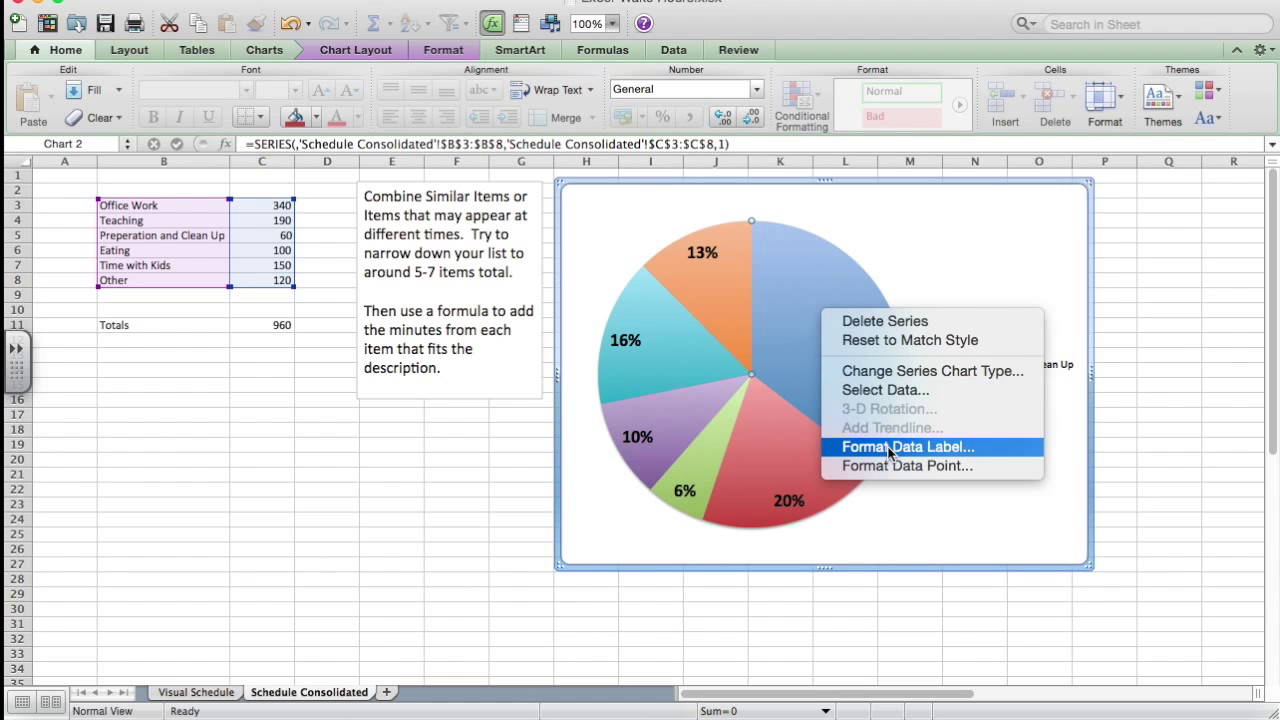
left_click(786, 302)
double_click(786, 302)
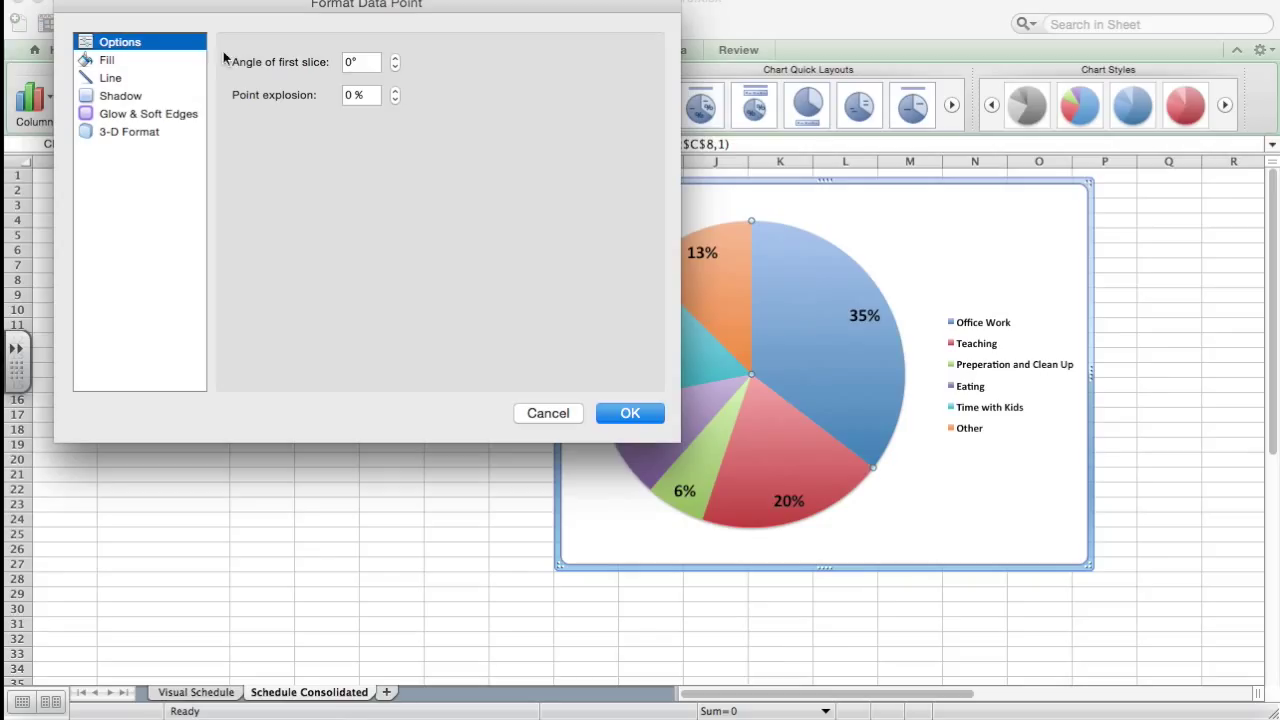
left_click(108, 60)
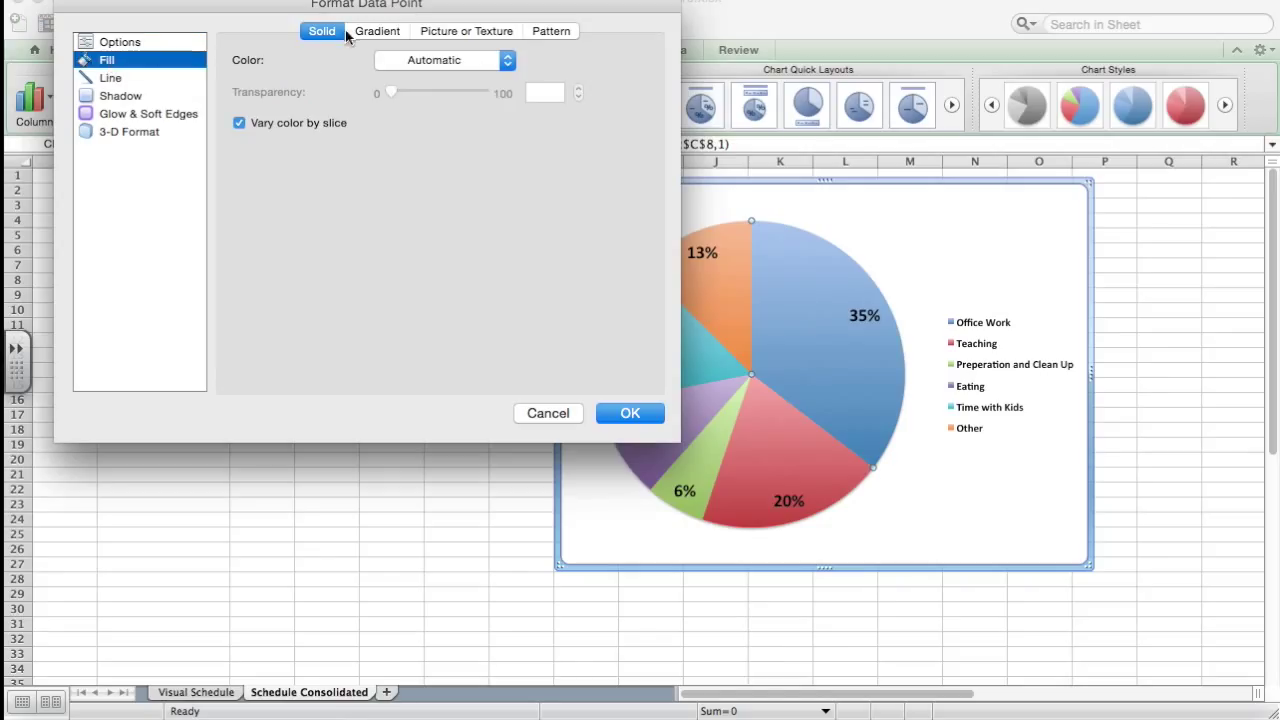
left_click(470, 31)
left_click(395, 67)
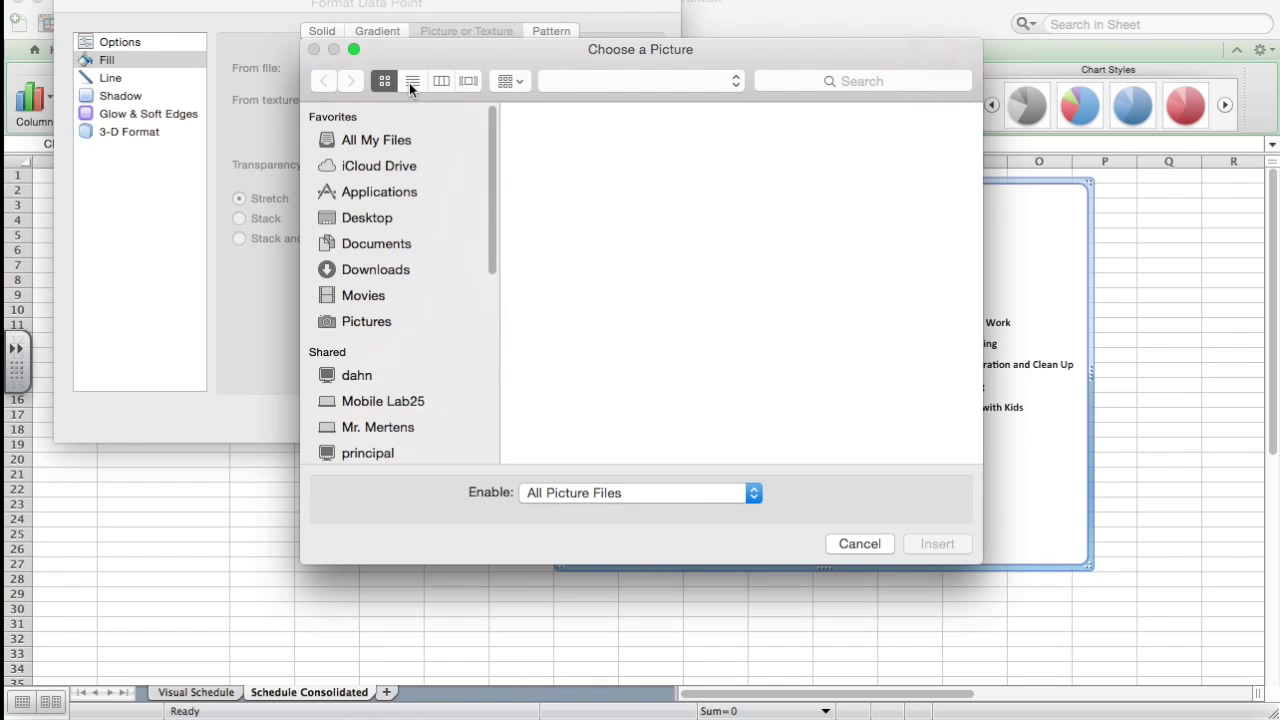
left_click(368, 216)
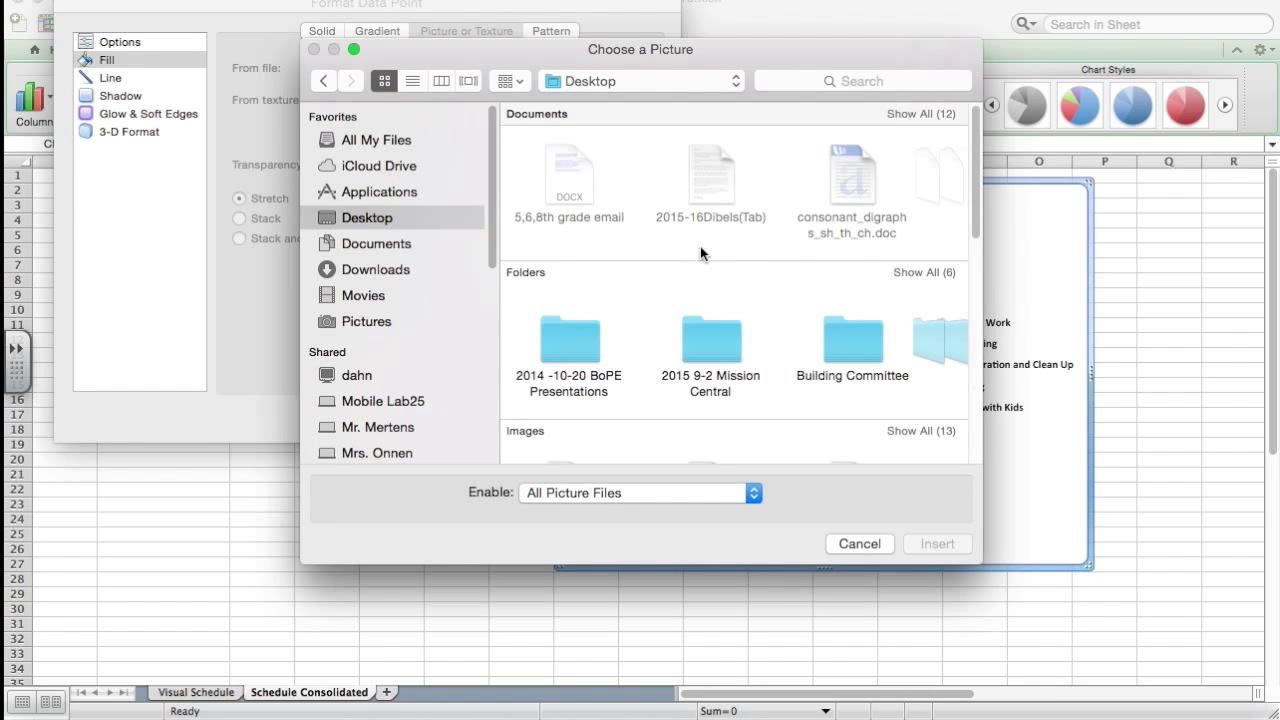
scroll(700, 247, "down", 3)
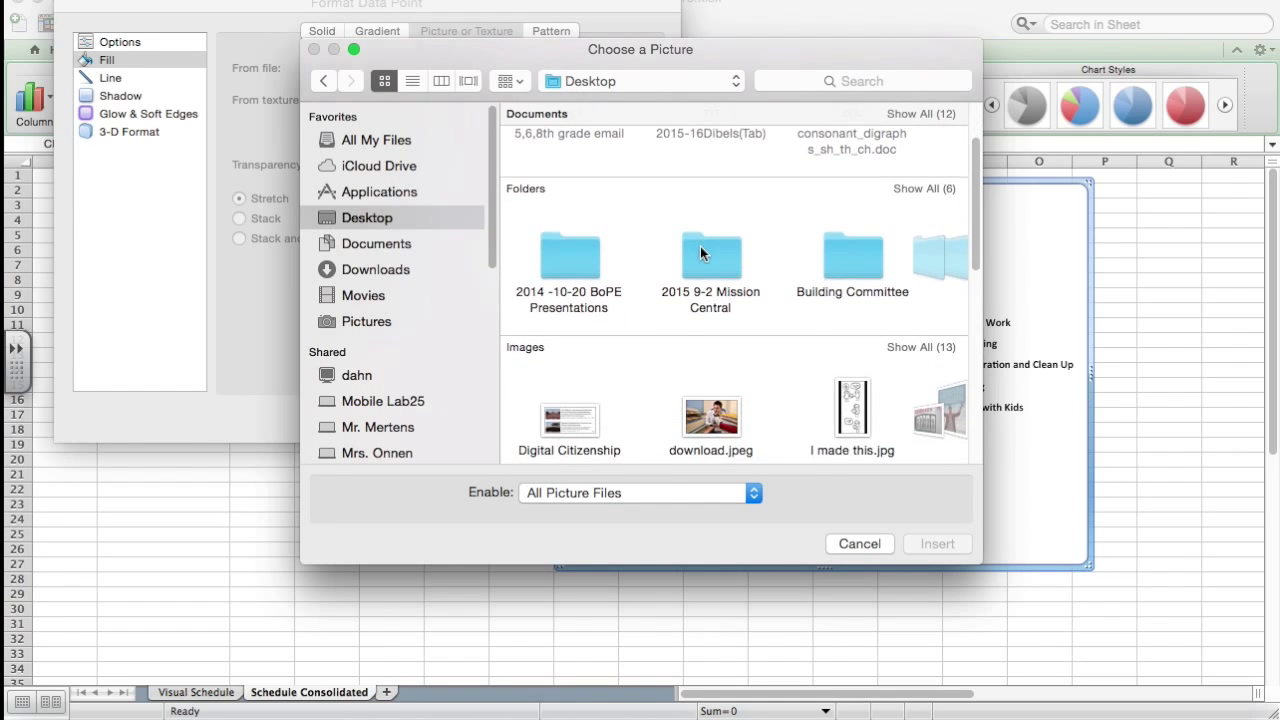
left_click(728, 424)
left_click(936, 545)
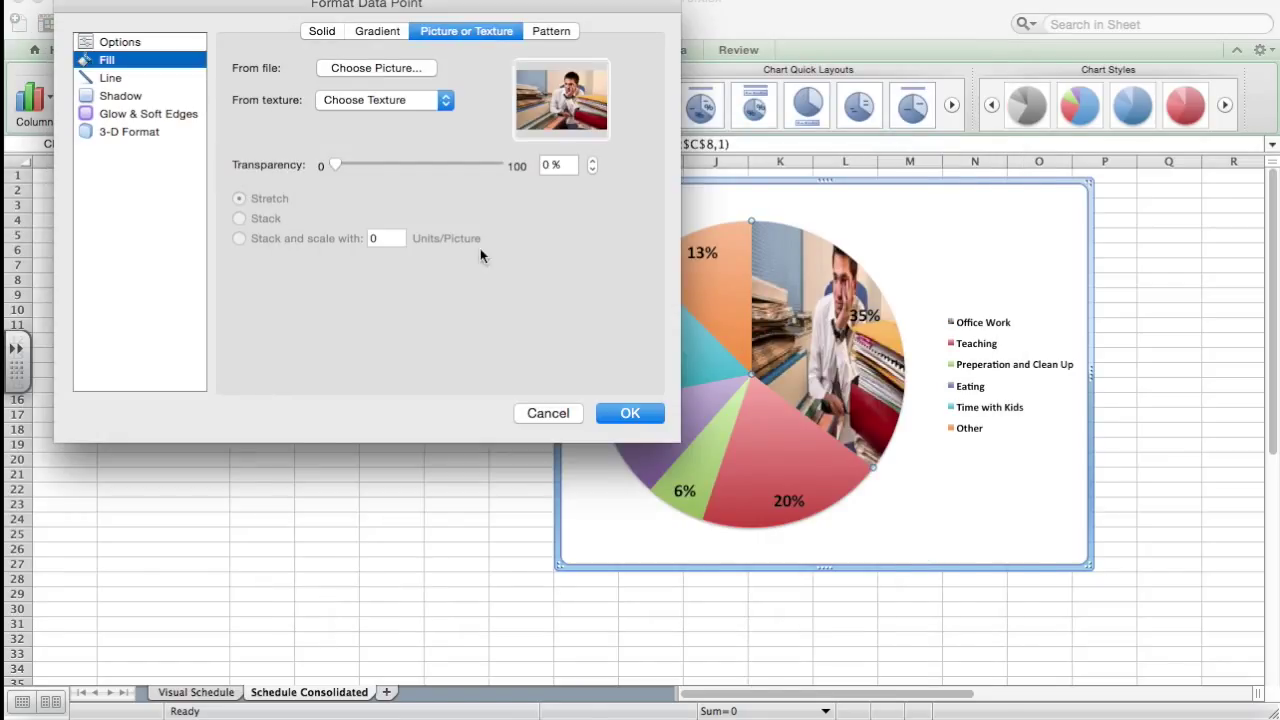
- Look through the Office Work slice's texture, solid, gradient and pattern fill options and apply the picture fill
left_click(353, 101)
left_click(352, 102)
left_click(112, 78)
left_click(117, 62)
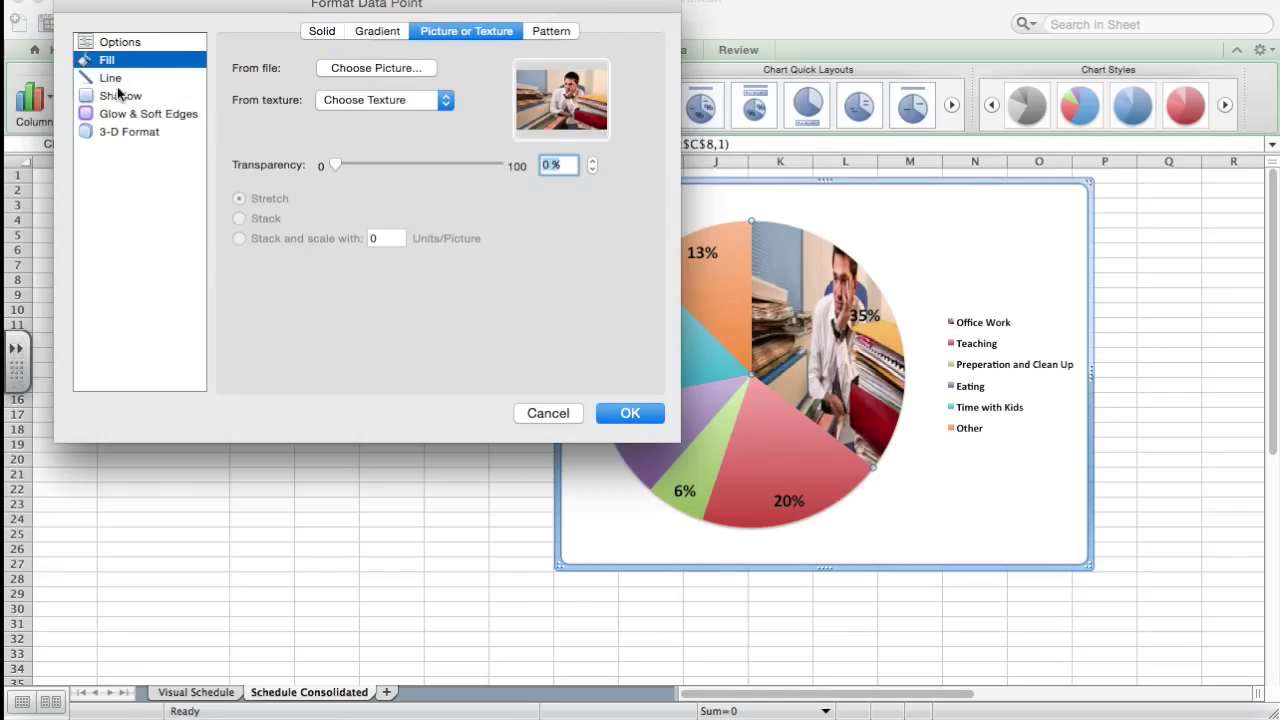
left_click(378, 33)
left_click(325, 32)
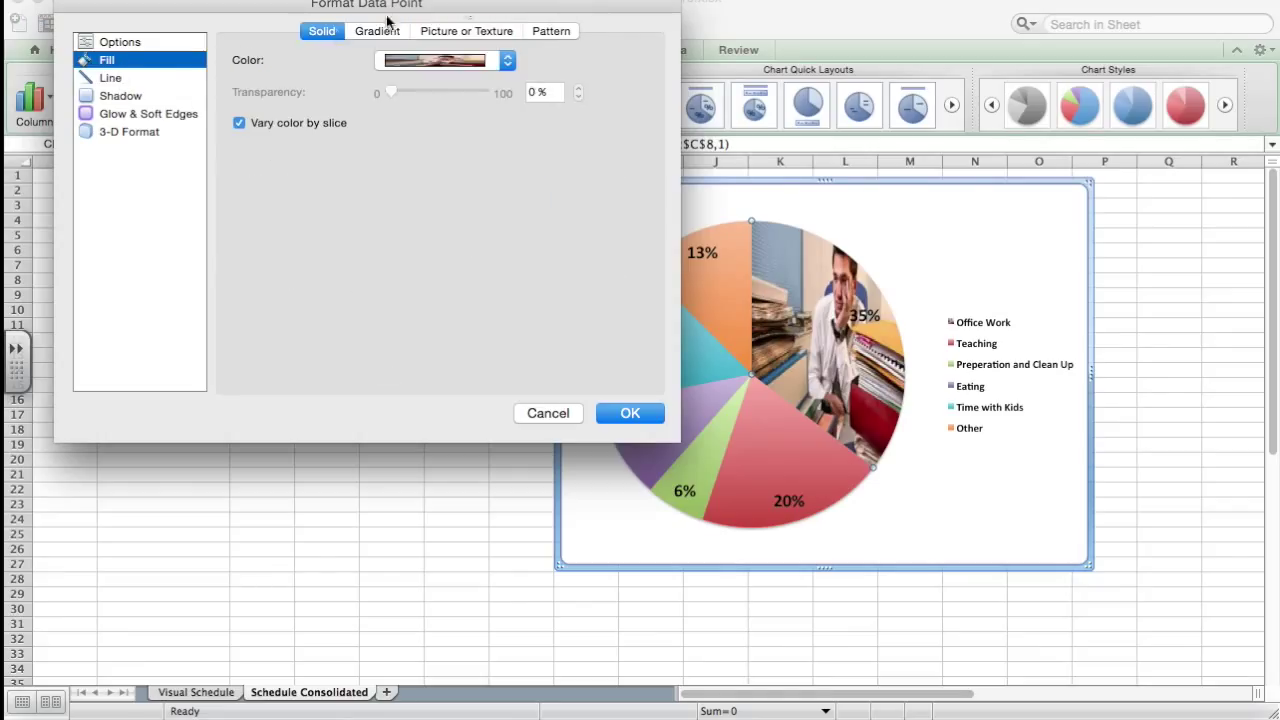
left_click(553, 31)
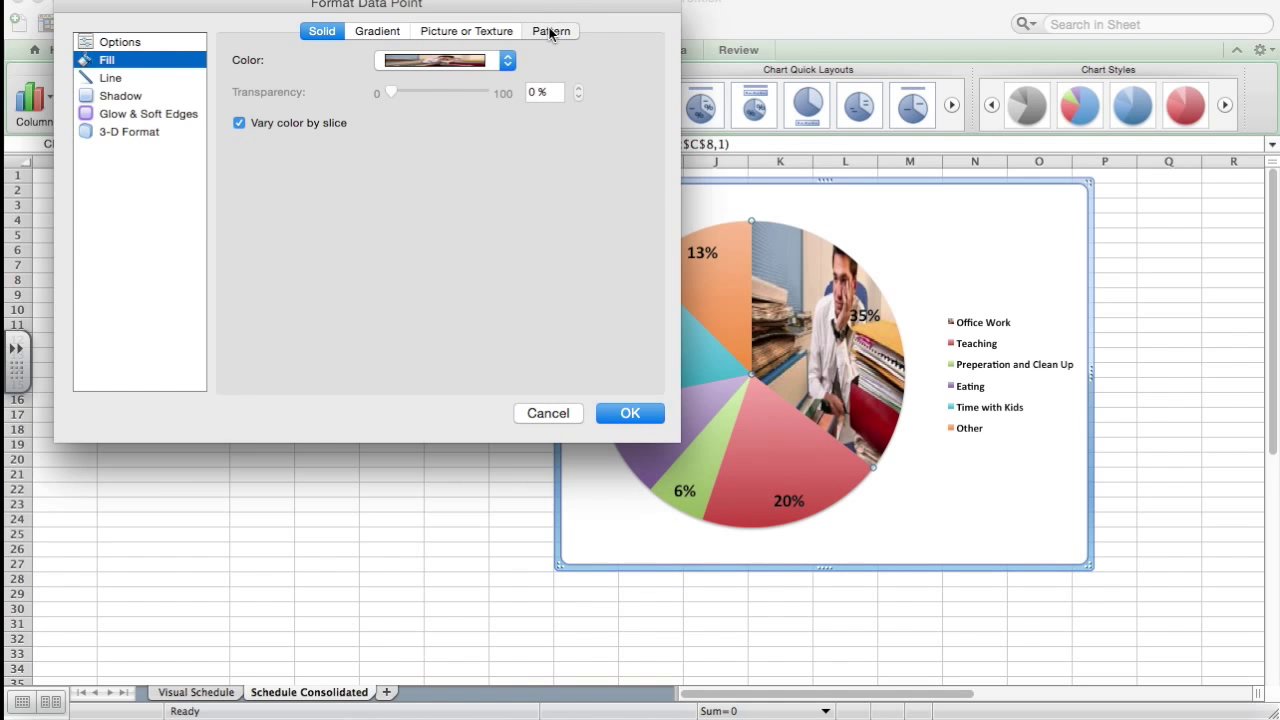
left_click(496, 31)
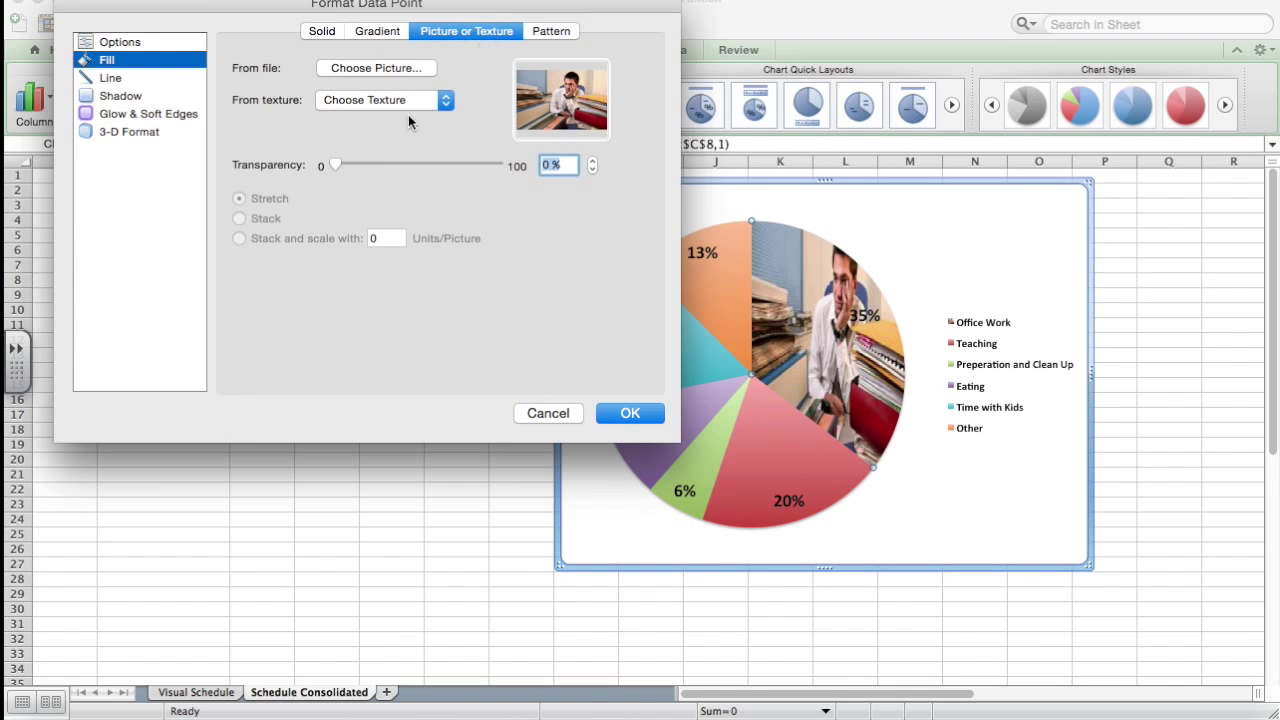
left_click(640, 414)
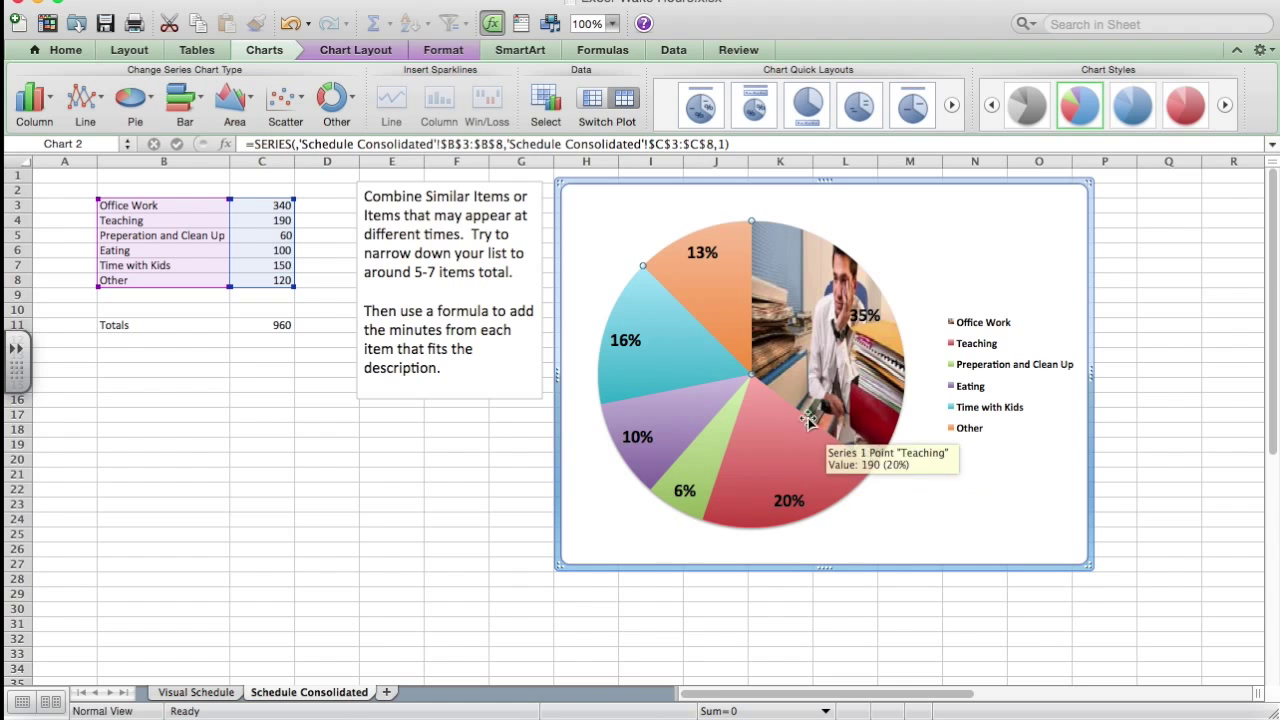
- Format the pie chart's percentage labels with black text at font size 28
double_click(862, 316)
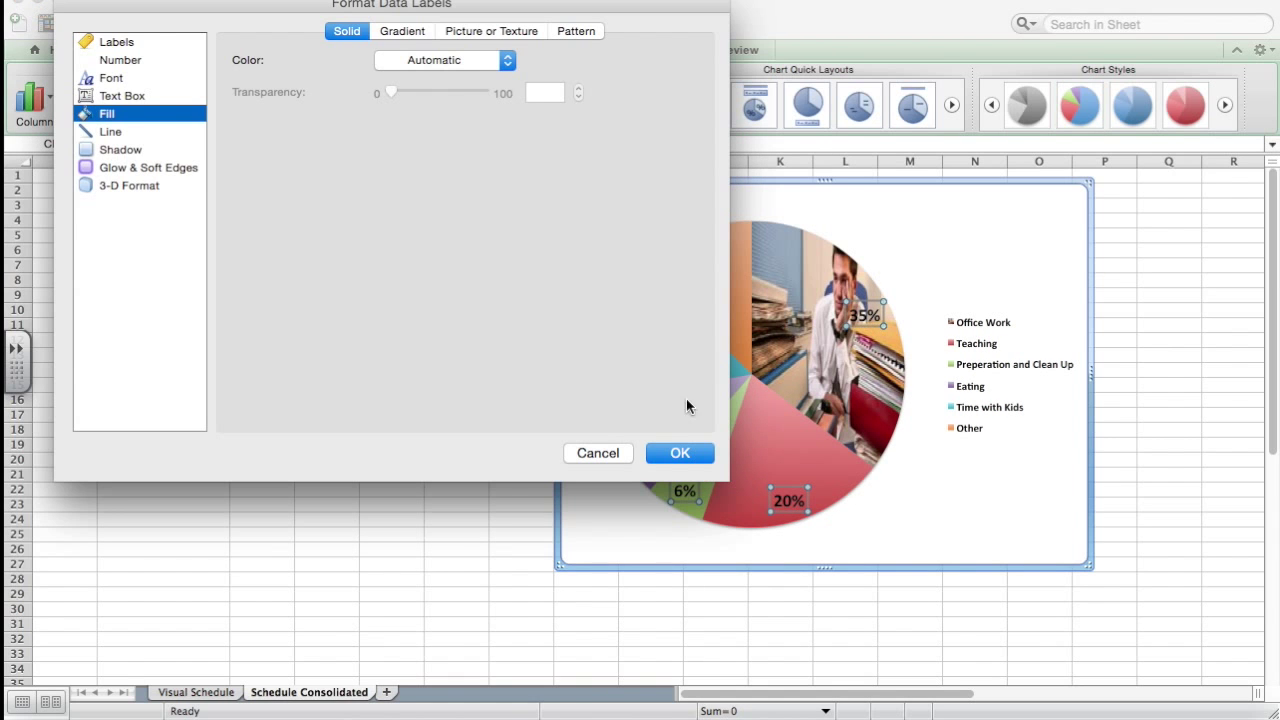
left_click(680, 453)
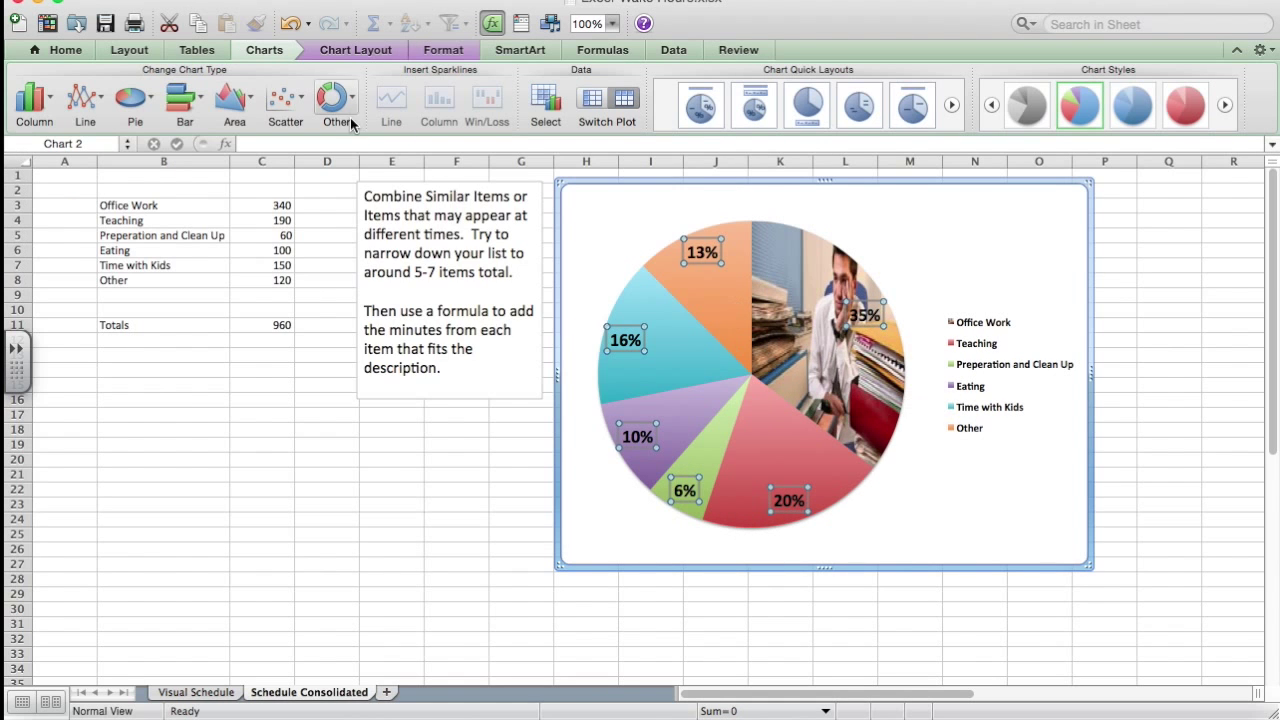
left_click(52, 52)
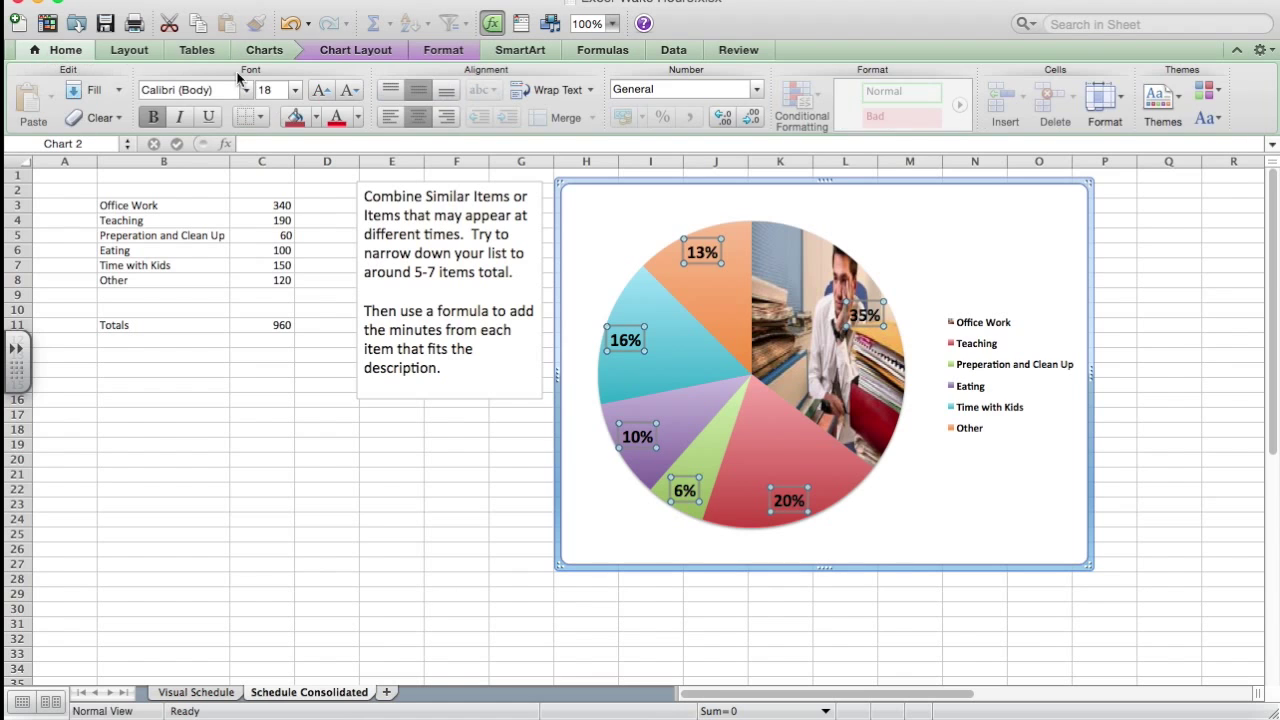
left_click(358, 119)
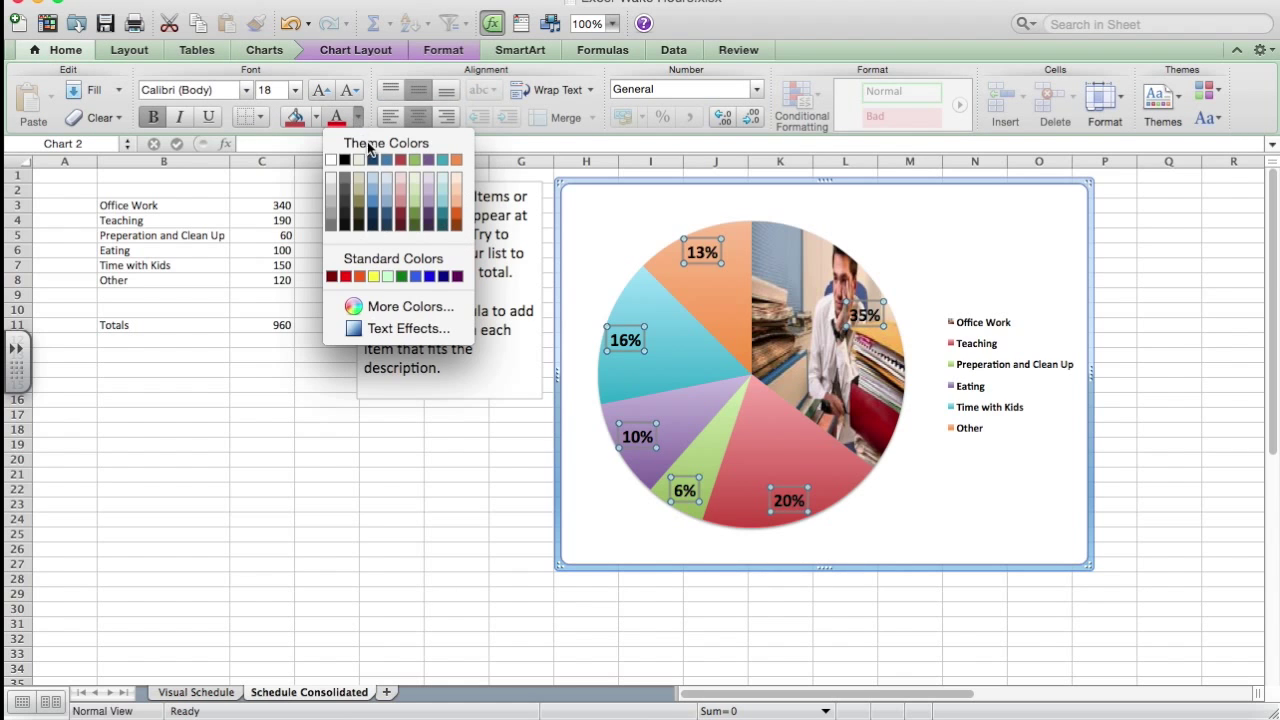
left_click(344, 159)
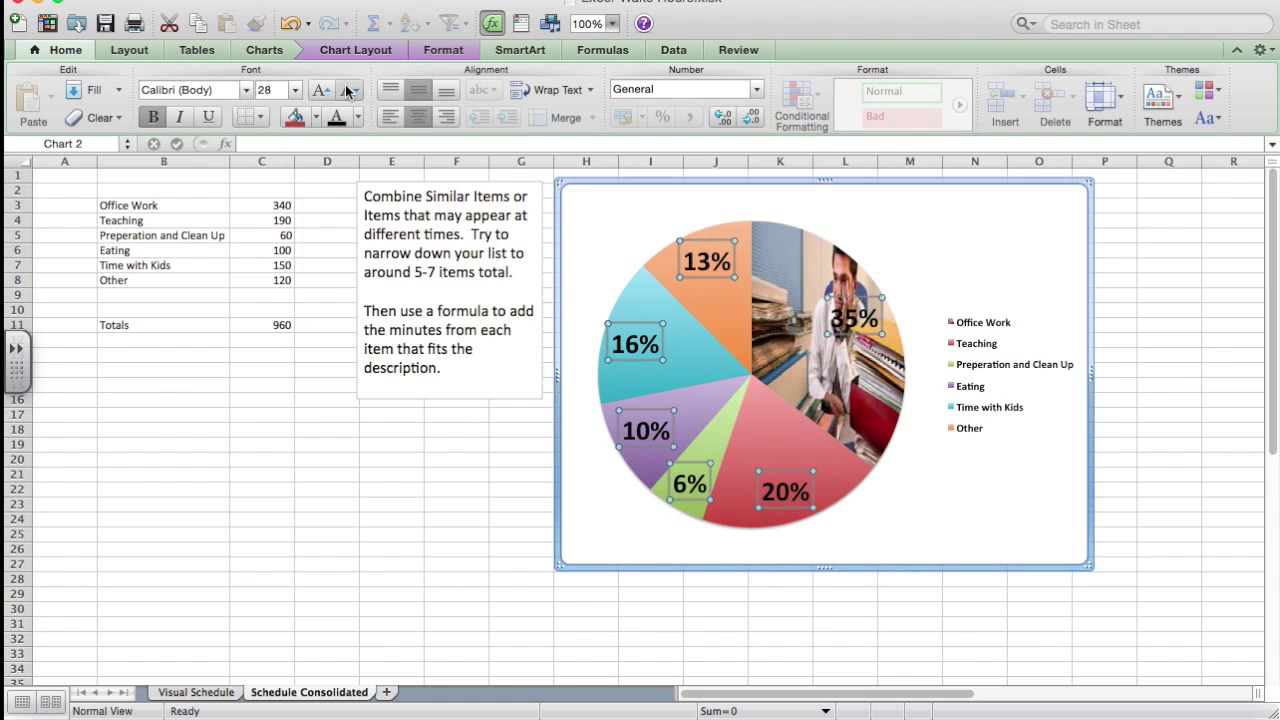
left_click(746, 310)
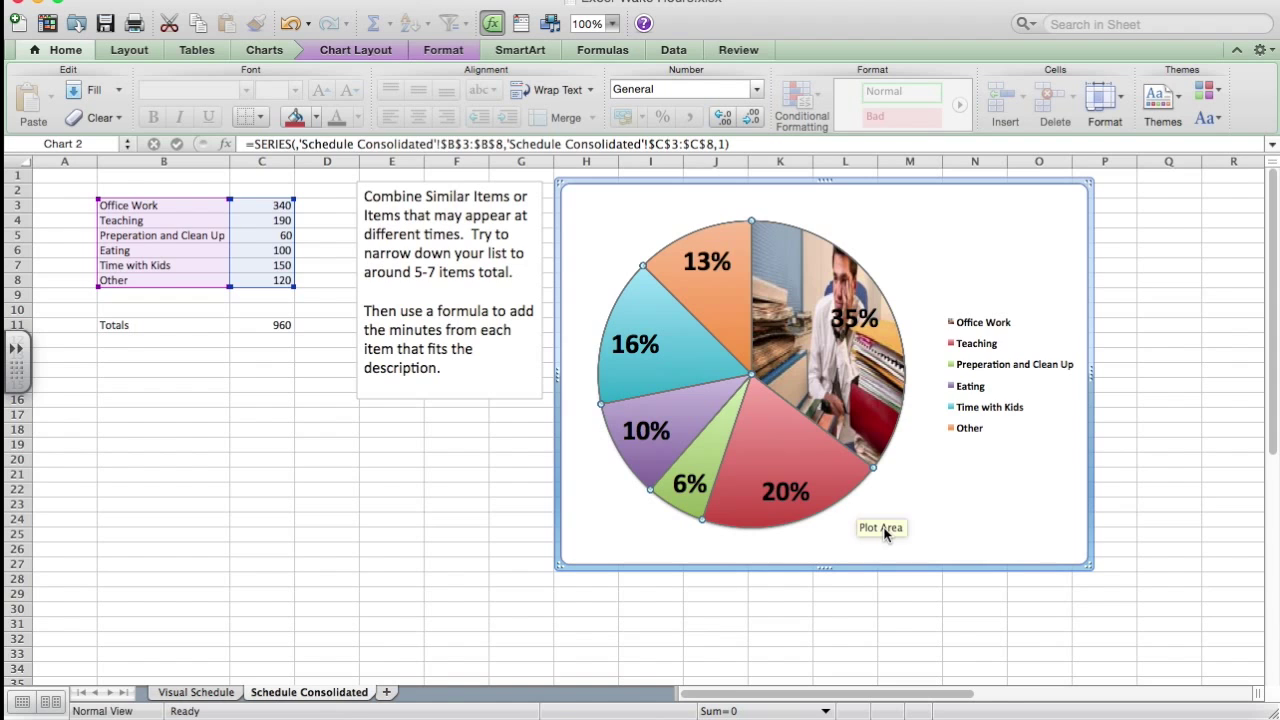
left_click(952, 511)
right_click(958, 509)
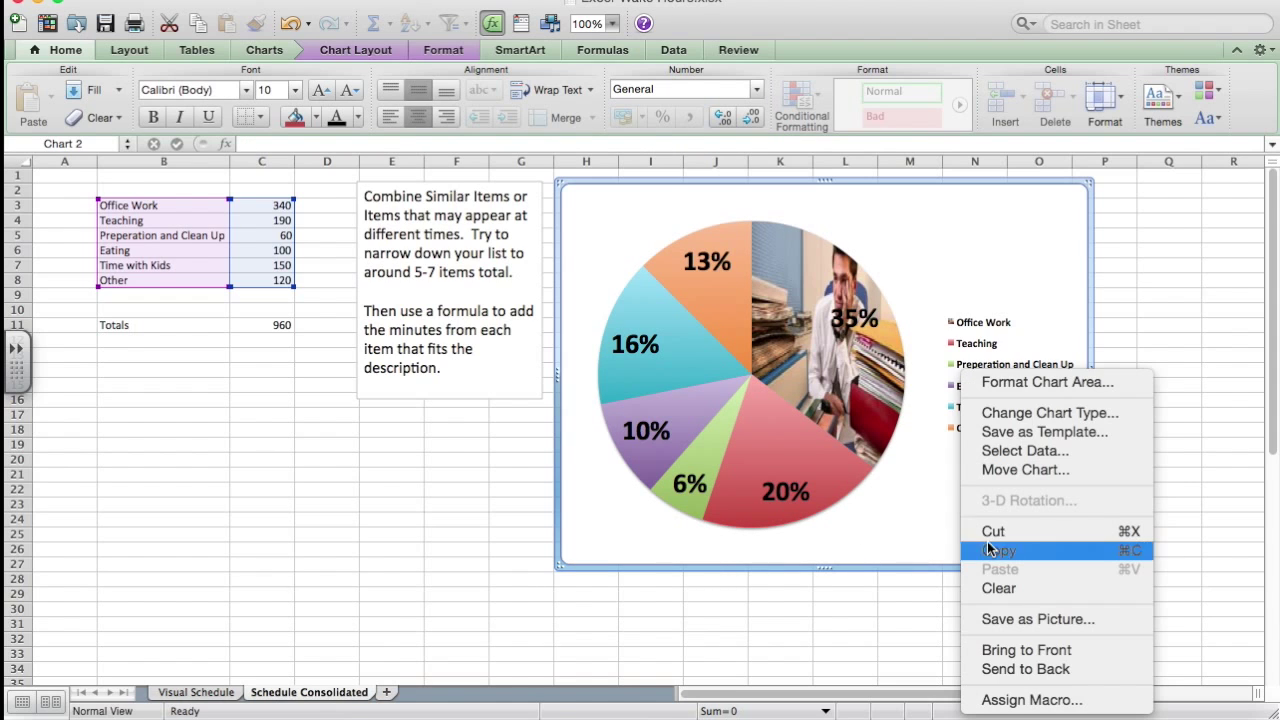
left_click(958, 215)
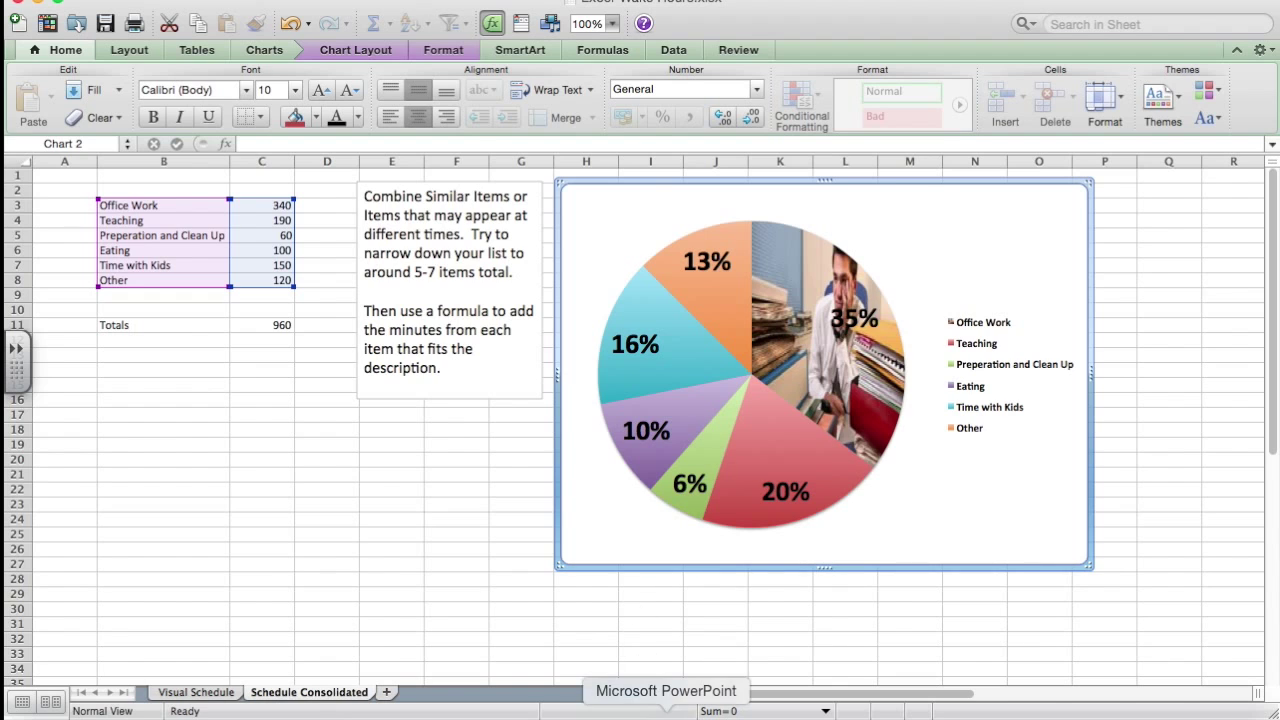
- Switch to Microsoft PowerPoint and create a new presentation with the Elemental theme and Widescreen (16:9) slide size
left_click(665, 712)
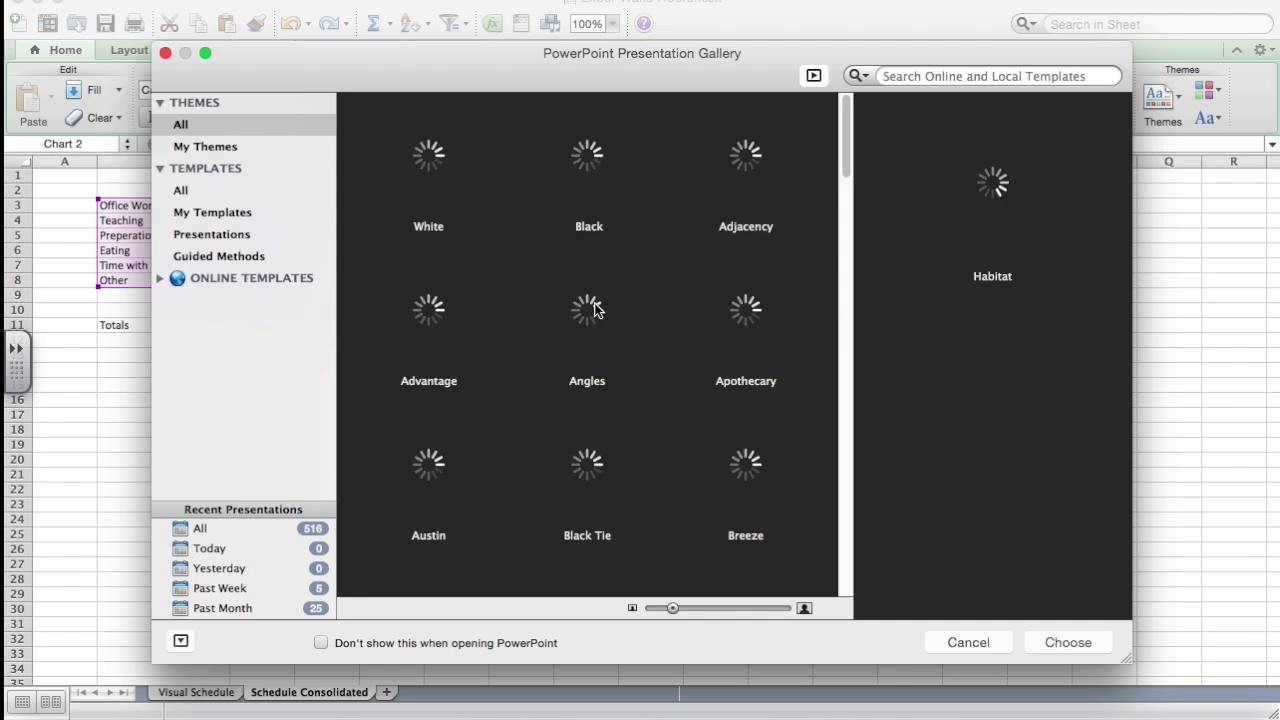
scroll(594, 308, "up", 2)
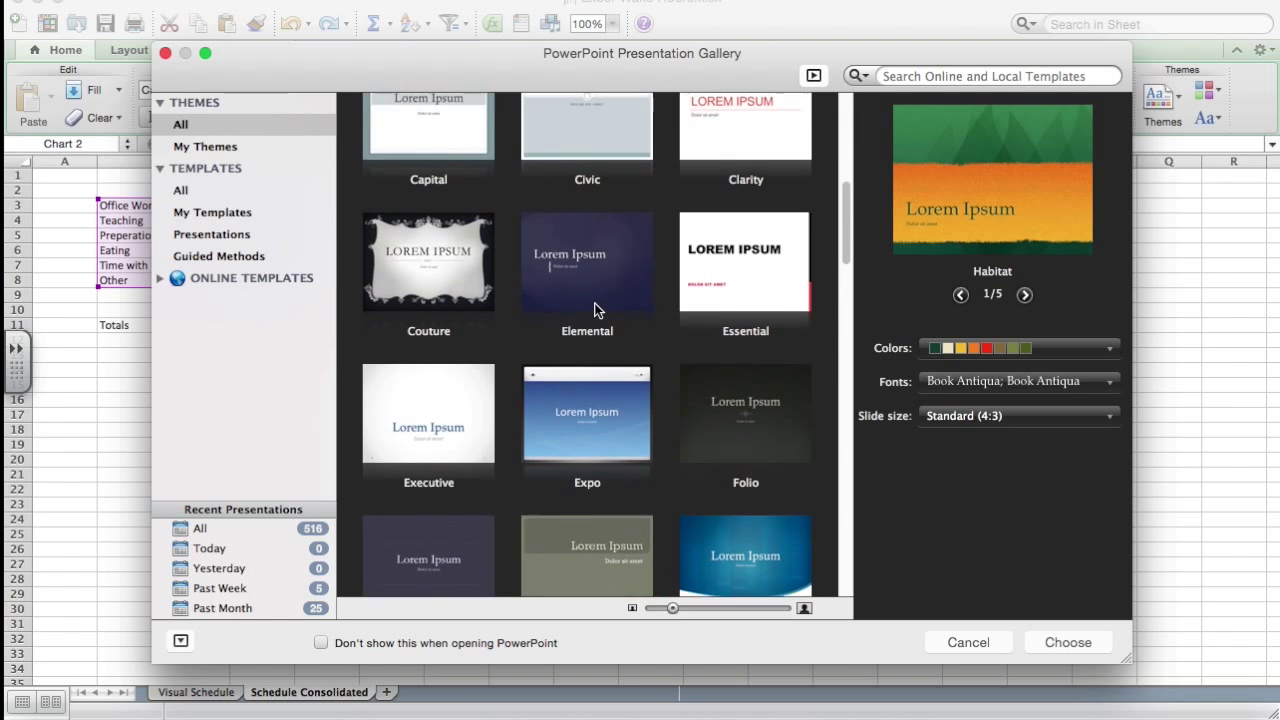
left_click(585, 295)
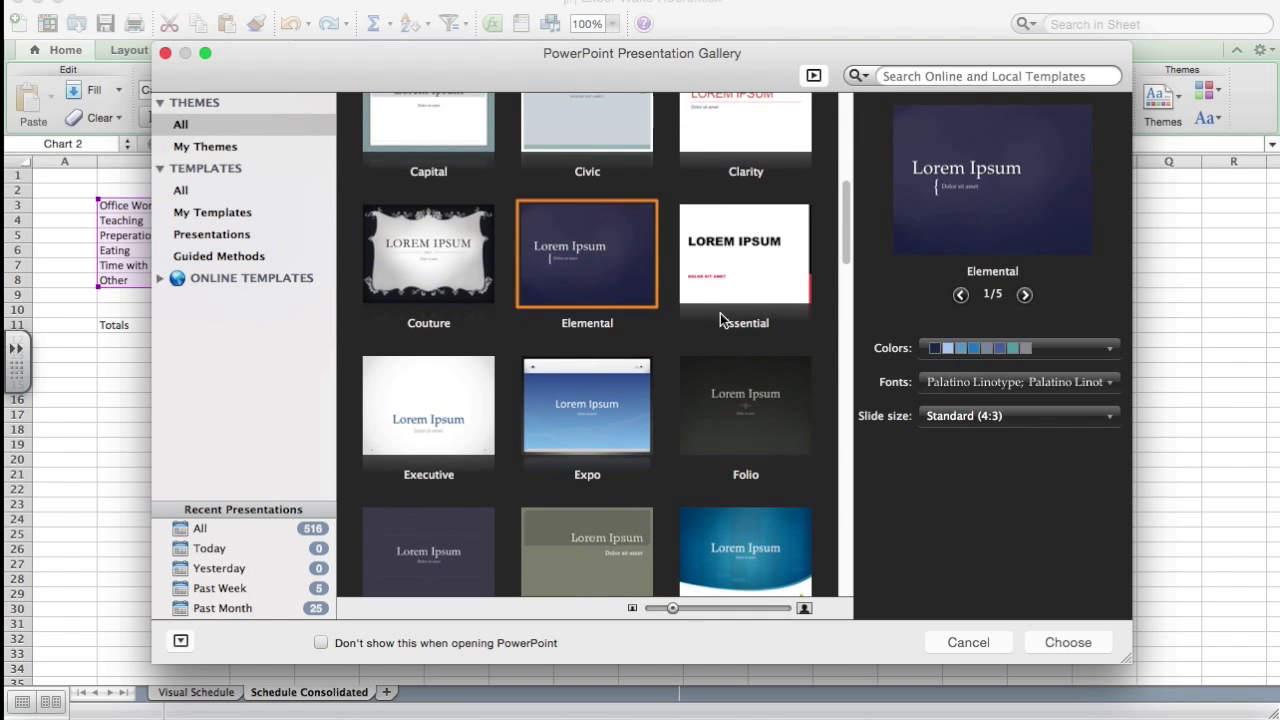
left_click(1012, 421)
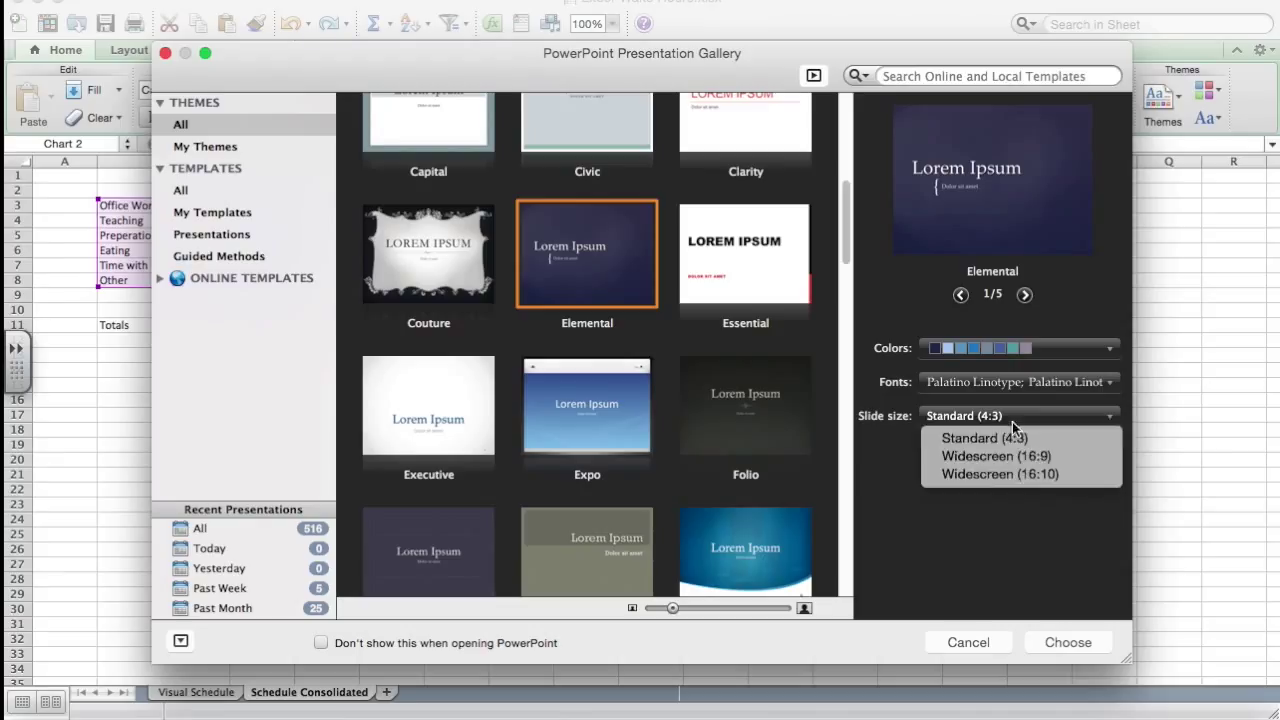
key("Escape")
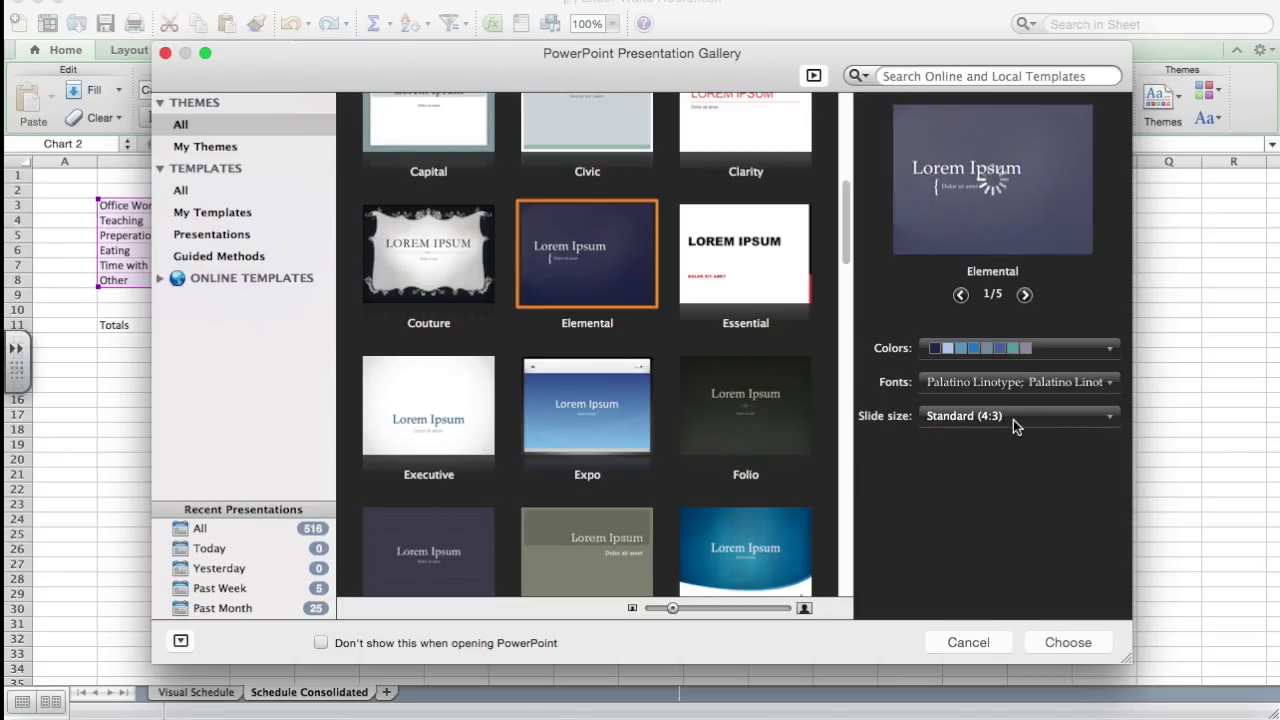
left_click(1066, 642)
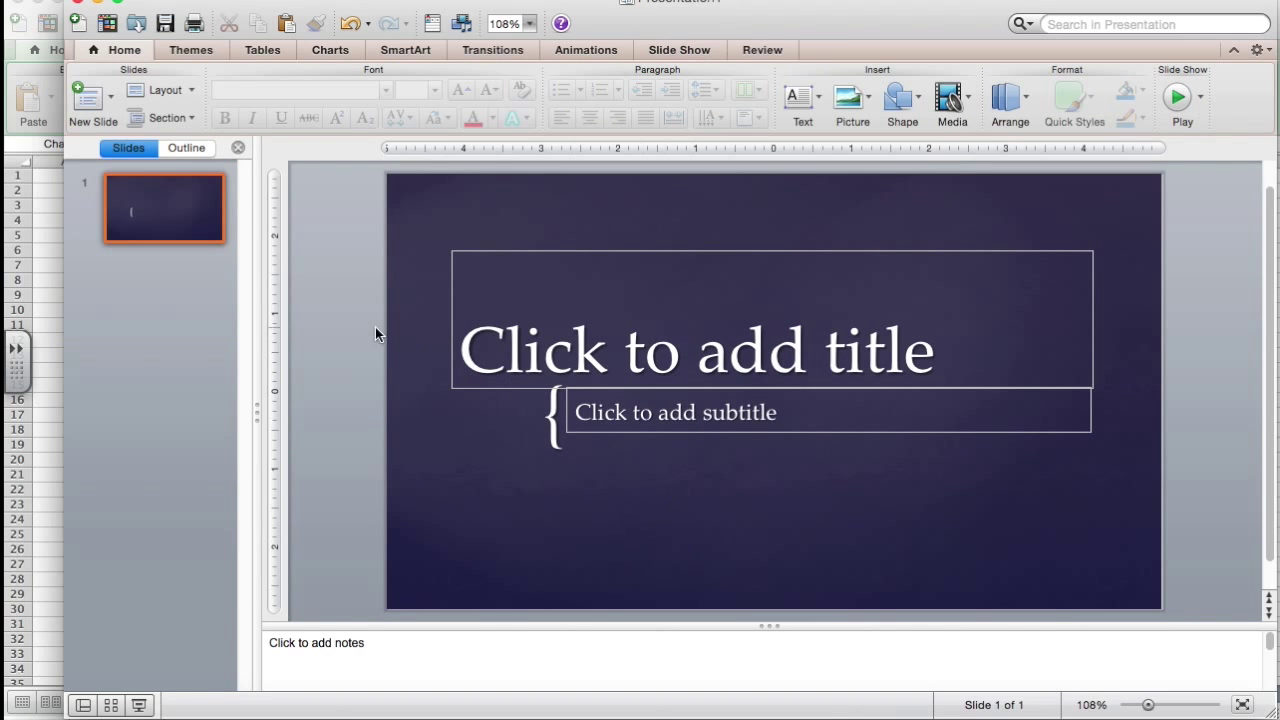
- Enter the title "The Time of My Life" on the first slide and a subtitle byline with the author's name
left_click(139, 286)
left_click(533, 370)
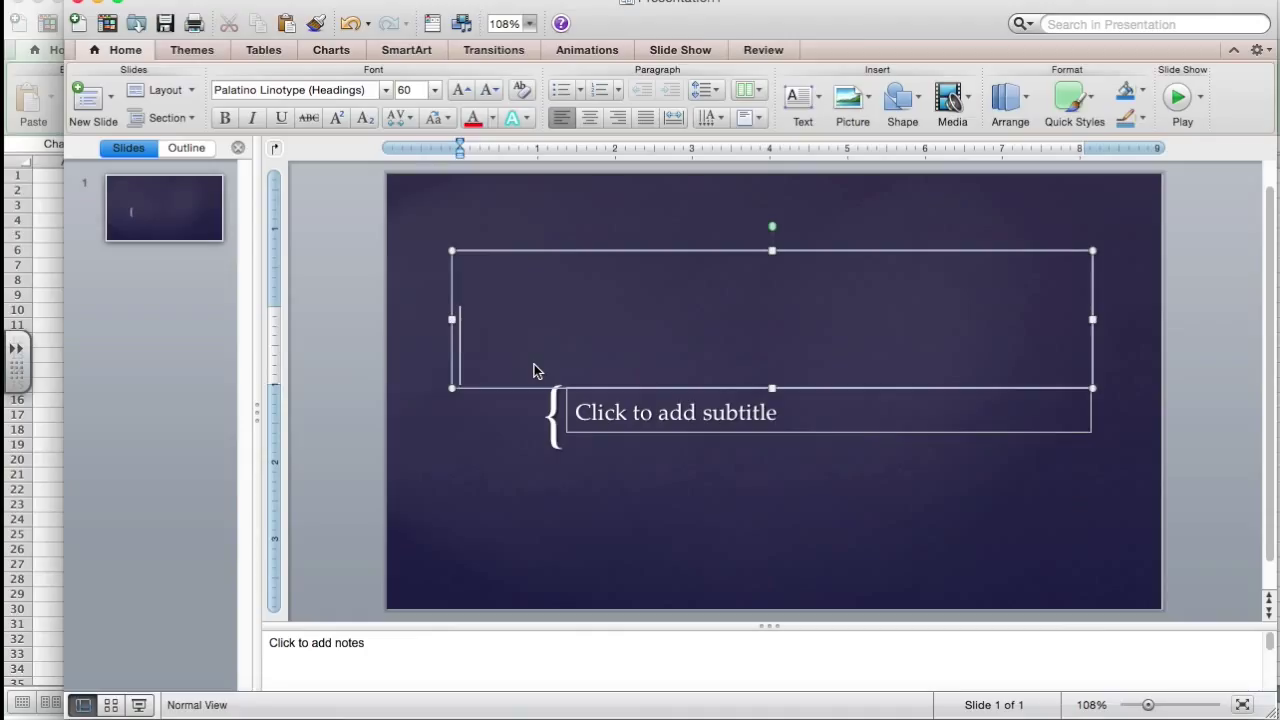
type("My Life")
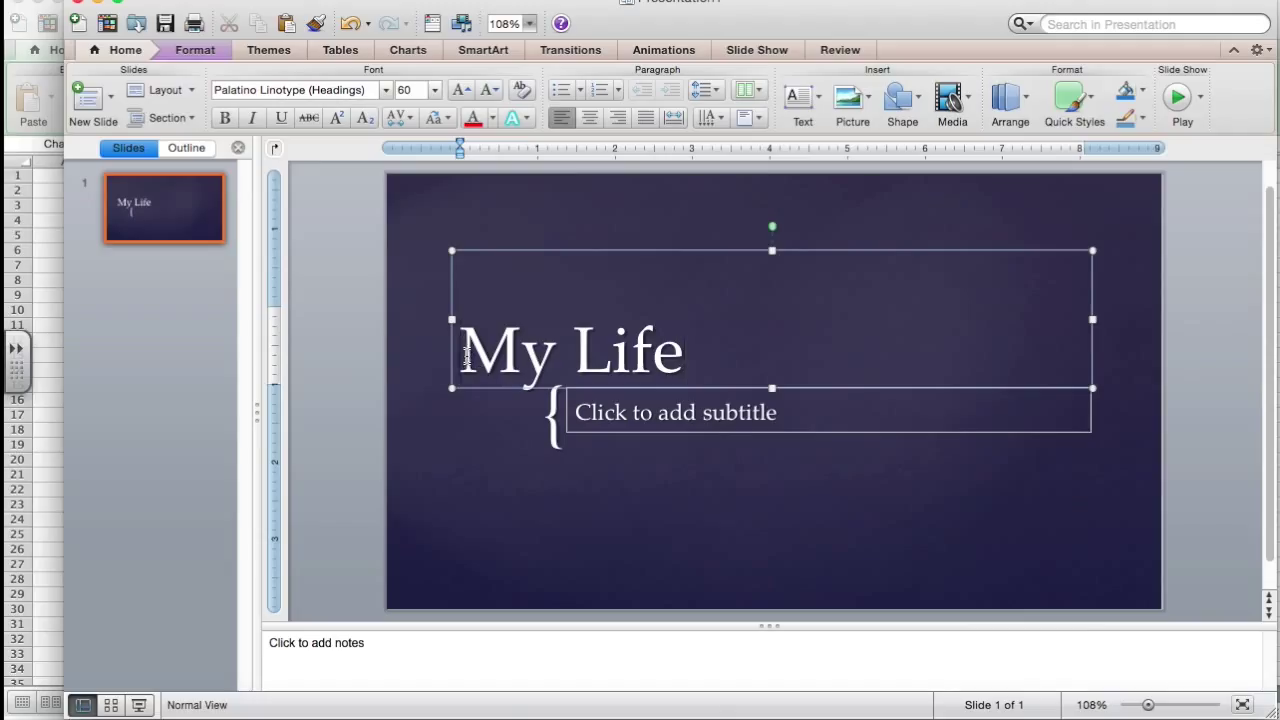
type("The Time of")
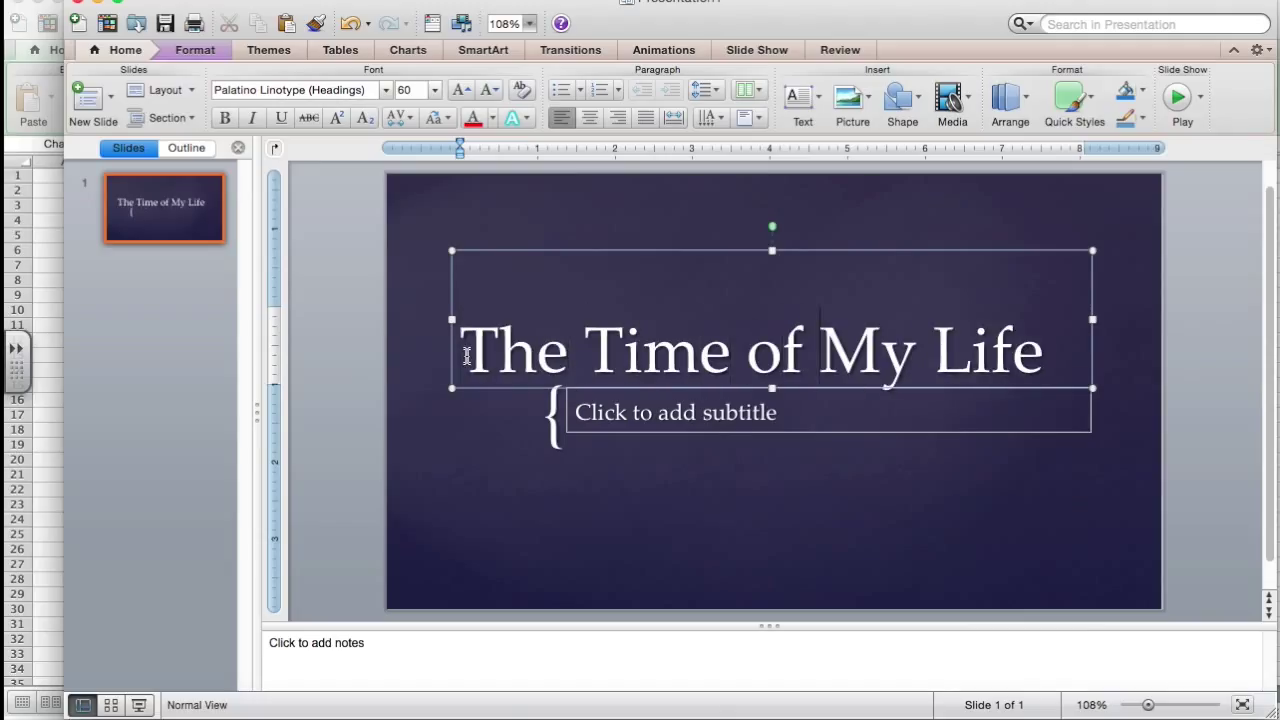
left_click(646, 414)
type("by")
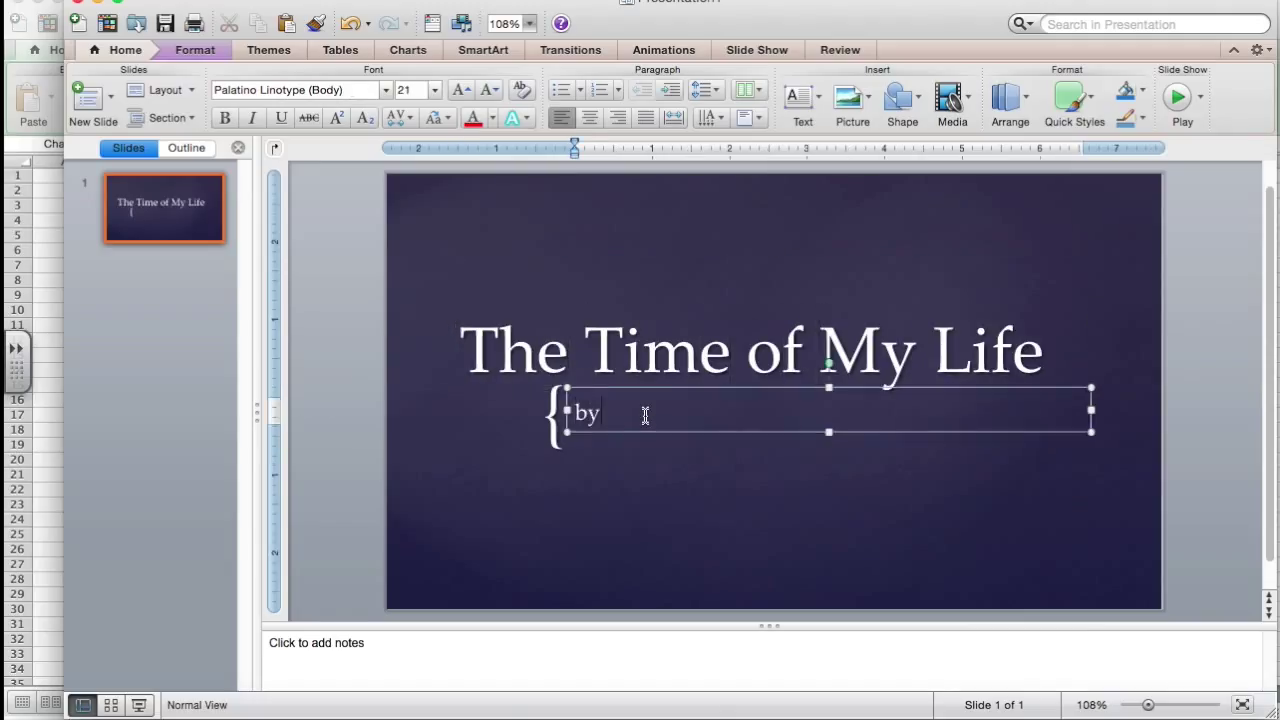
- Add a new slide after the title slide
left_click(78, 333)
right_click(174, 310)
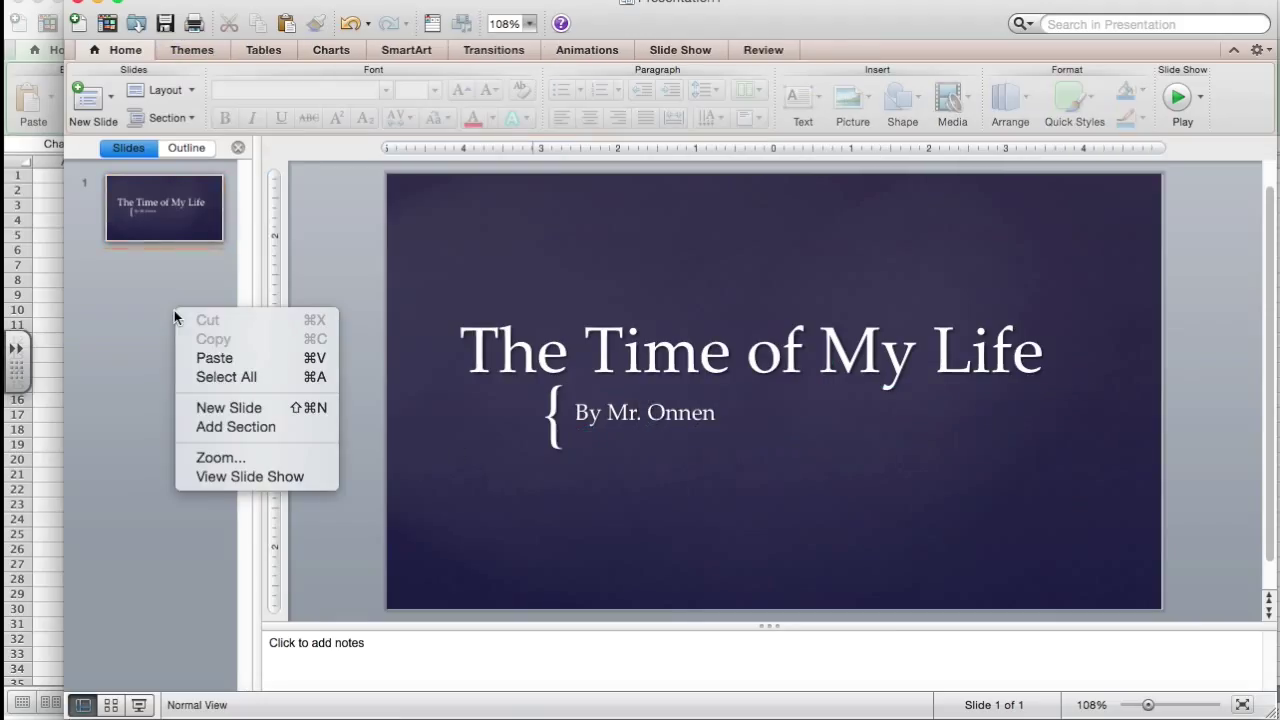
left_click(226, 411)
- Move the presentation window aside to reach Microsoft Excel and copy the whole pie chart
left_click_drag(818, 4, 716, 205)
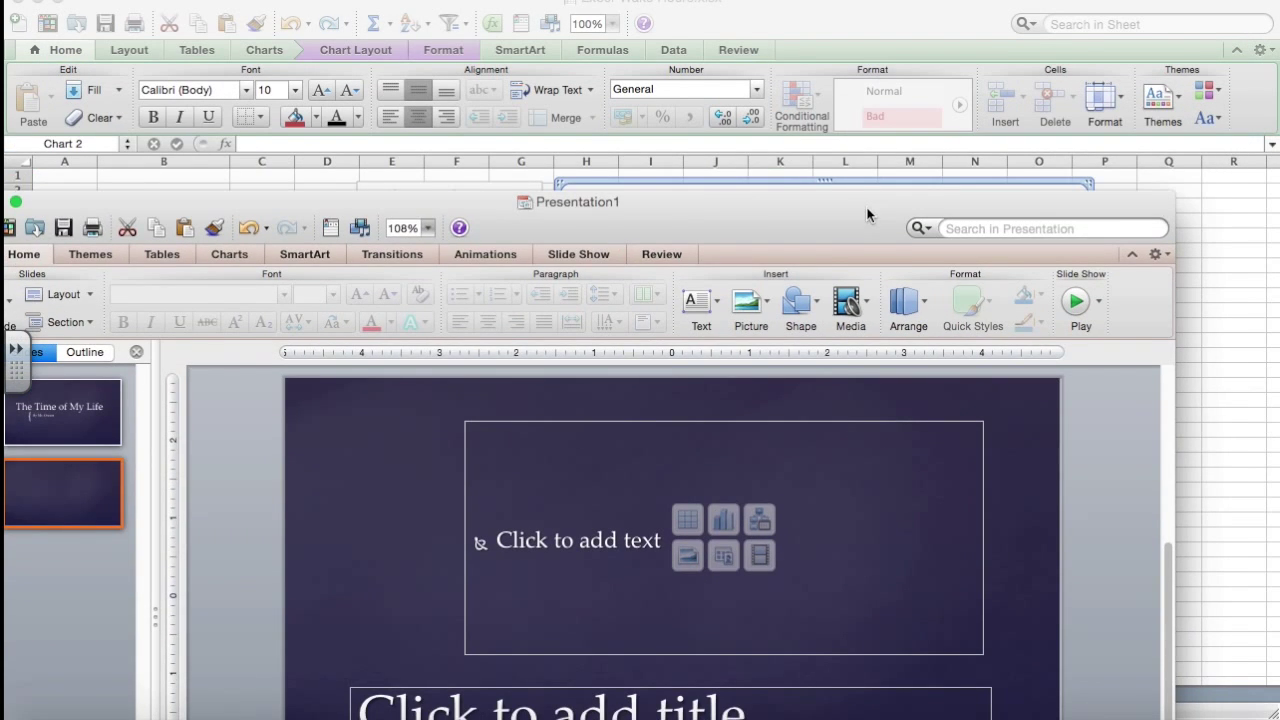
left_click_drag(867, 215, 869, 317)
left_click(911, 223)
right_click(911, 228)
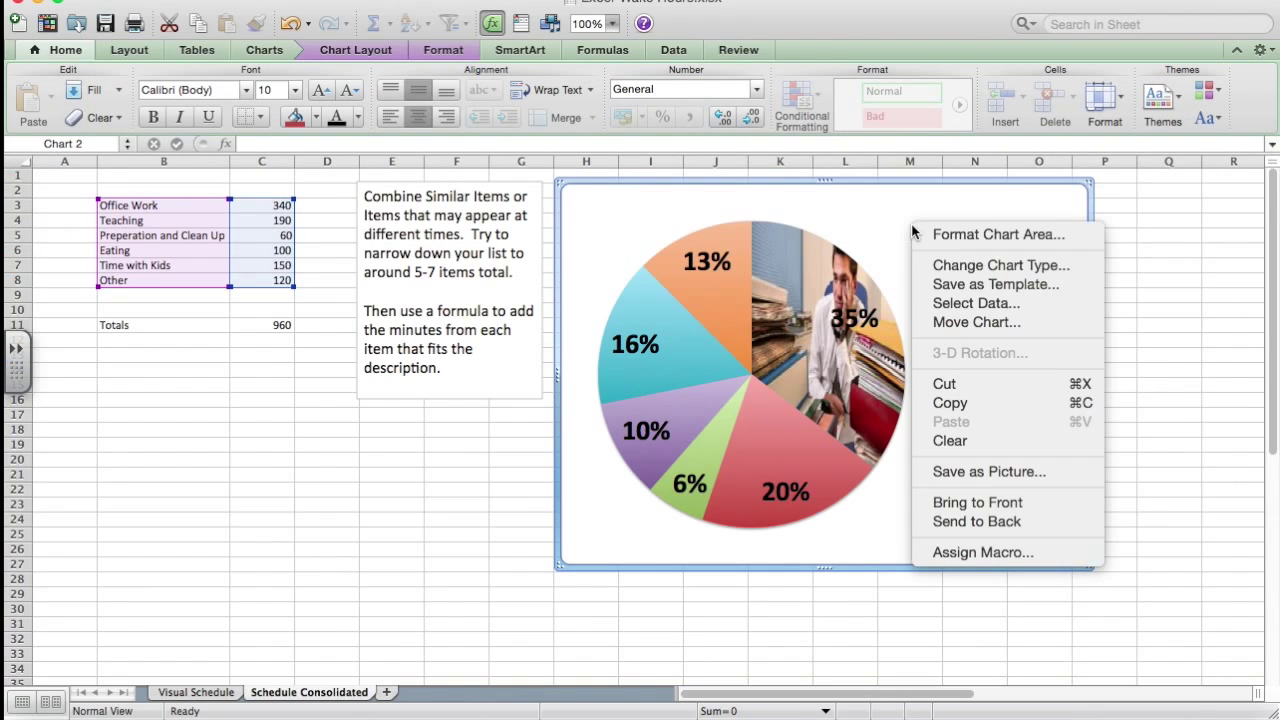
left_click(964, 403)
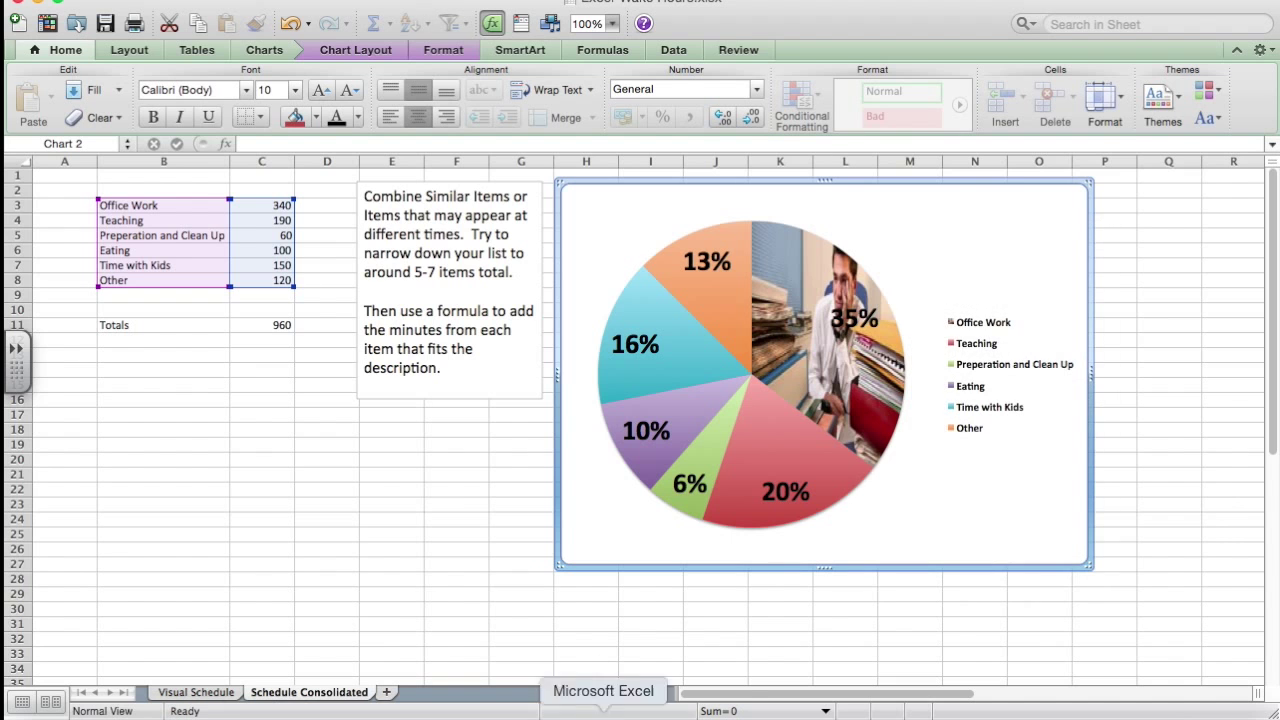
- Switch back to Microsoft PowerPoint and paste the copied pie chart into the content placeholder of slide 2
left_click(666, 712)
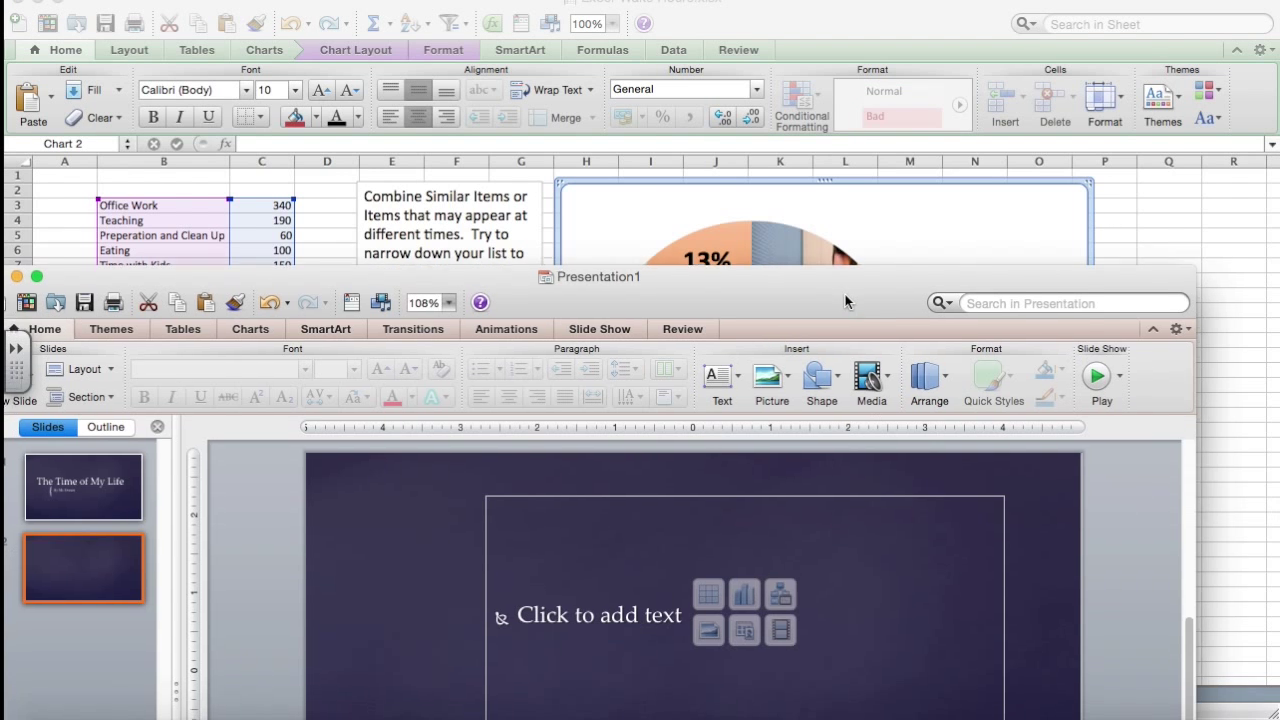
double_click(845, 290)
left_click(816, 238)
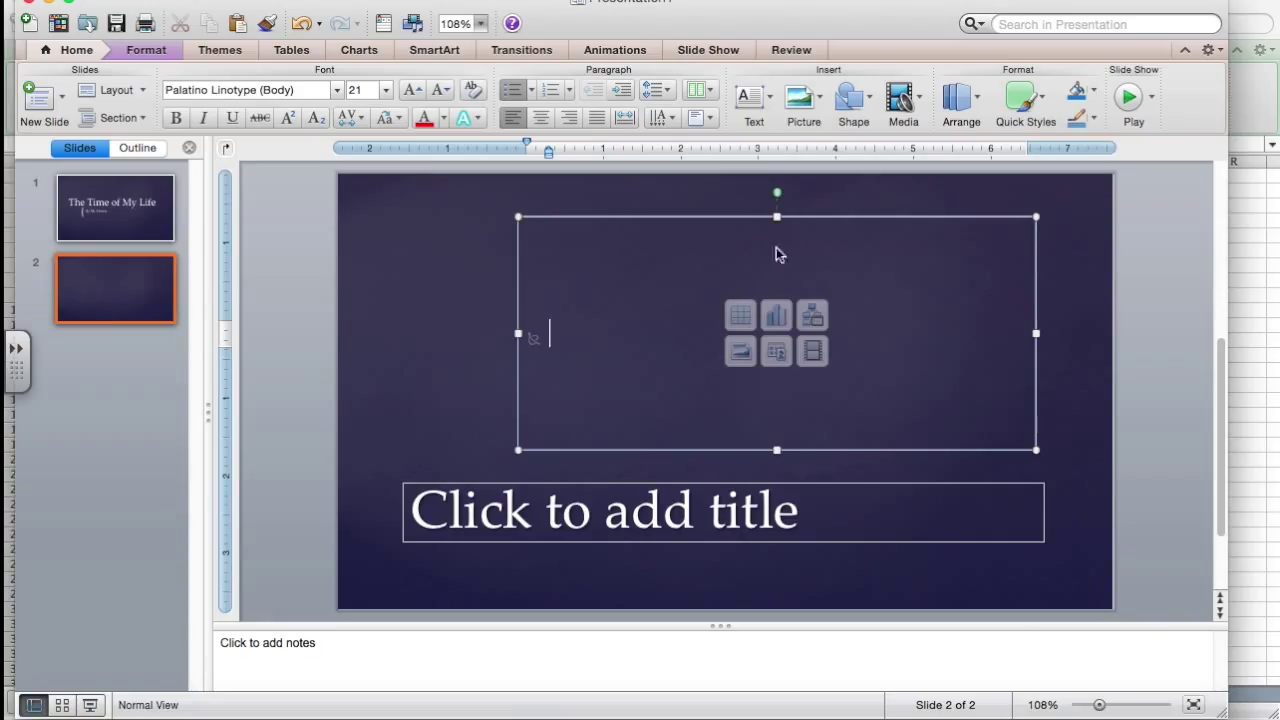
key("Escape")
key("super+v")
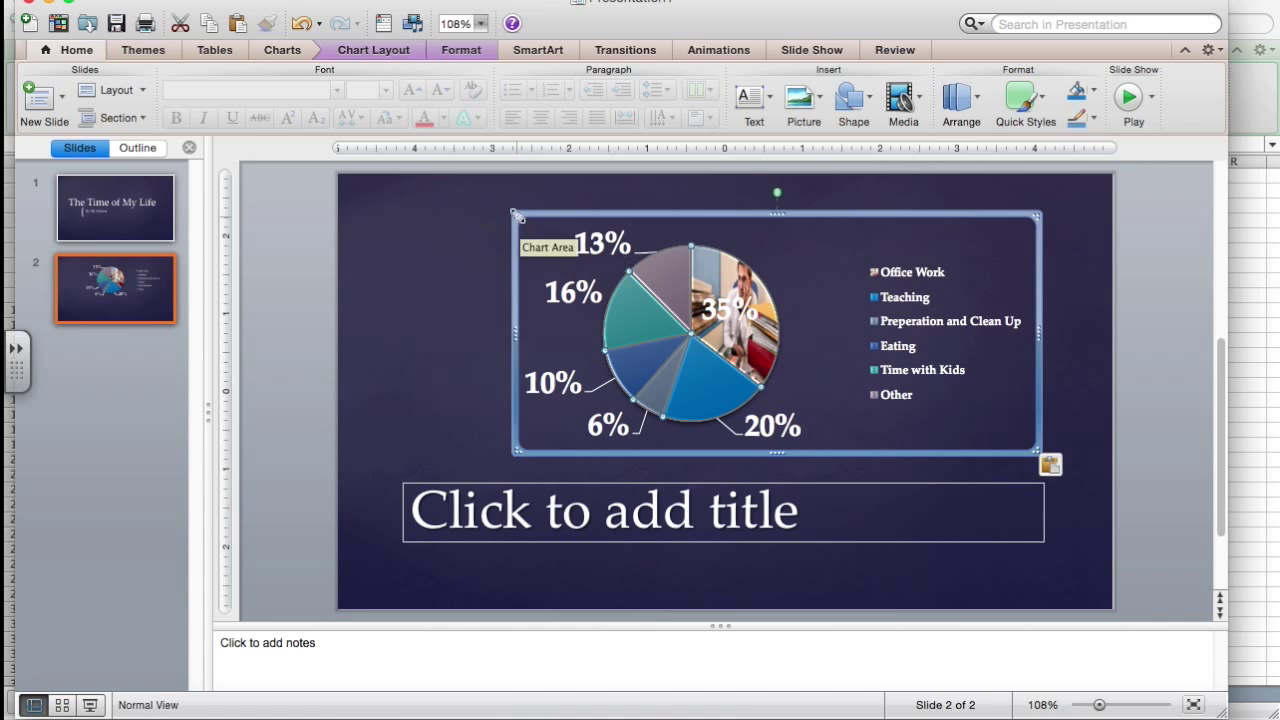
- Enlarge the pasted pie chart to fill most of slide 2 and delete the empty title placeholder
left_click_drag(514, 216, 488, 201)
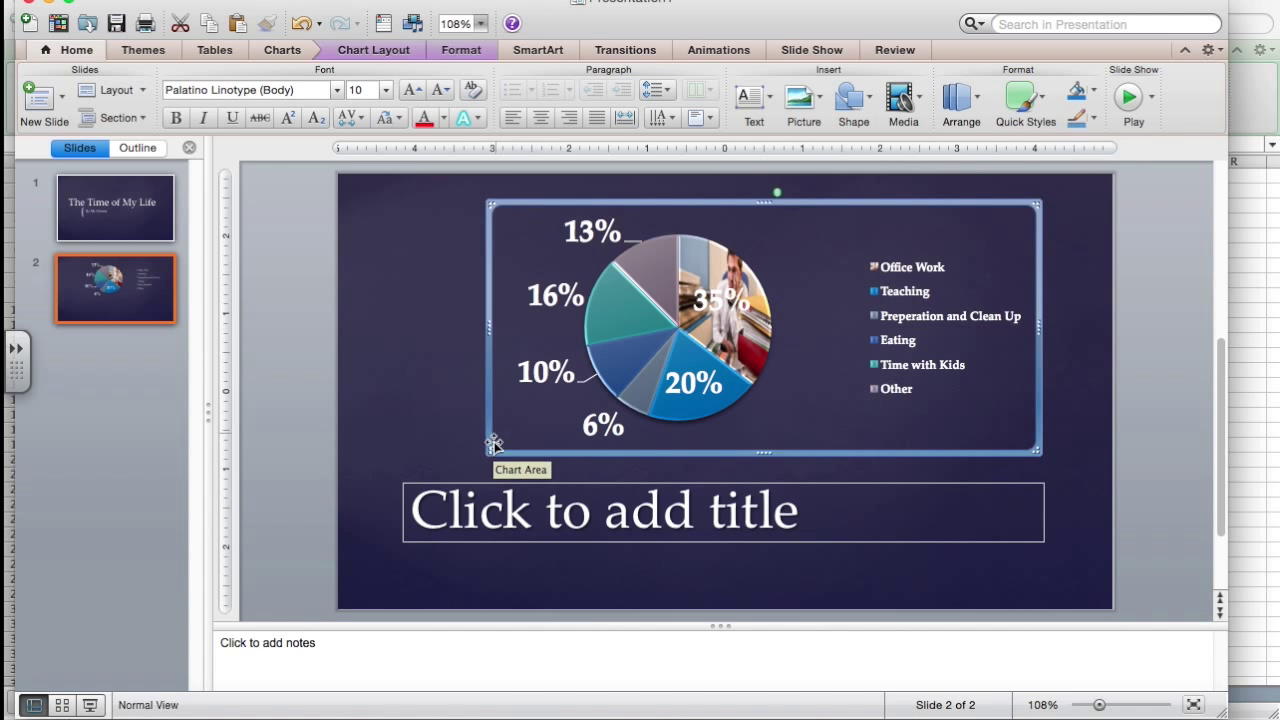
left_click_drag(490, 450, 415, 525)
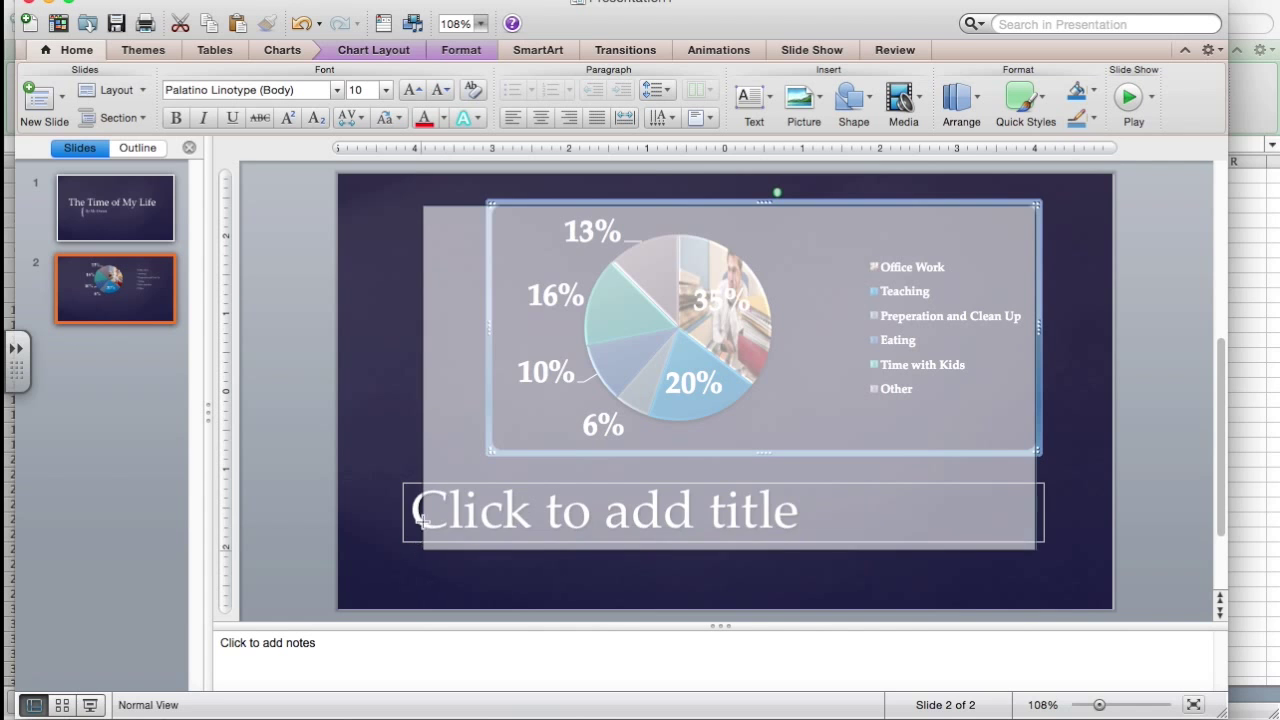
left_click(403, 488)
left_click(563, 414)
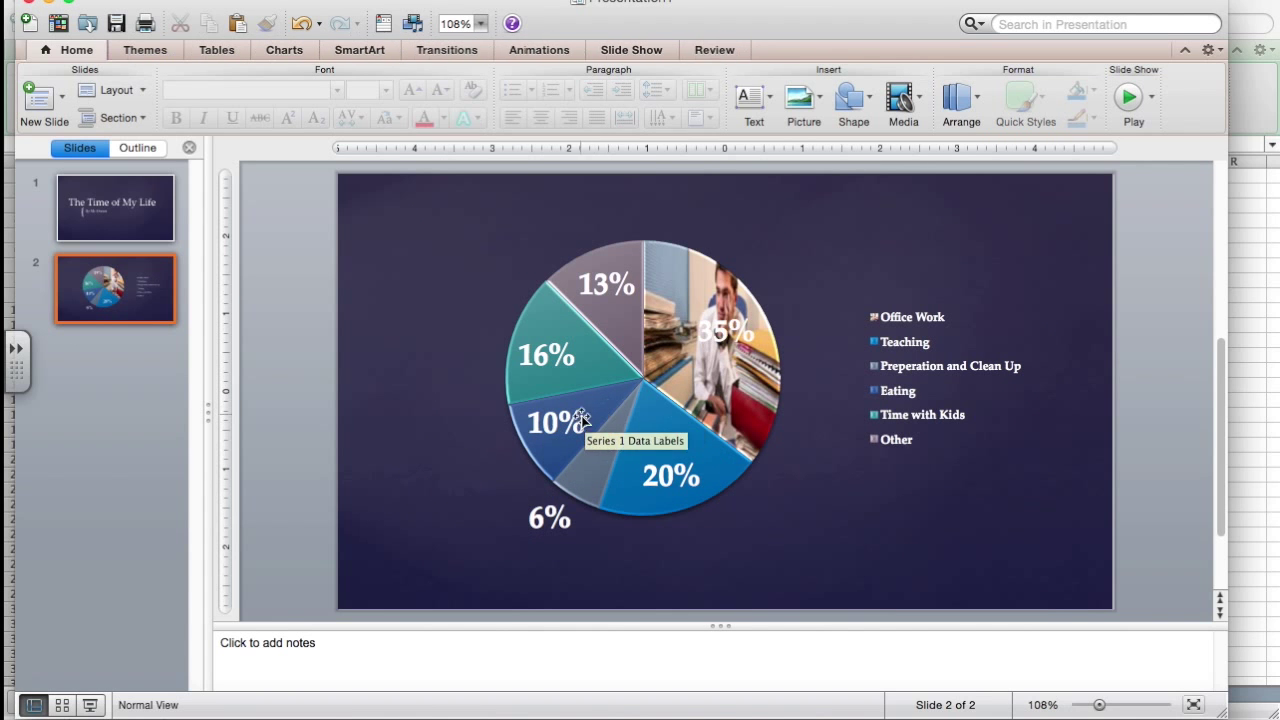
left_click_drag(421, 548, 364, 579)
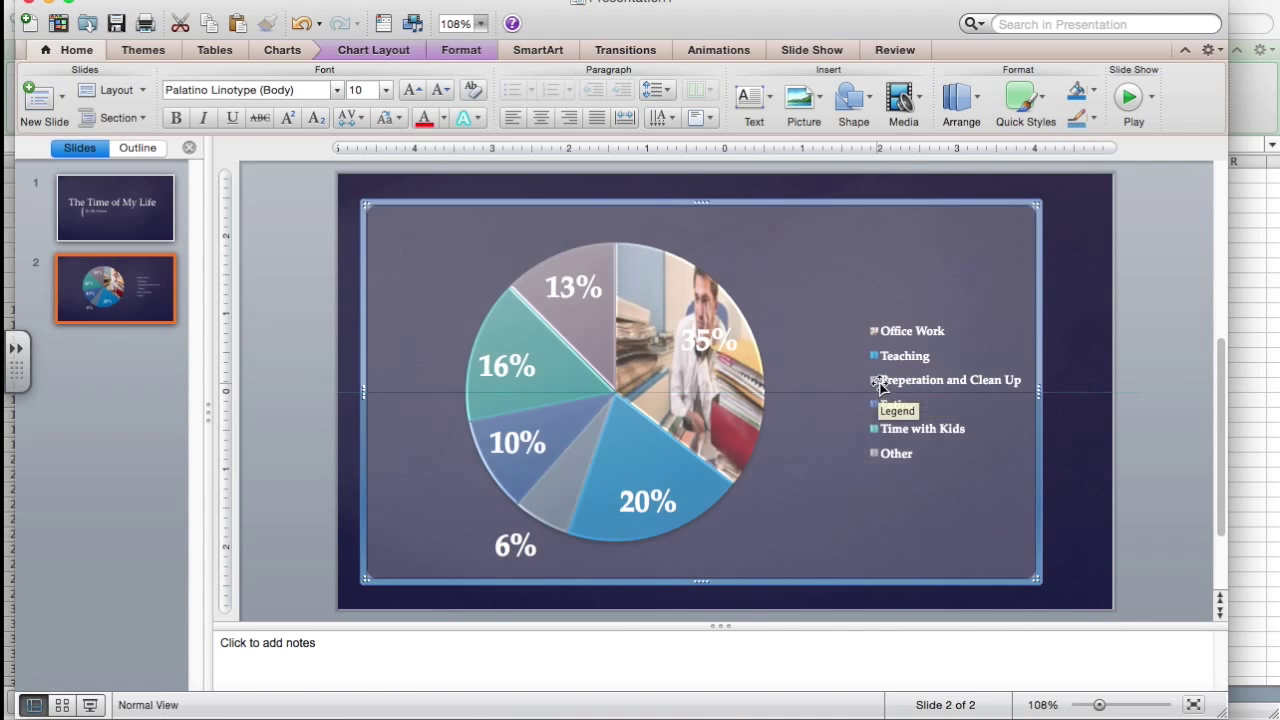
left_click_drag(921, 206, 951, 206)
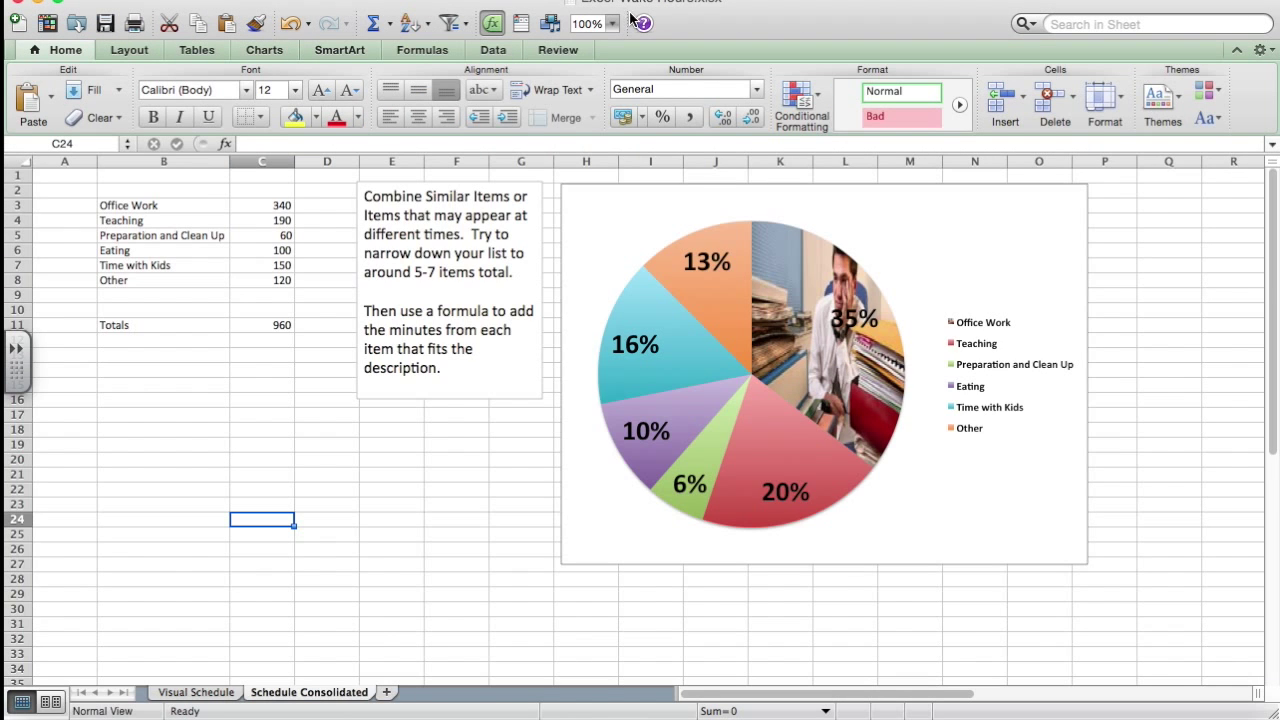
- Magnify the consolidated schedule worksheet to 150%
left_click(612, 23)
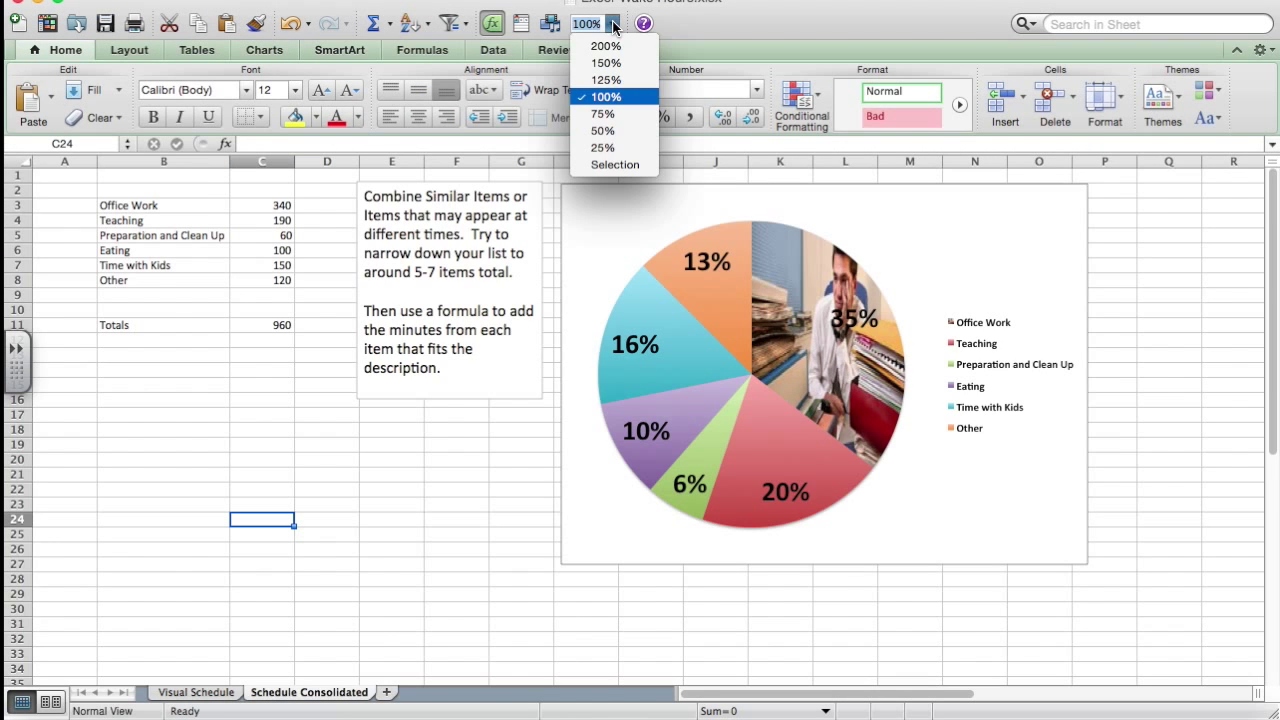
left_click(612, 62)
scroll(409, 162, "up", 2)
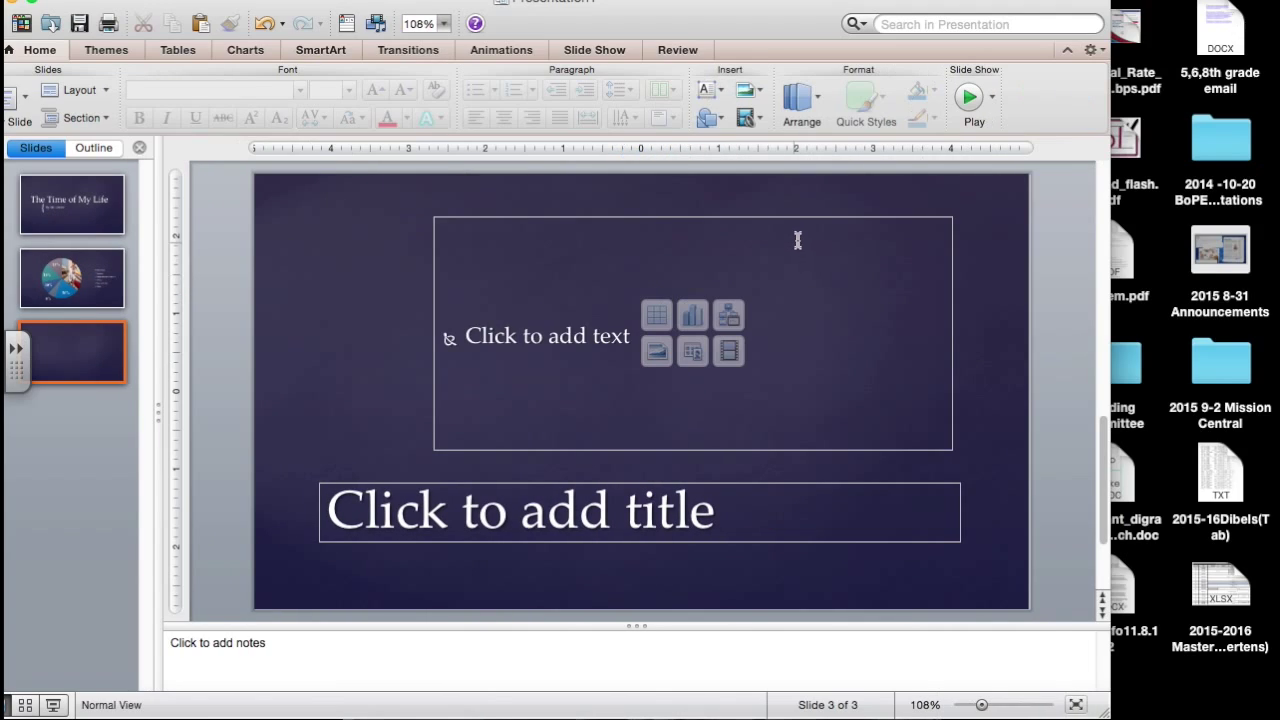
- Replace the empty text placeholder on slide 3 with the schedule table screenshot from the desktop, positioned above the title placeholder
left_click(791, 217)
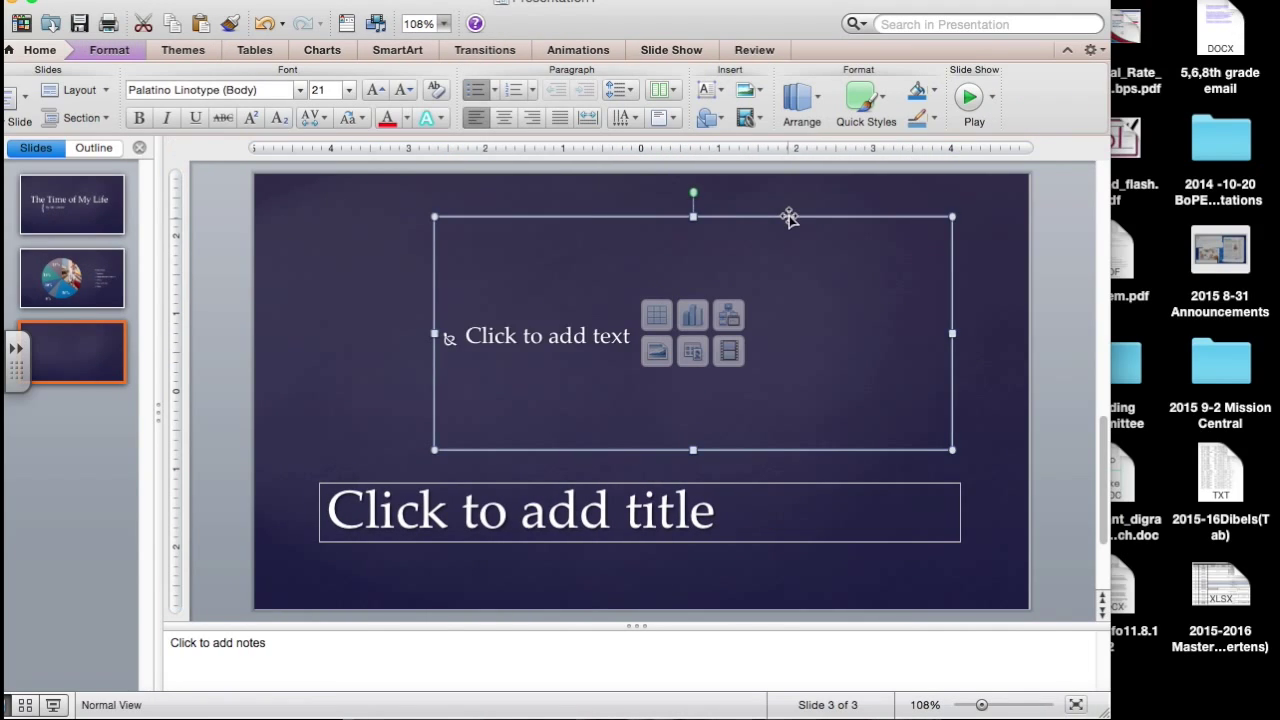
key("Delete")
left_click_drag(751, 17, 166, 34)
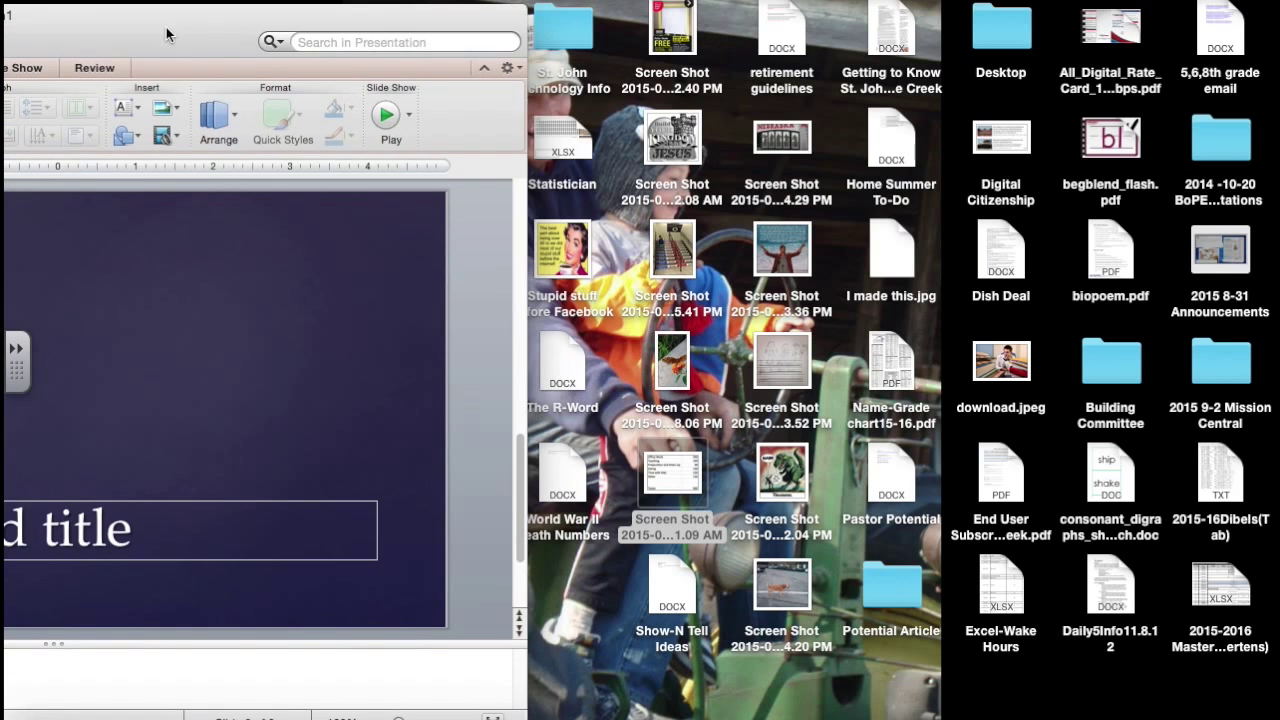
left_click_drag(650, 490, 368, 340)
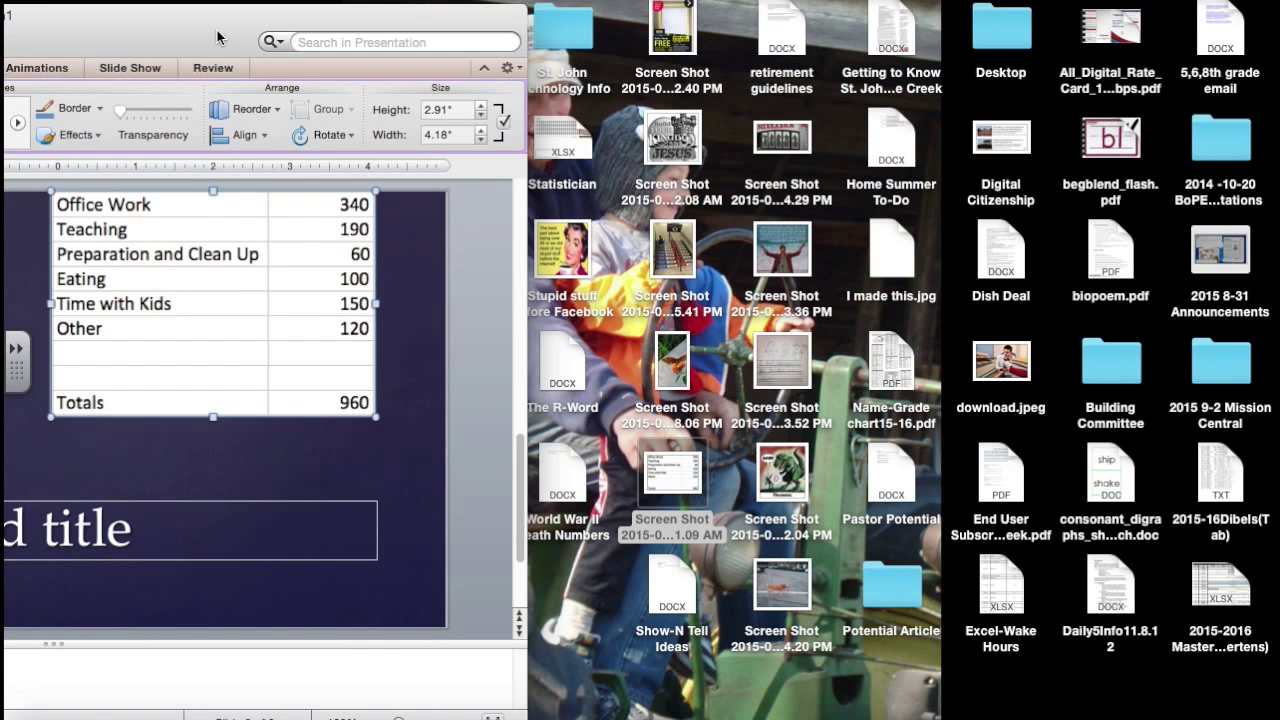
double_click(222, 40)
left_click_drag(679, 2, 913, 2)
left_click_drag(893, 302, 832, 350)
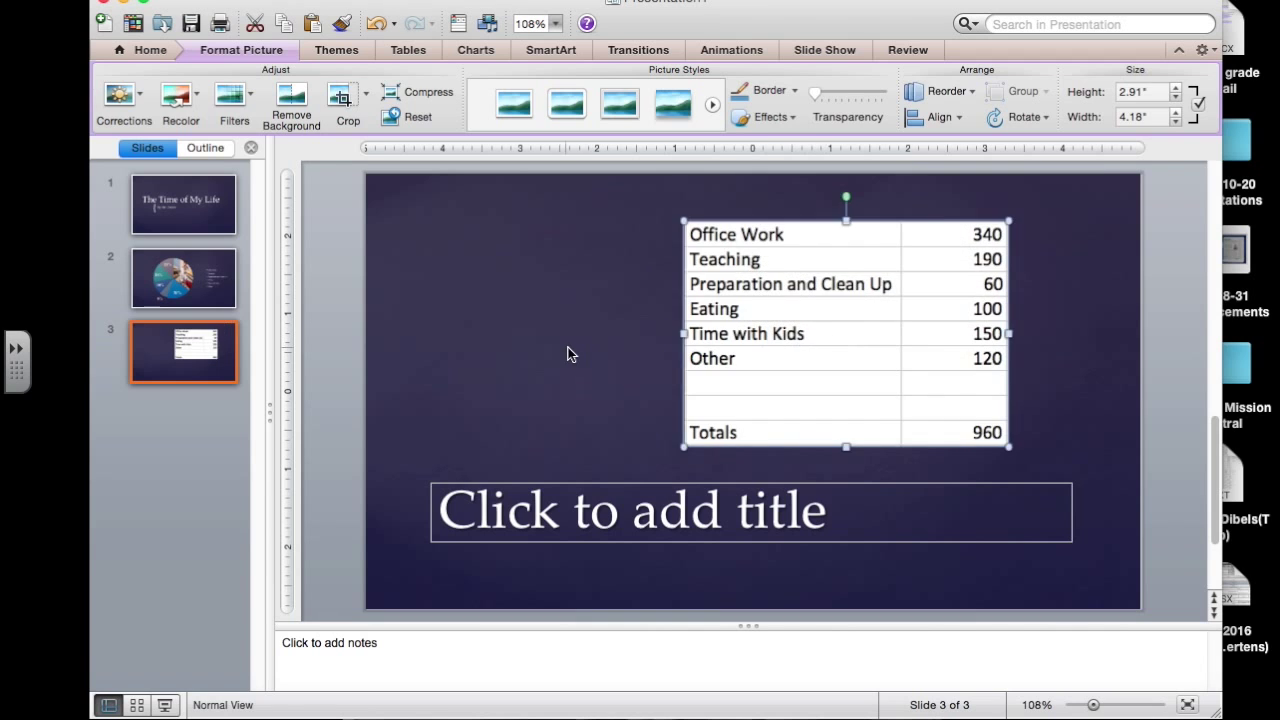
- Save the presentation to the Desktop as a .pptx file named "3-Time-" followed by the author's name
left_click(588, 352)
left_click(172, 207)
left_click(162, 0)
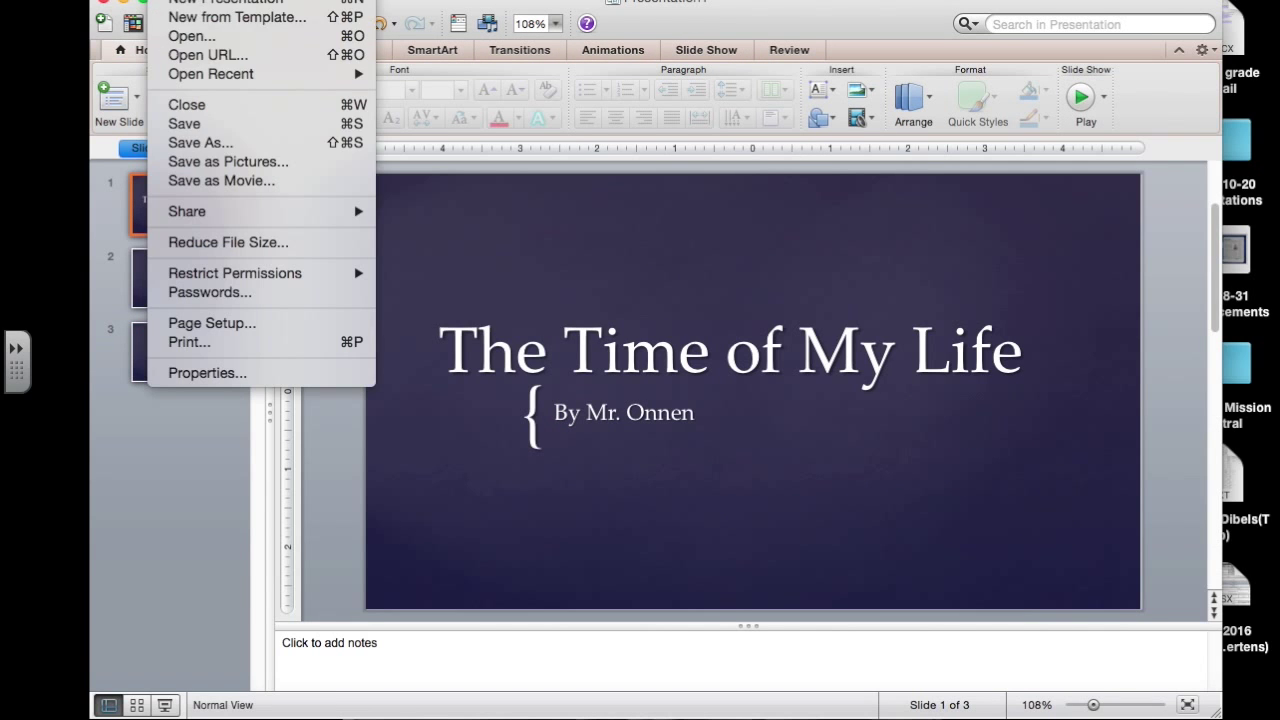
left_click(205, 142)
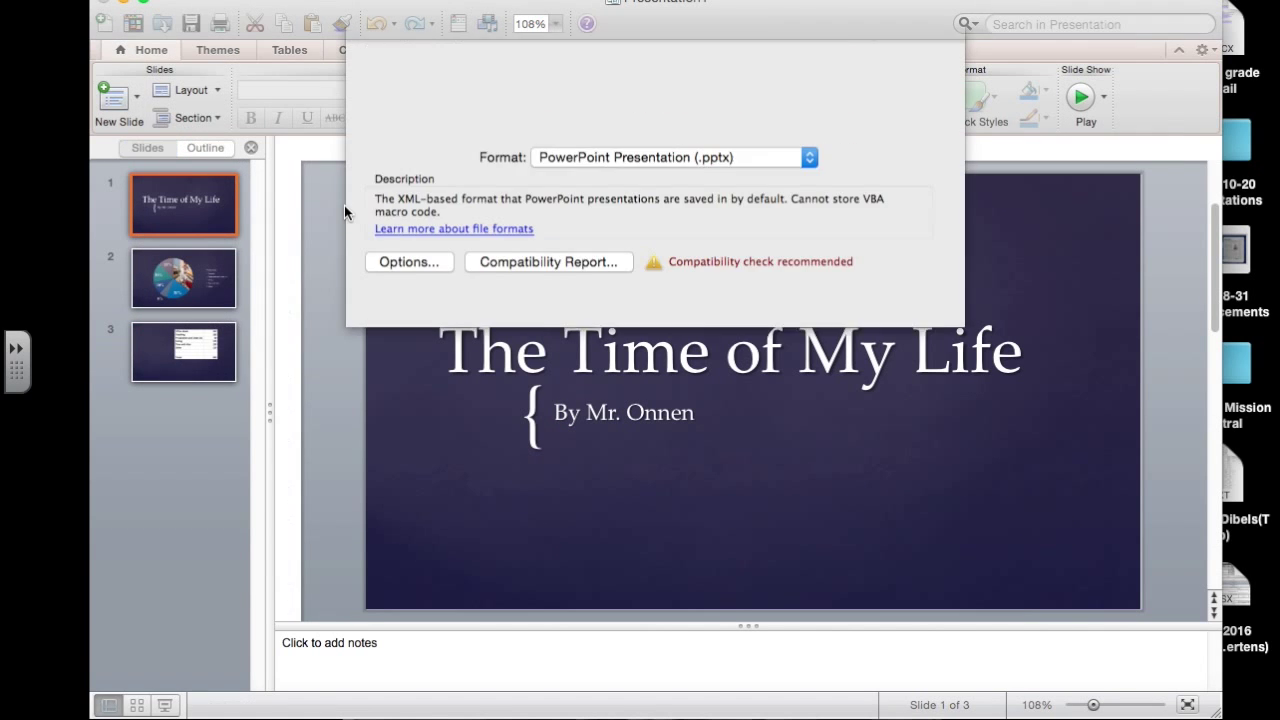
type("3-Time-MrOnne")
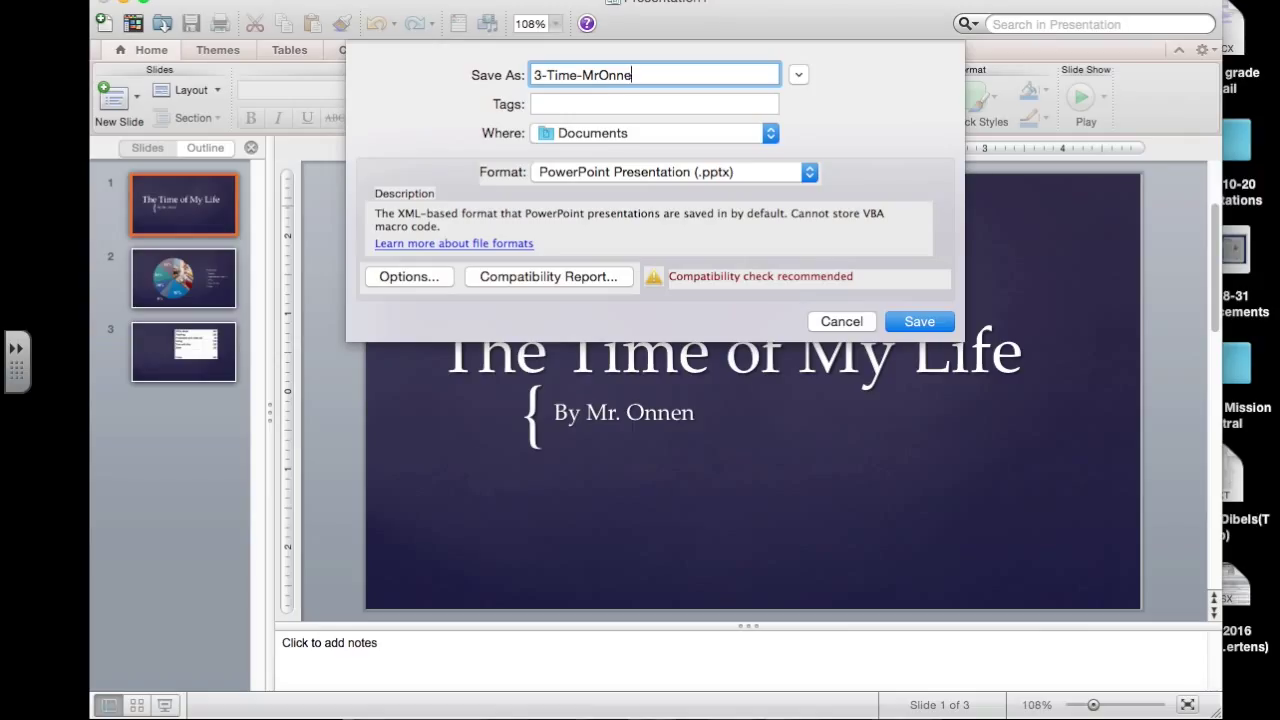
left_click(606, 136)
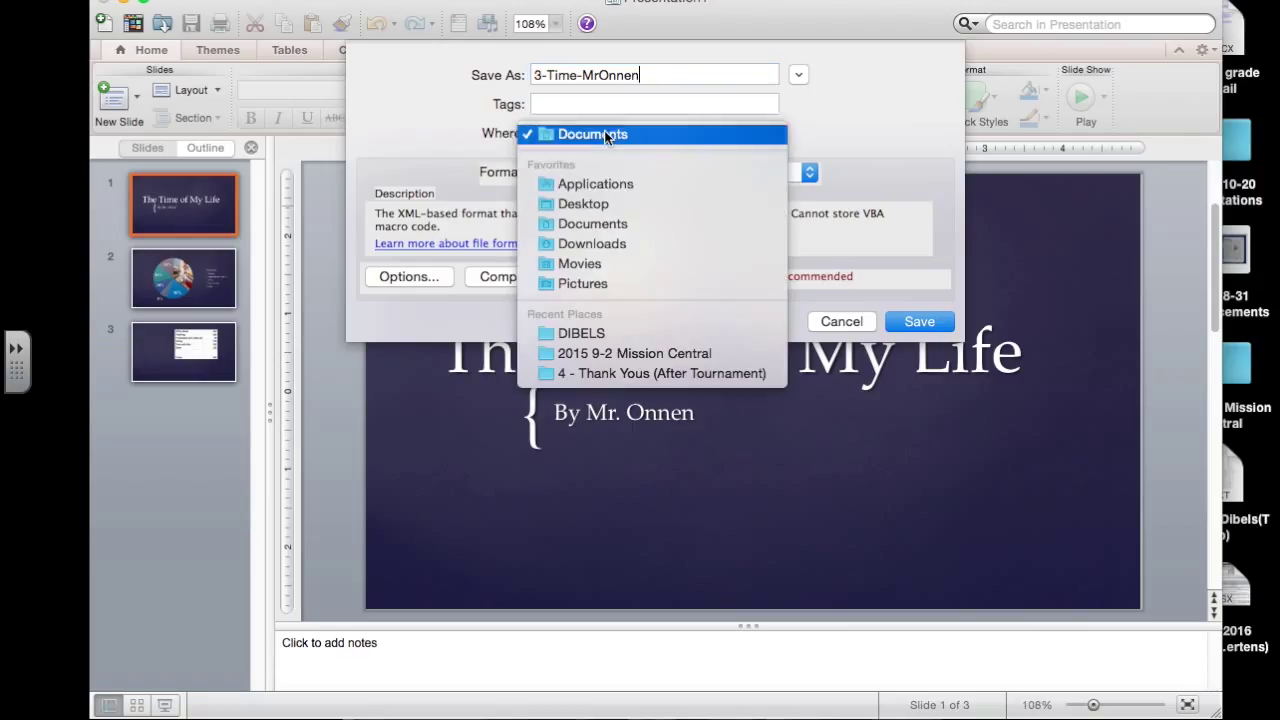
left_click(596, 199)
key("Return")
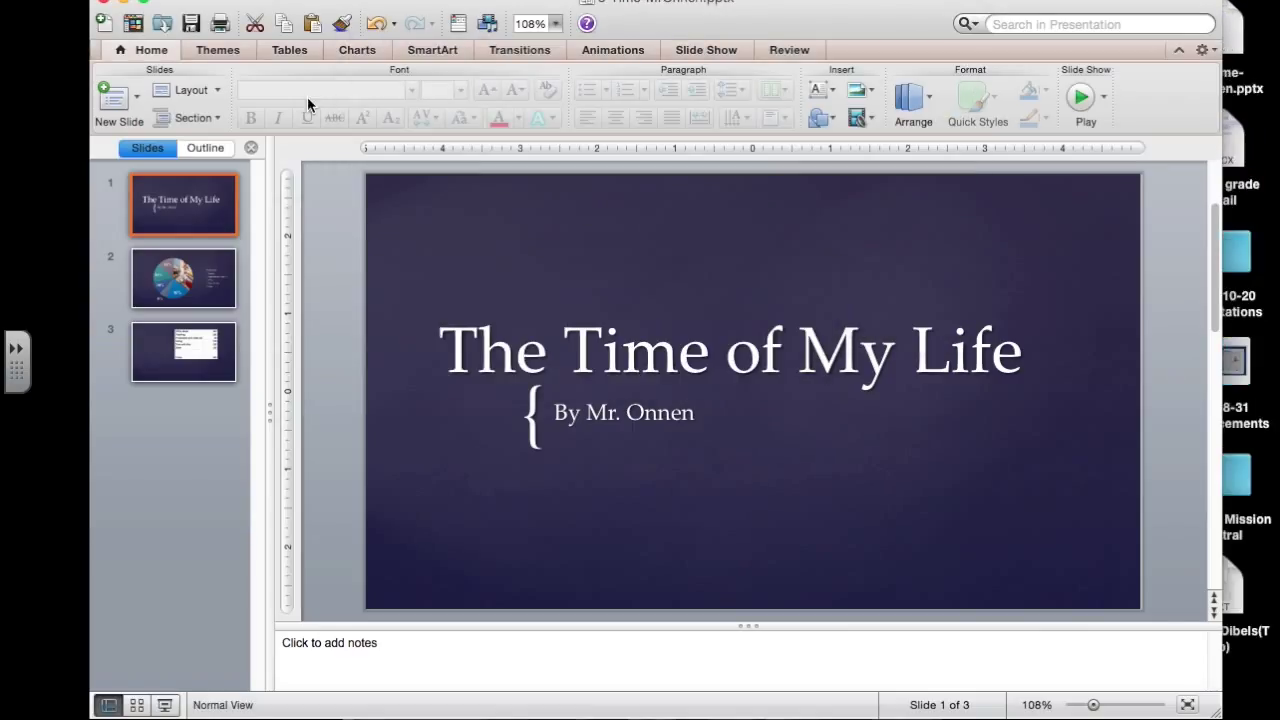